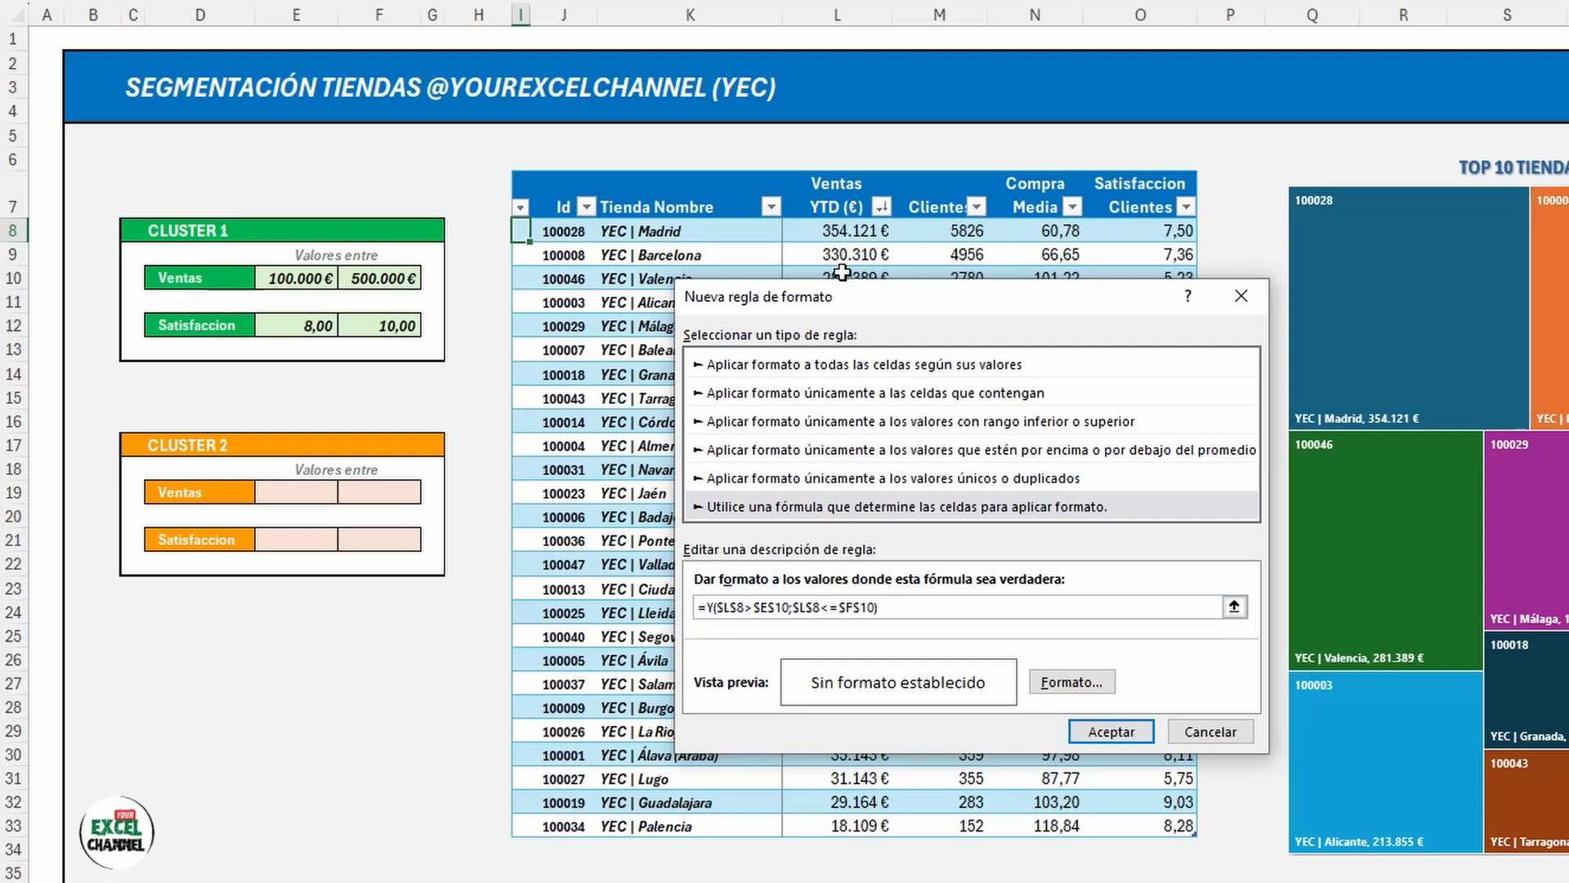
Step: Make the sales references row-relative in the rule formula so it reads =Y($L8>$E$10;$L8<=$F$10)
left_click(745, 606)
left_click(740, 605)
key("Delete")
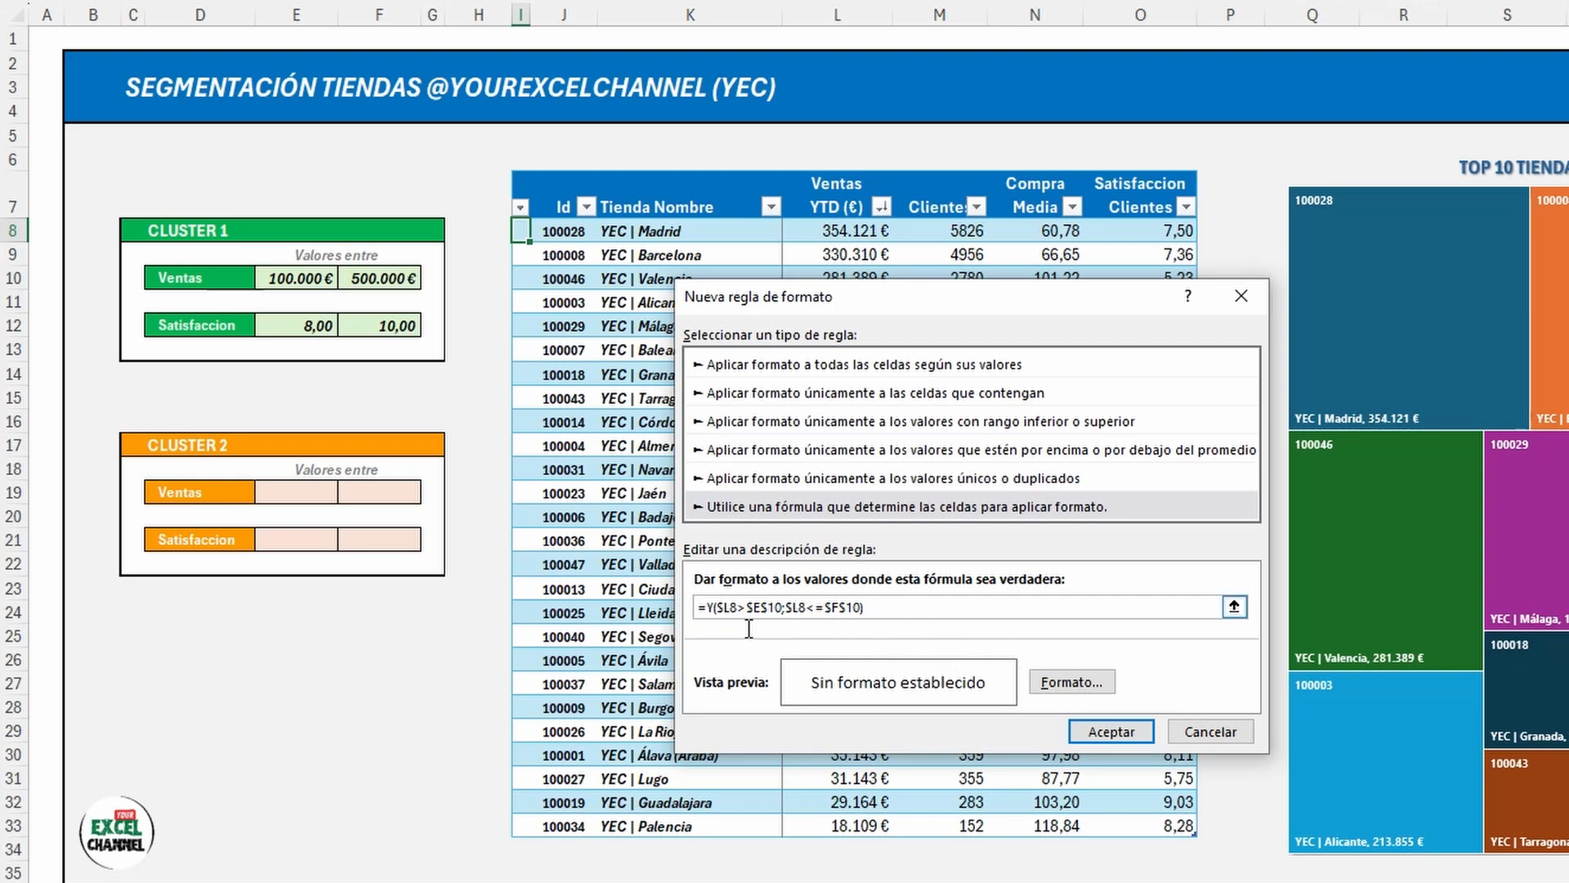
left_click_drag(710, 619, 710, 626)
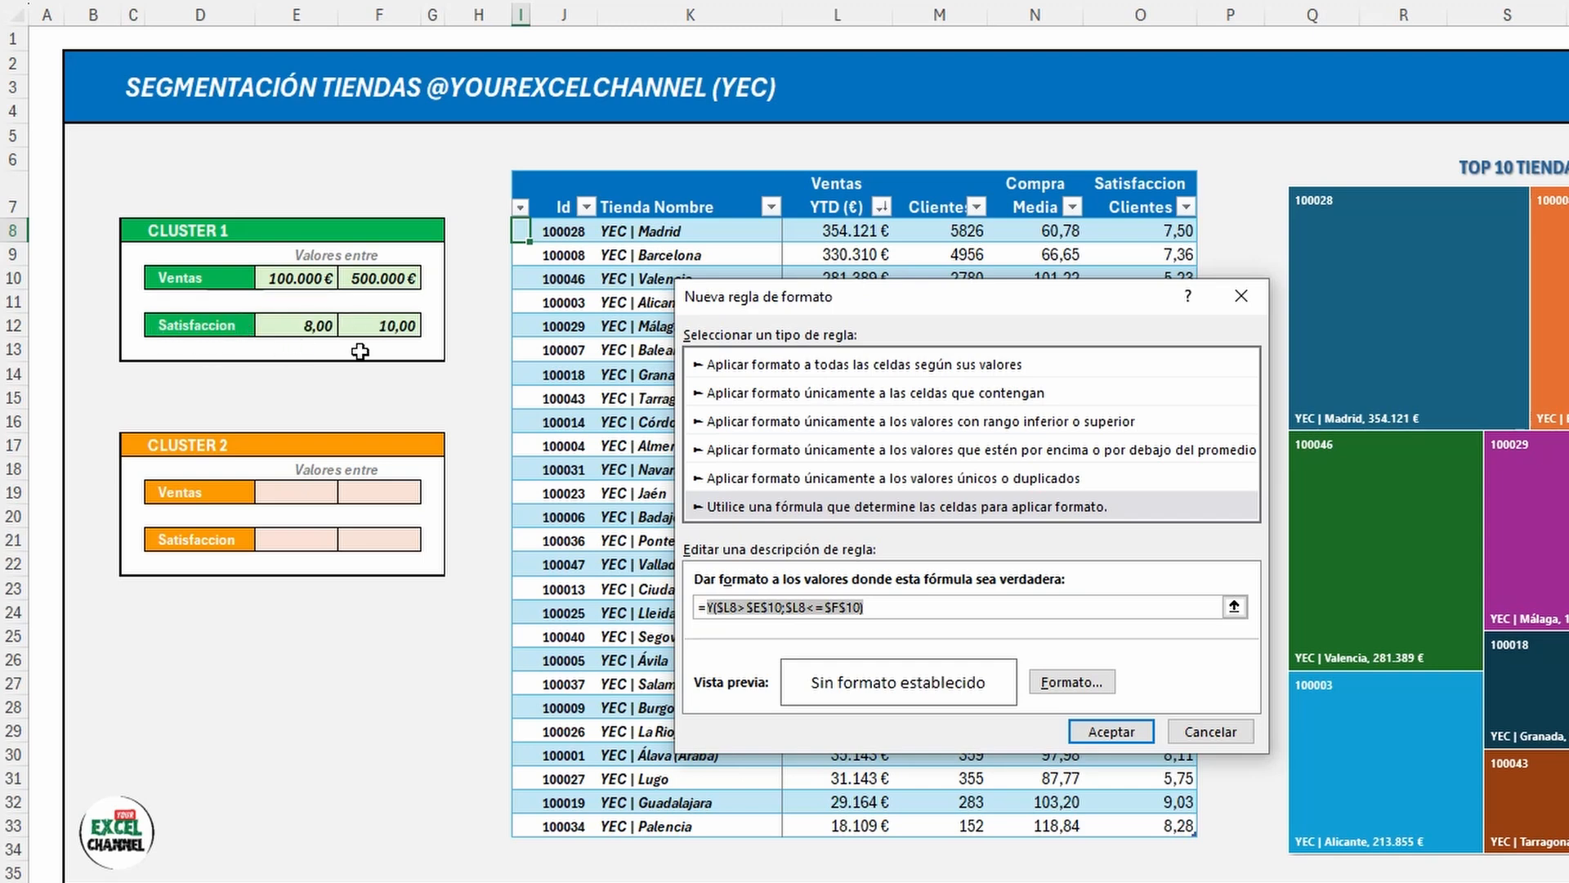
Step: Append the satisfaction condition ;Y($O$8>$E$12;$O$8<=$F$12) to the rule formula
left_click(917, 609)
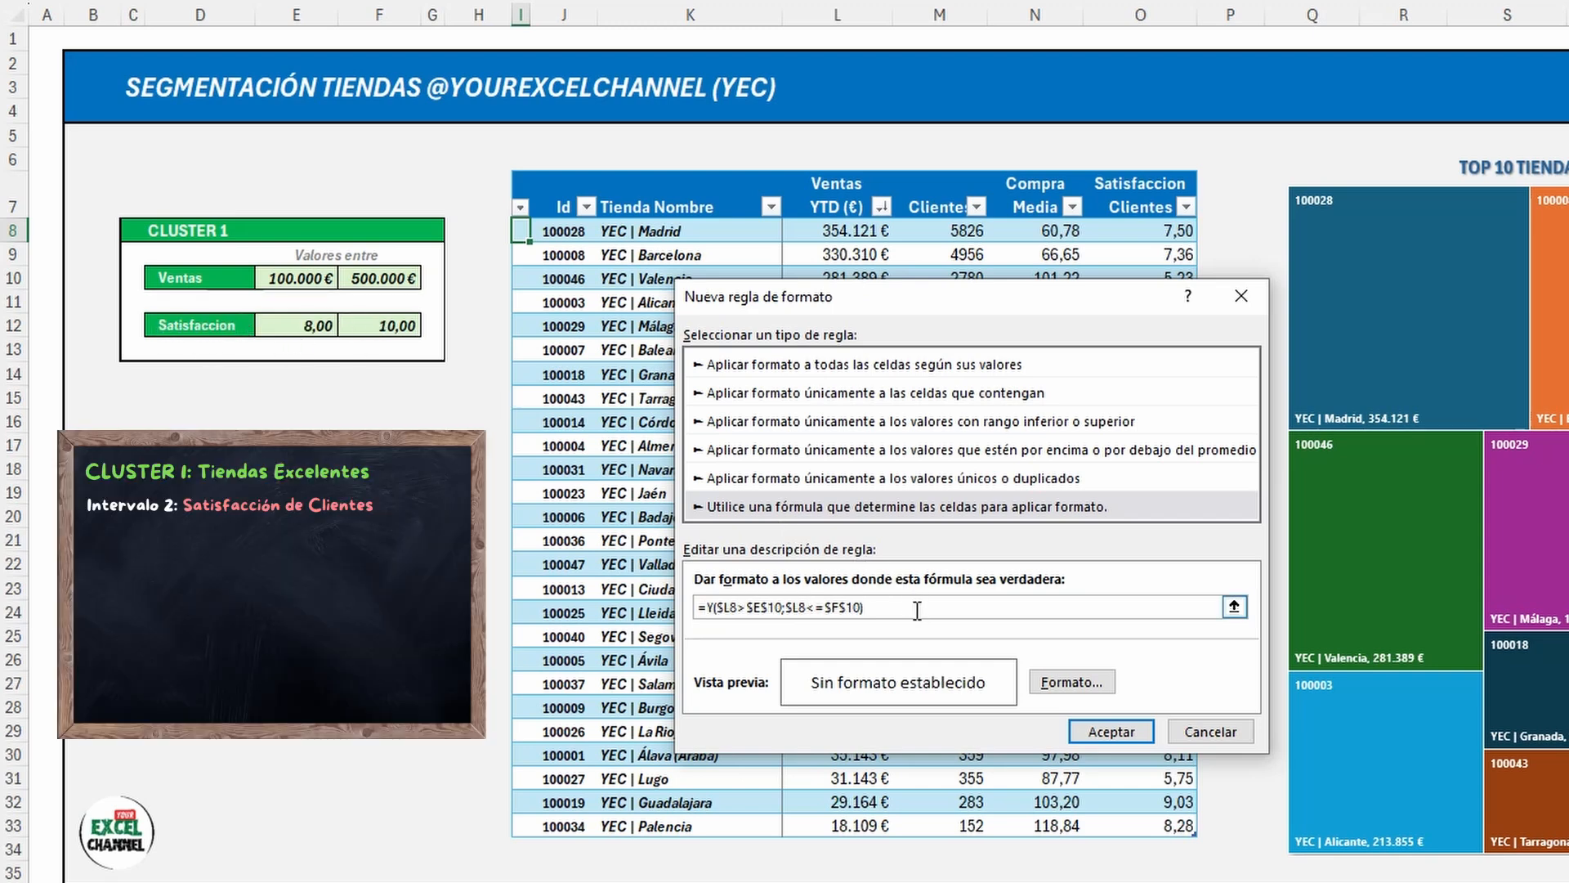
type(";Y")
type("(")
left_click(1158, 232)
type(">")
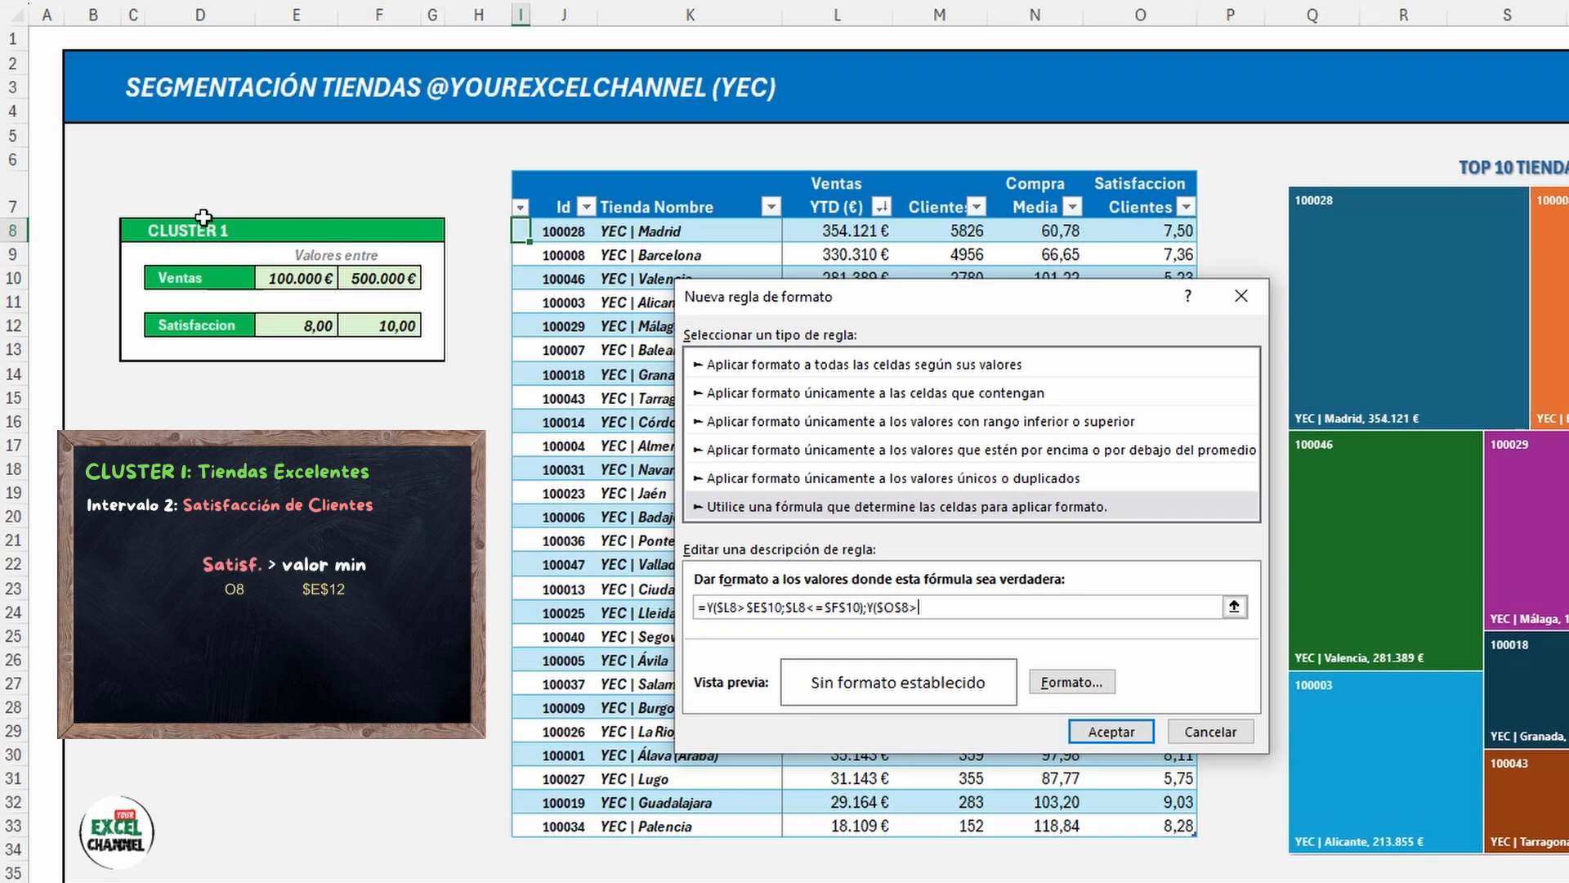
left_click(296, 324)
type(";")
left_click(1164, 229)
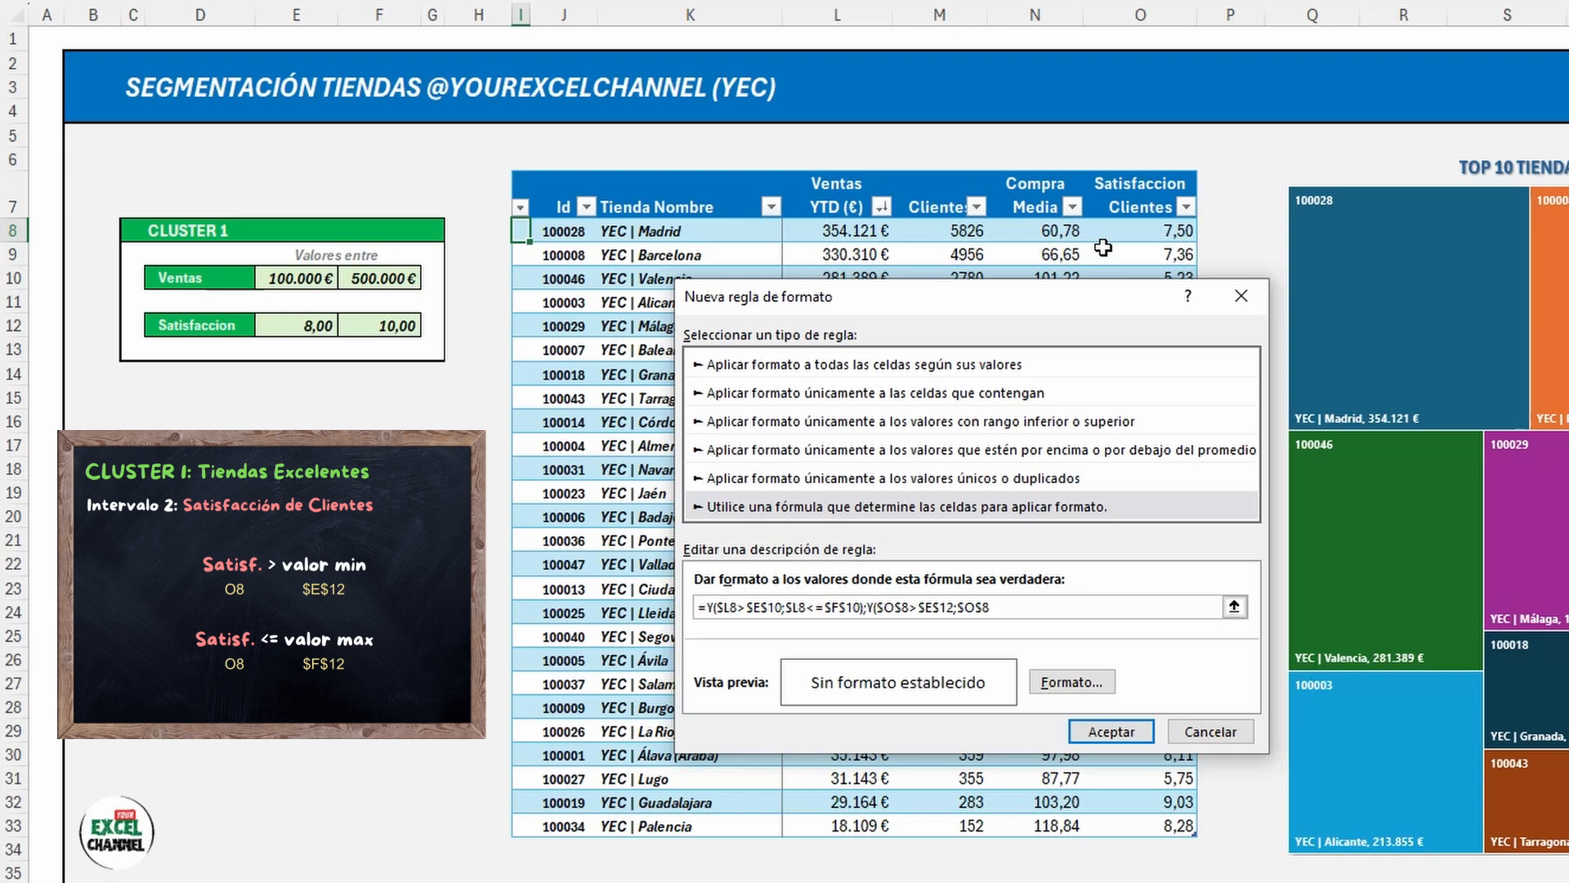
left_click(385, 326)
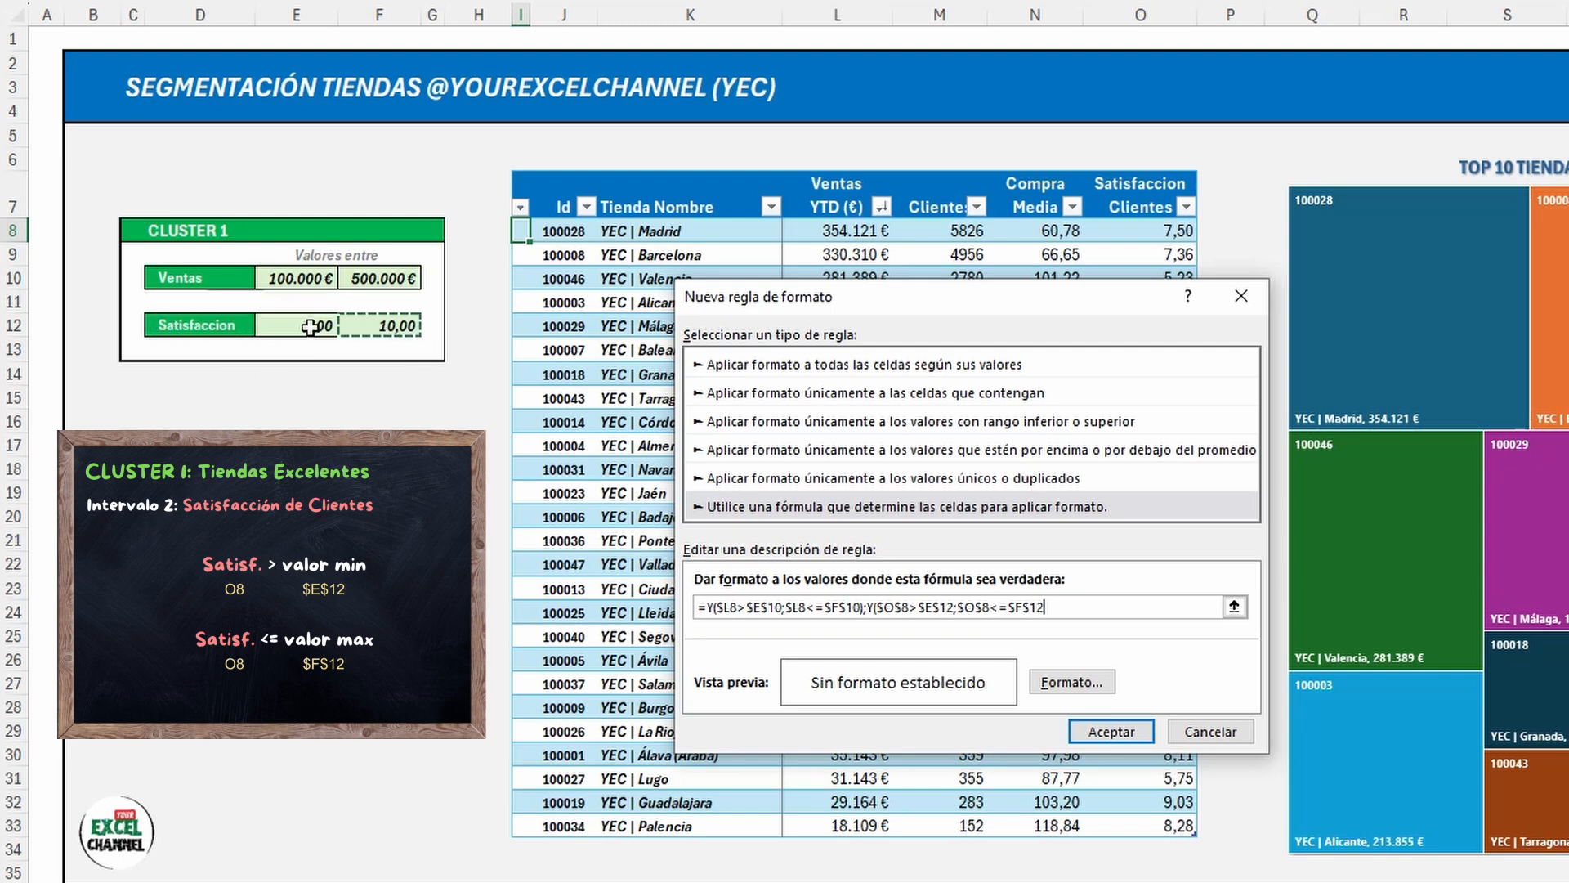
type(")")
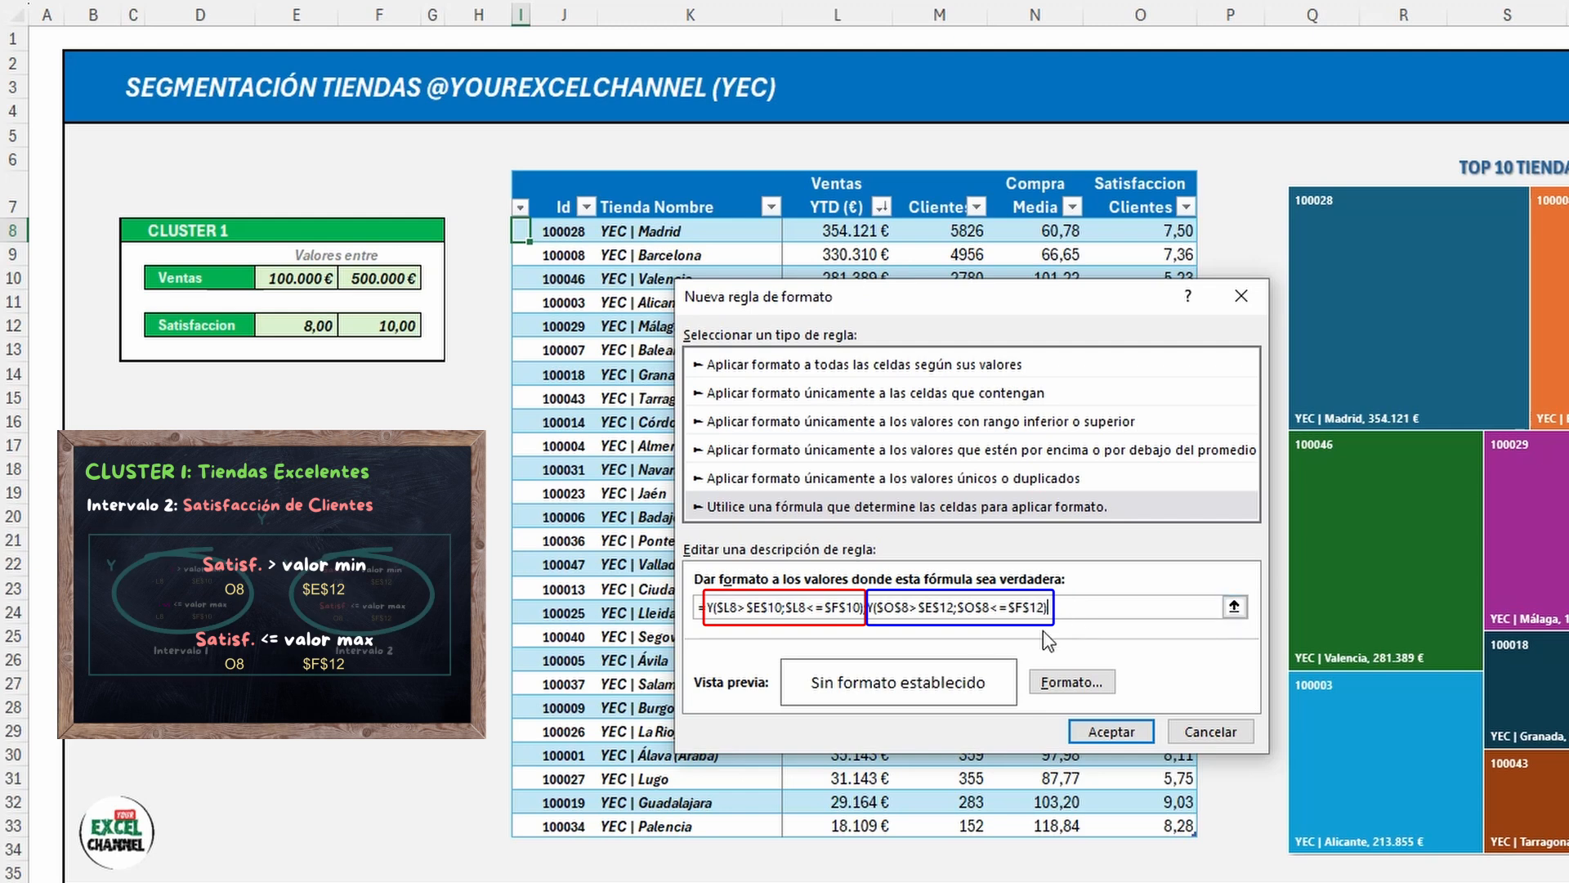
Step: Wrap the sales and satisfaction conditions together in an outer Y( ) function
left_click(706, 606)
type("Y")
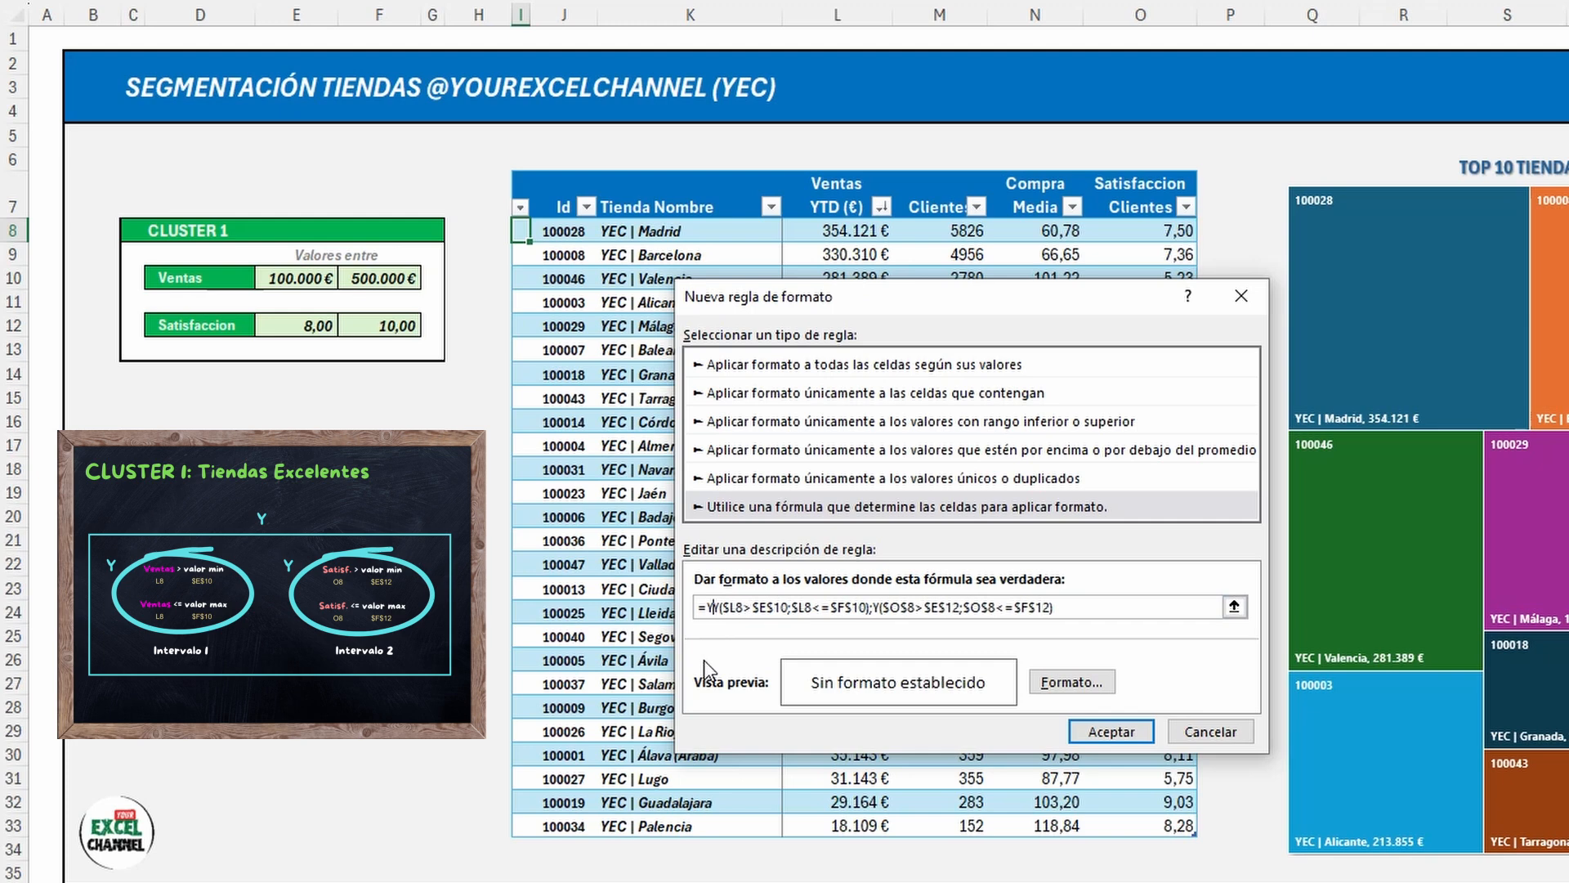
type("(")
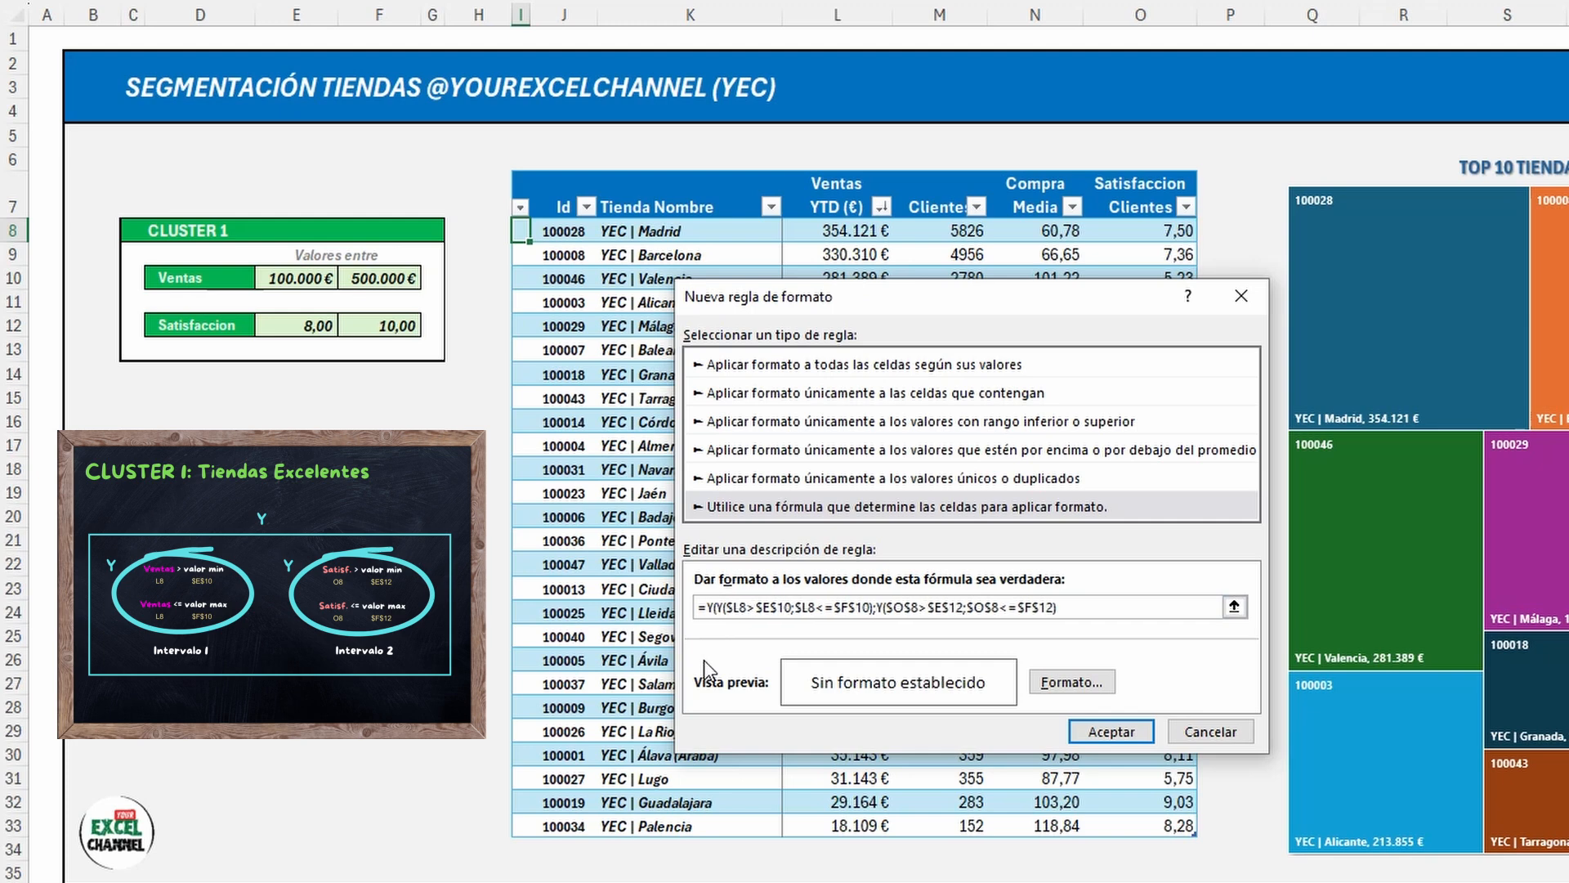
left_click(1084, 609)
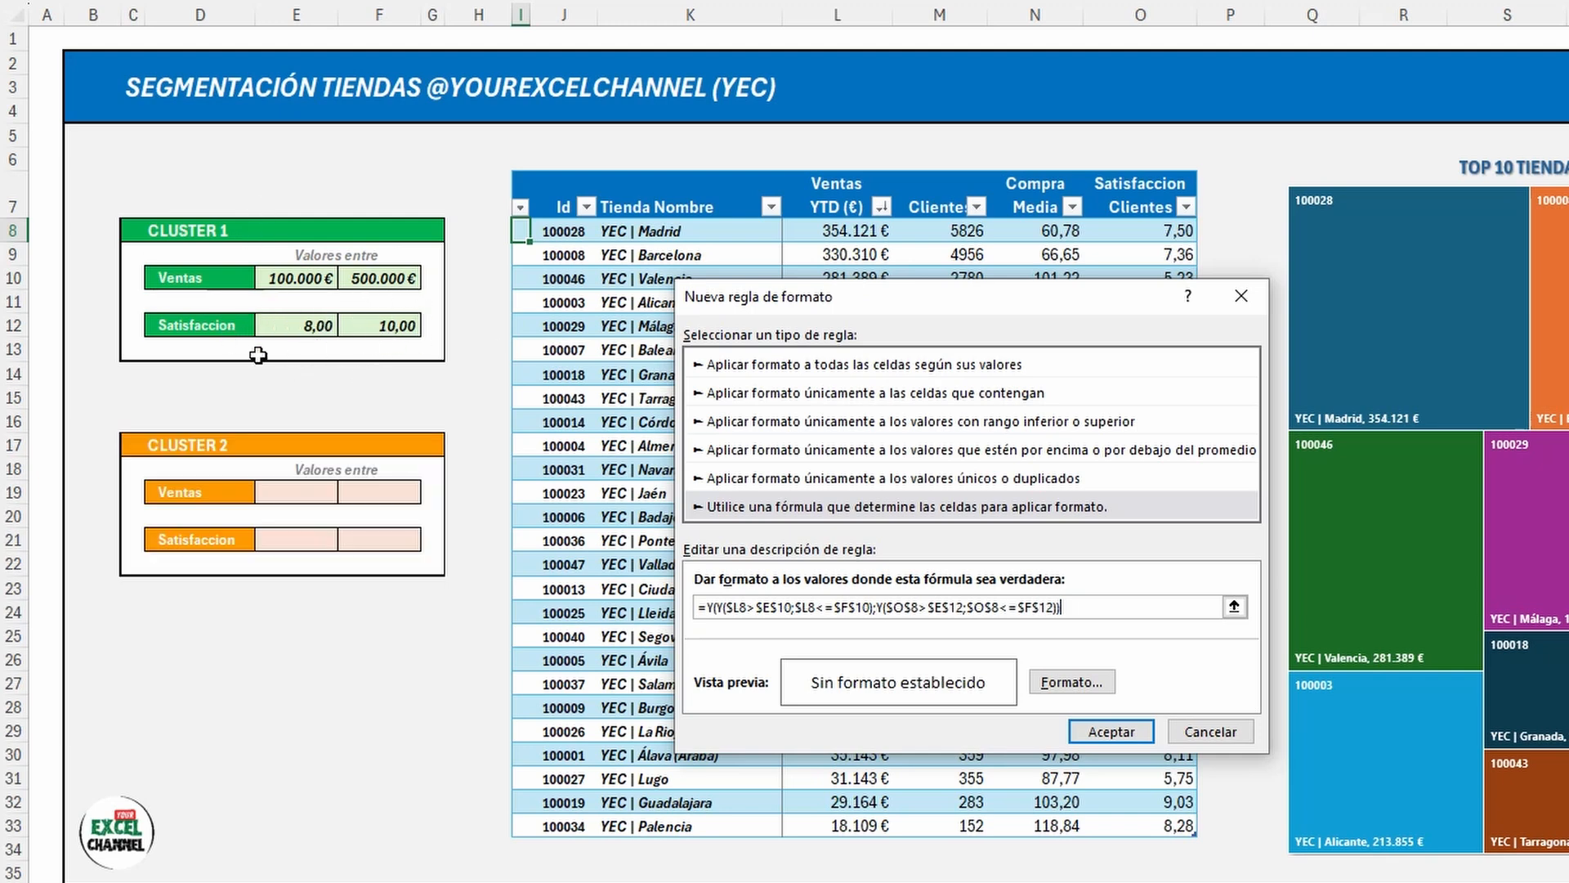
Step: Give the rule a solid green fill as its cell format
left_click(1034, 688)
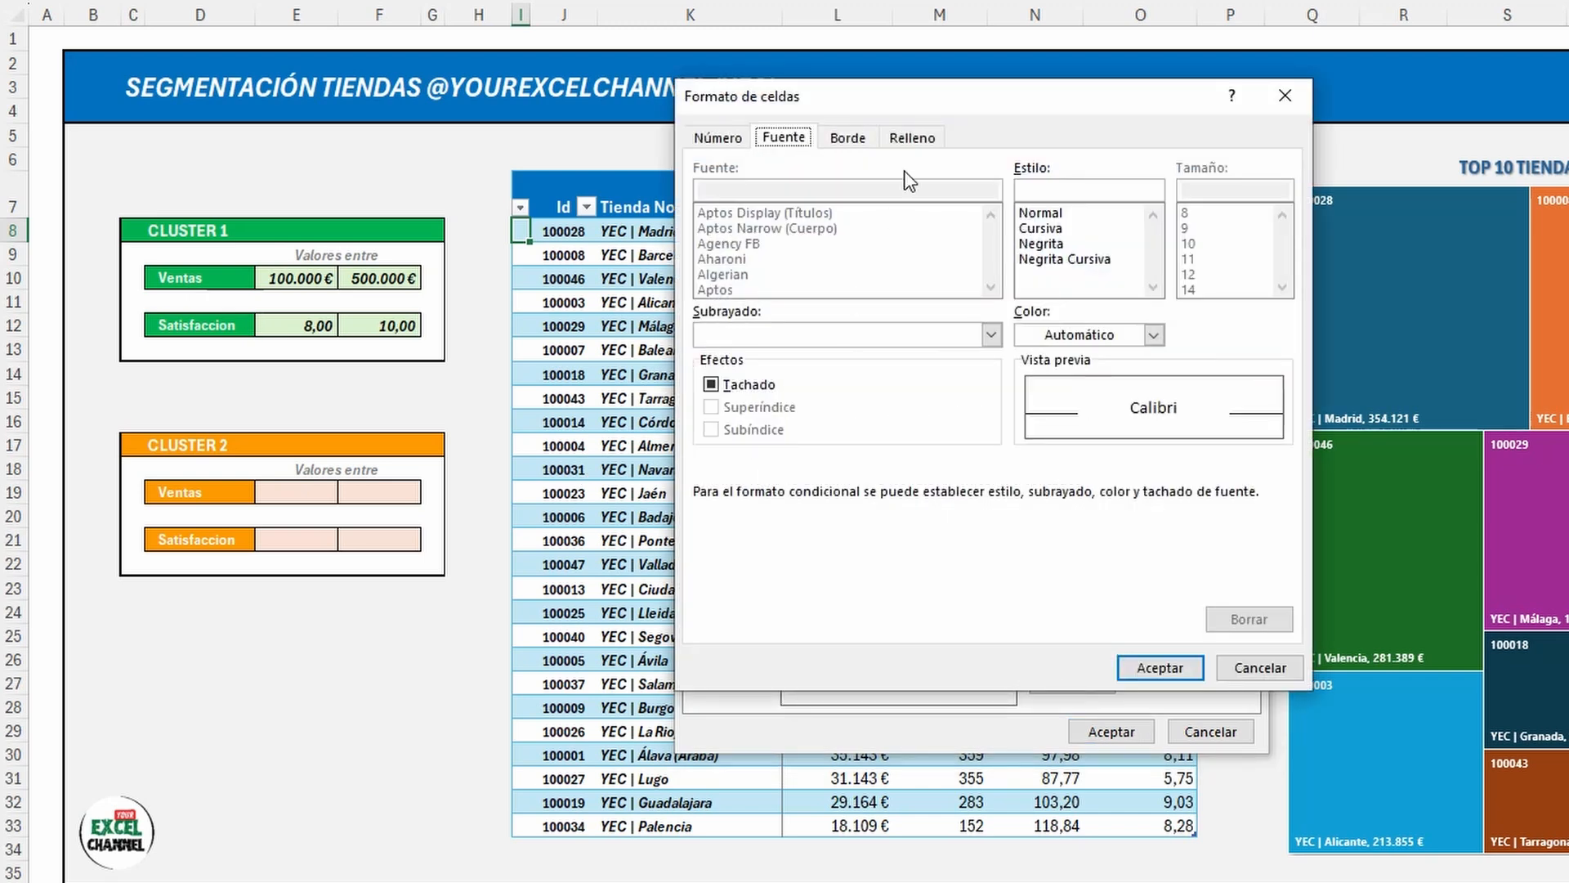
left_click(912, 139)
left_click(821, 370)
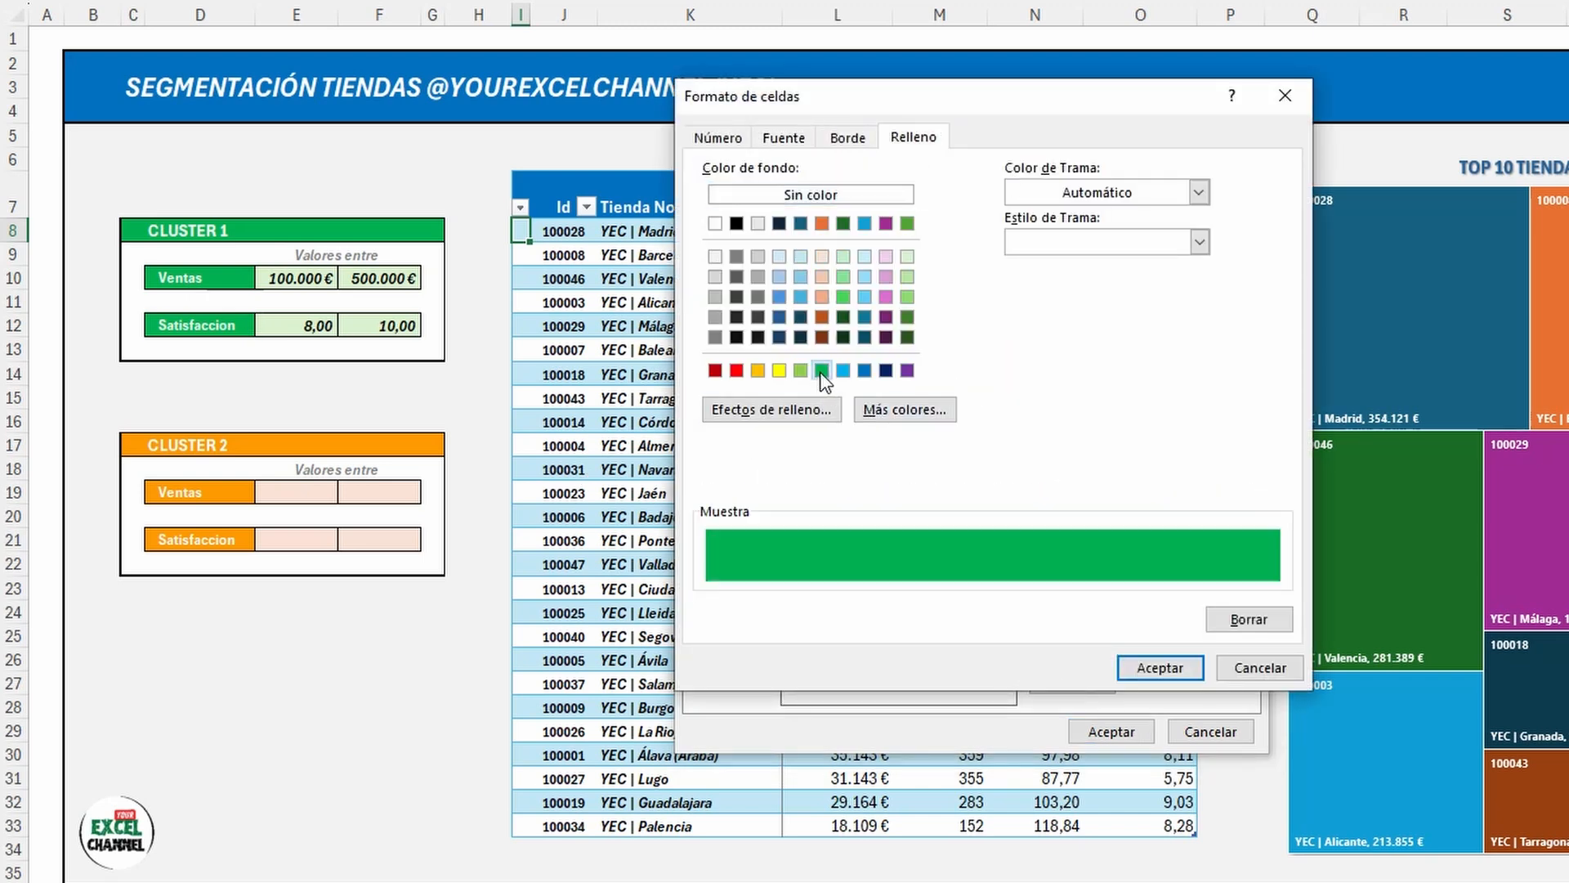
left_click(1161, 669)
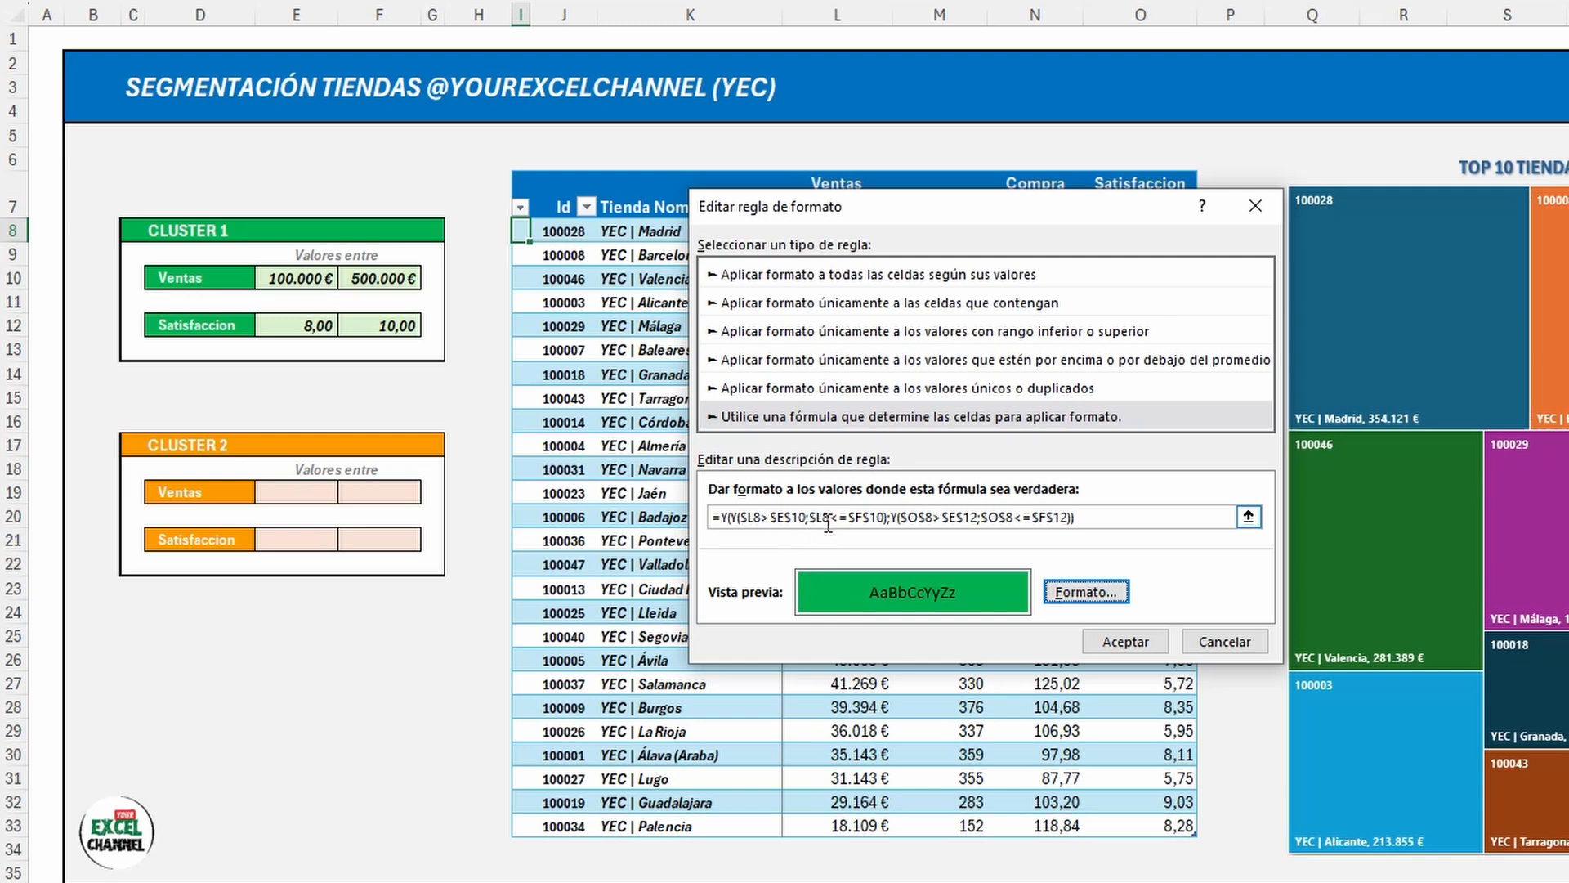
Step: Change both satisfaction references to the row-relative $O8 in the rule formula and accept the edited rule
left_click(927, 517)
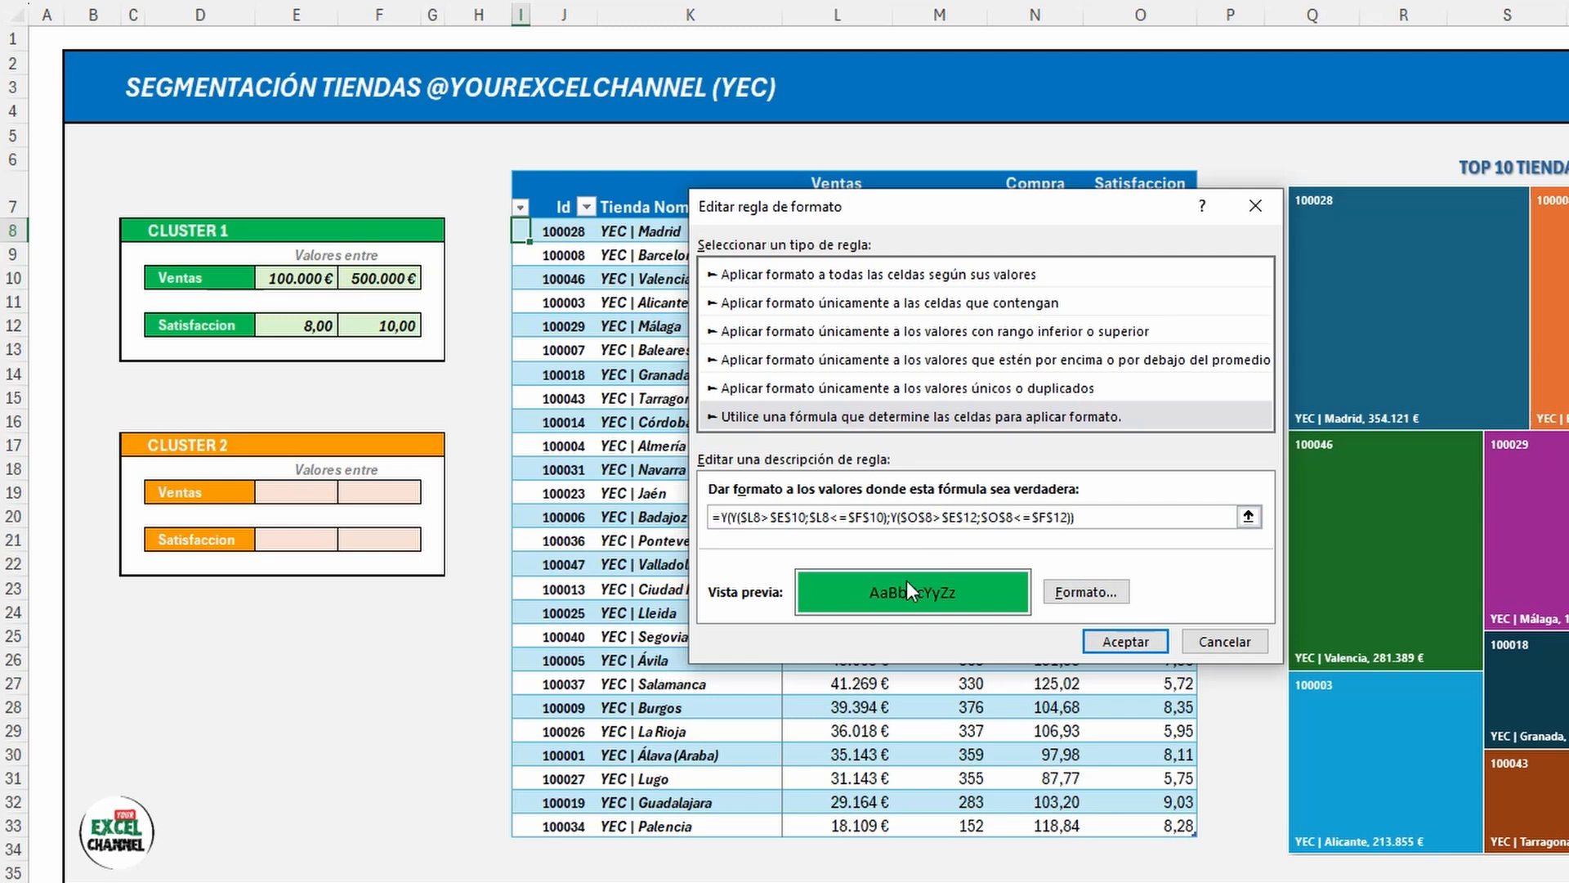
key("BackSpace")
left_click(1000, 518)
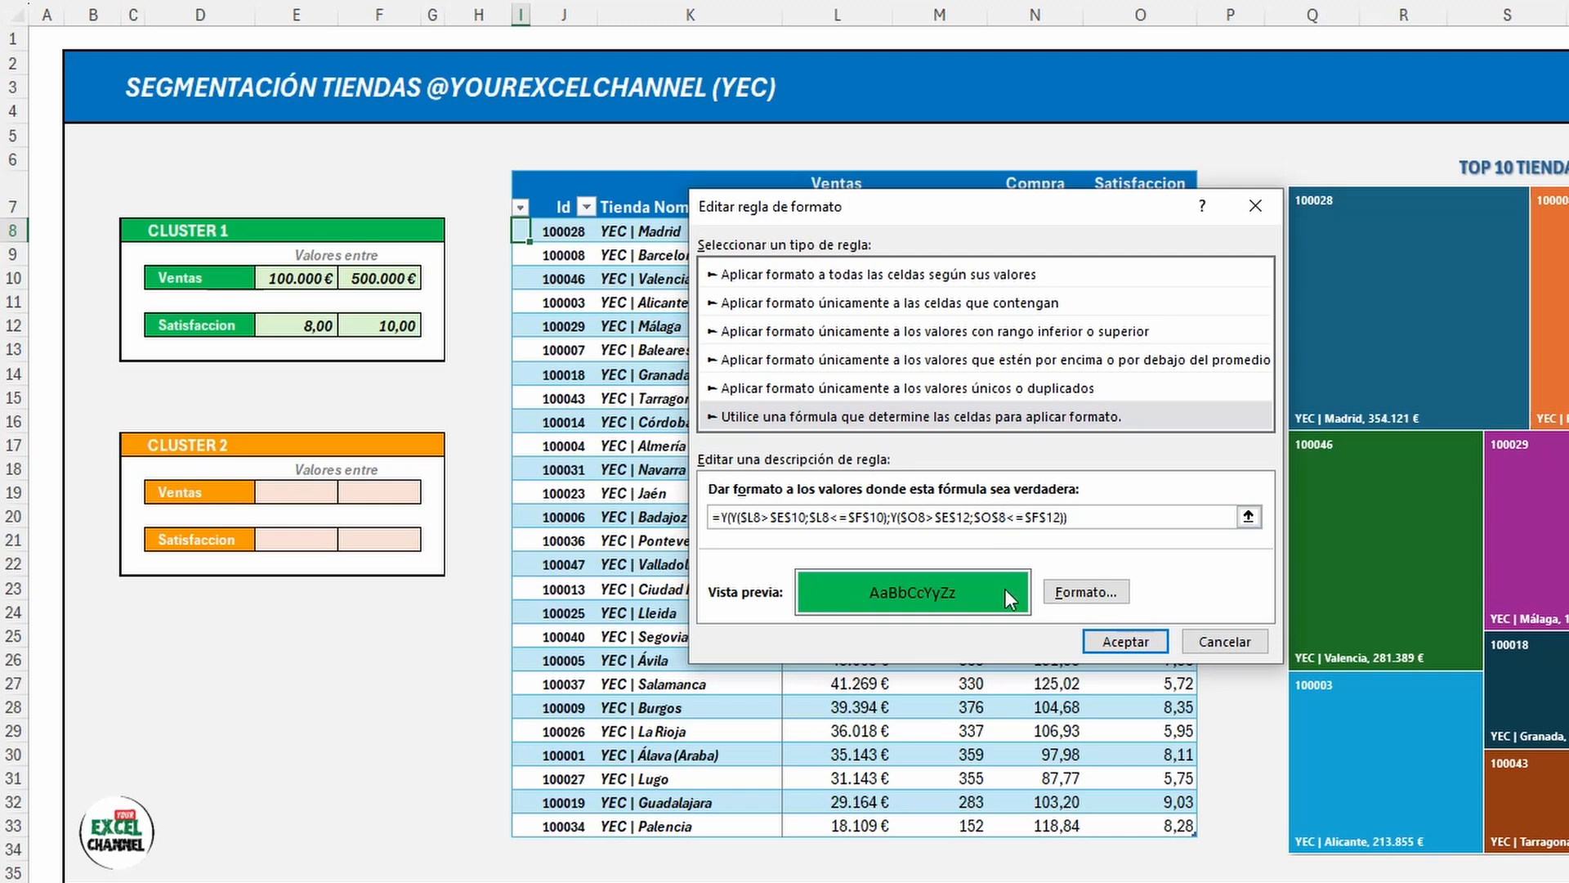
key("BackSpace")
left_click_drag(924, 225, 907, 298)
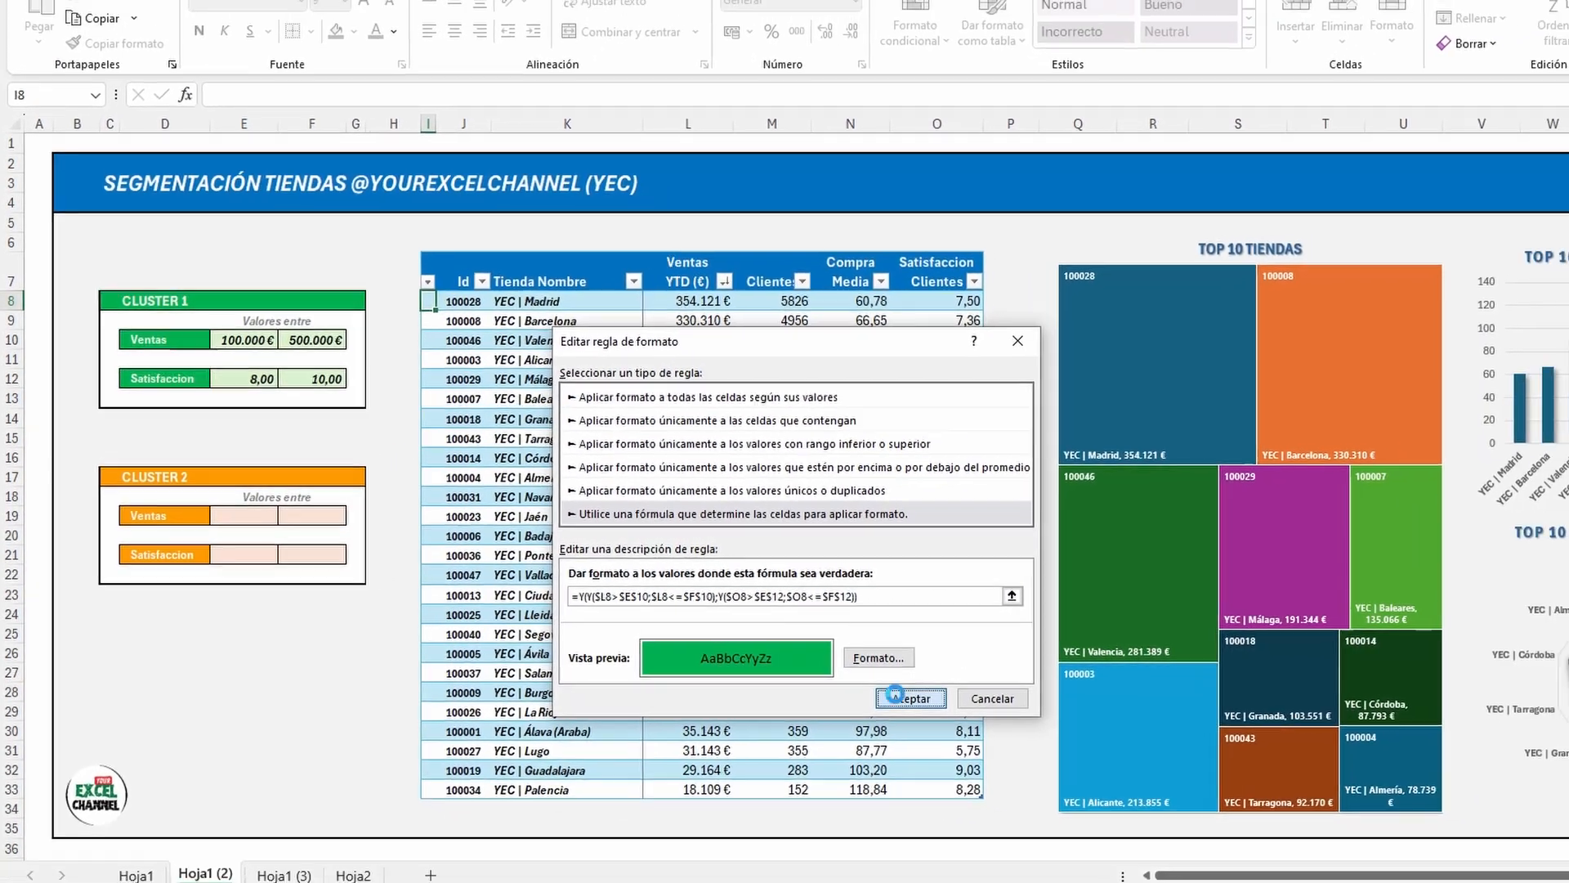
left_click(1109, 714)
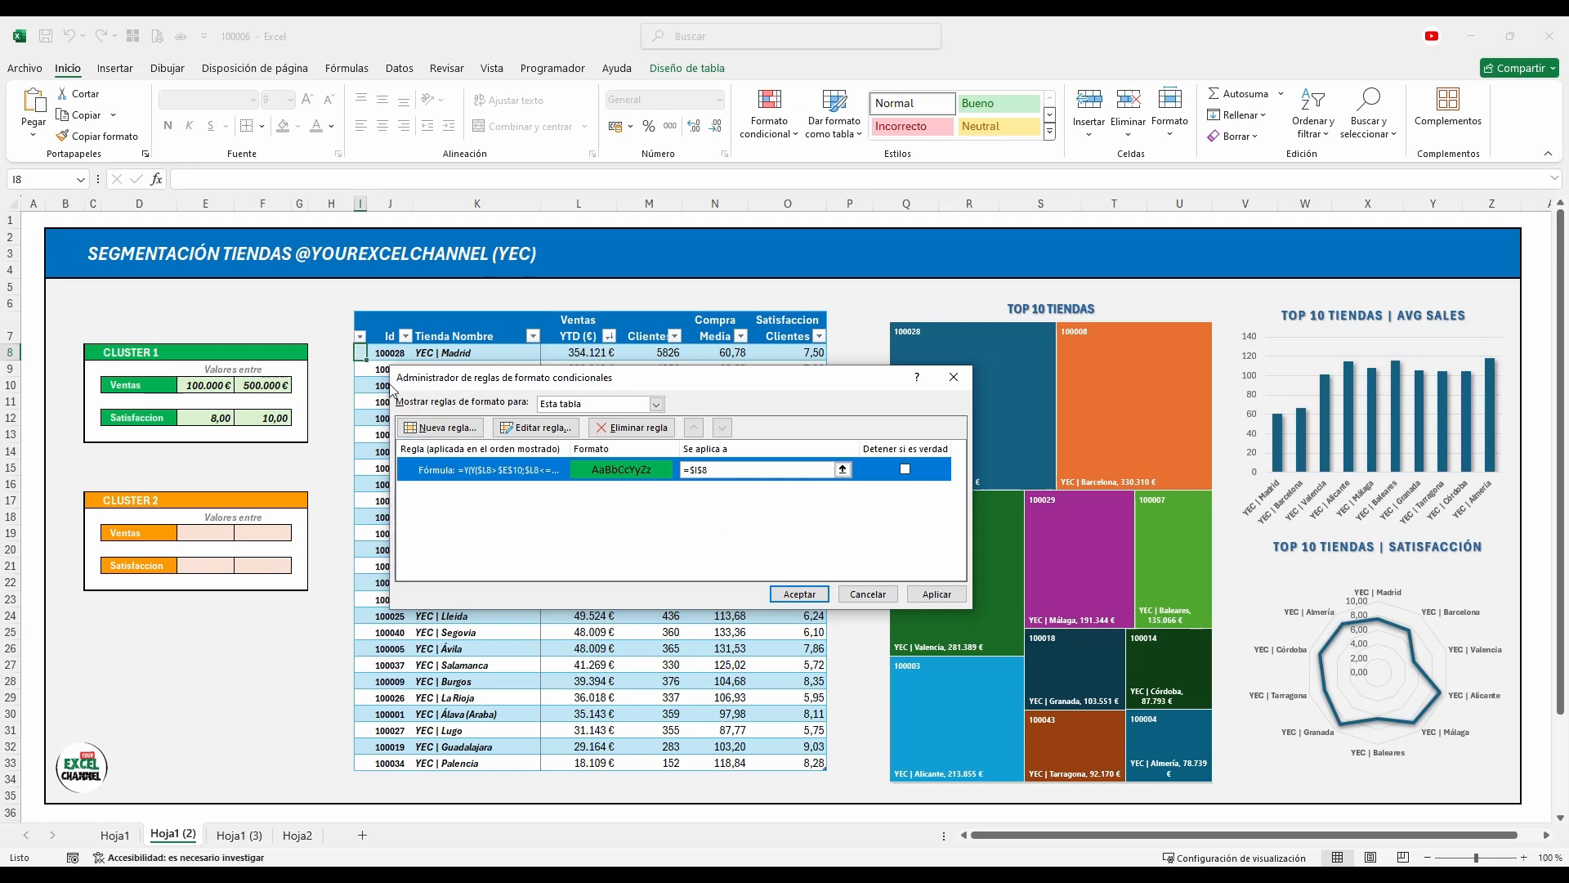
Step: Apply the green rule to the range $I$8:$I$33 and close the rules manager
left_click(844, 470)
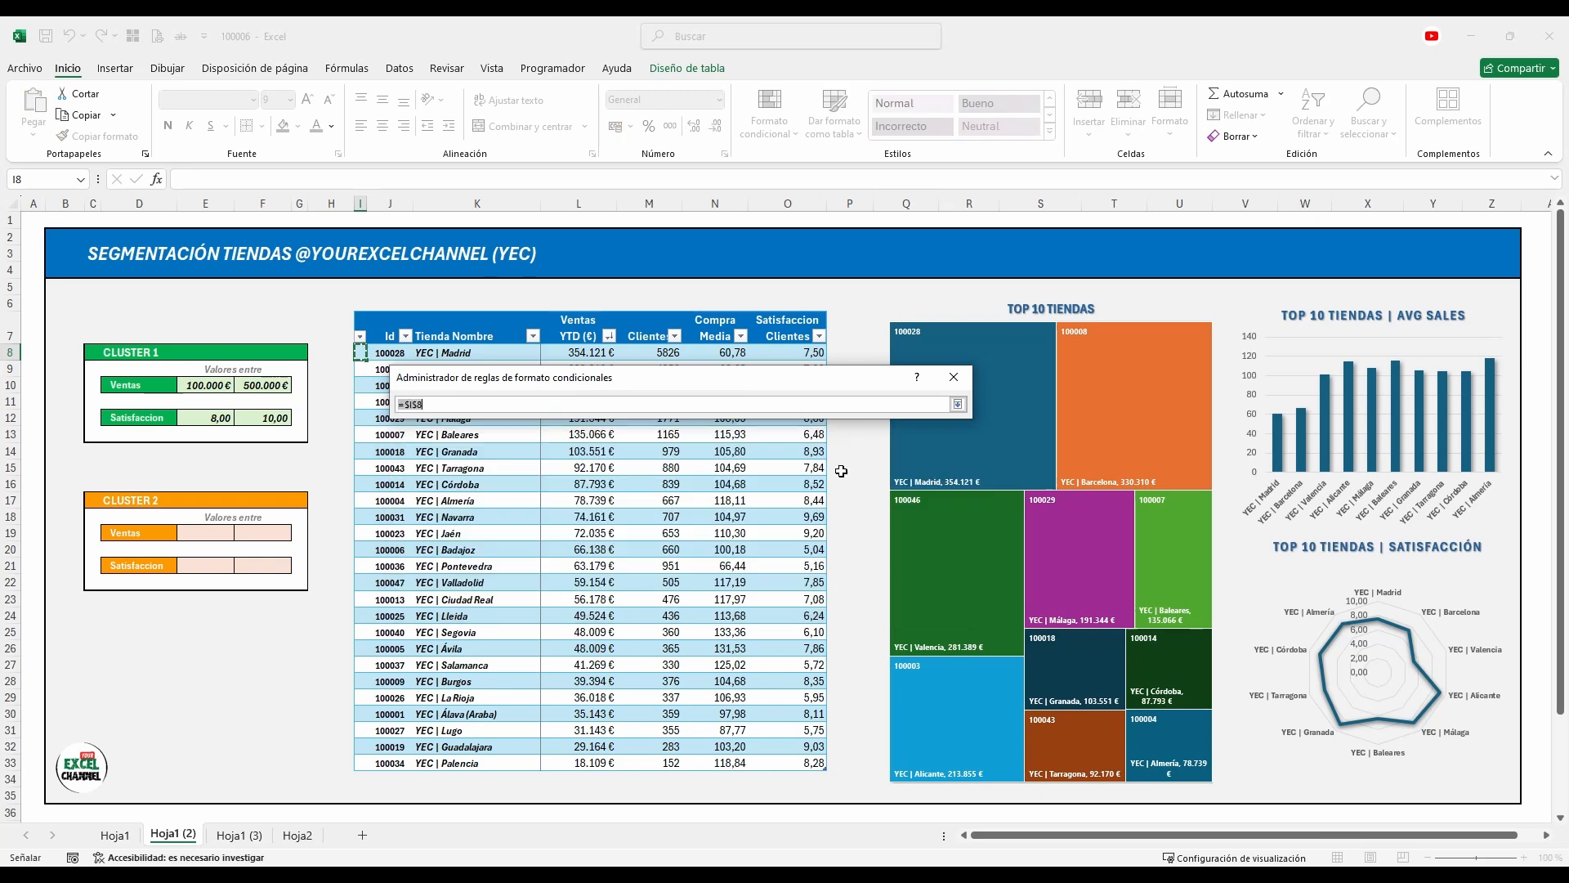
left_click(360, 351)
left_click_drag(359, 351, 361, 763)
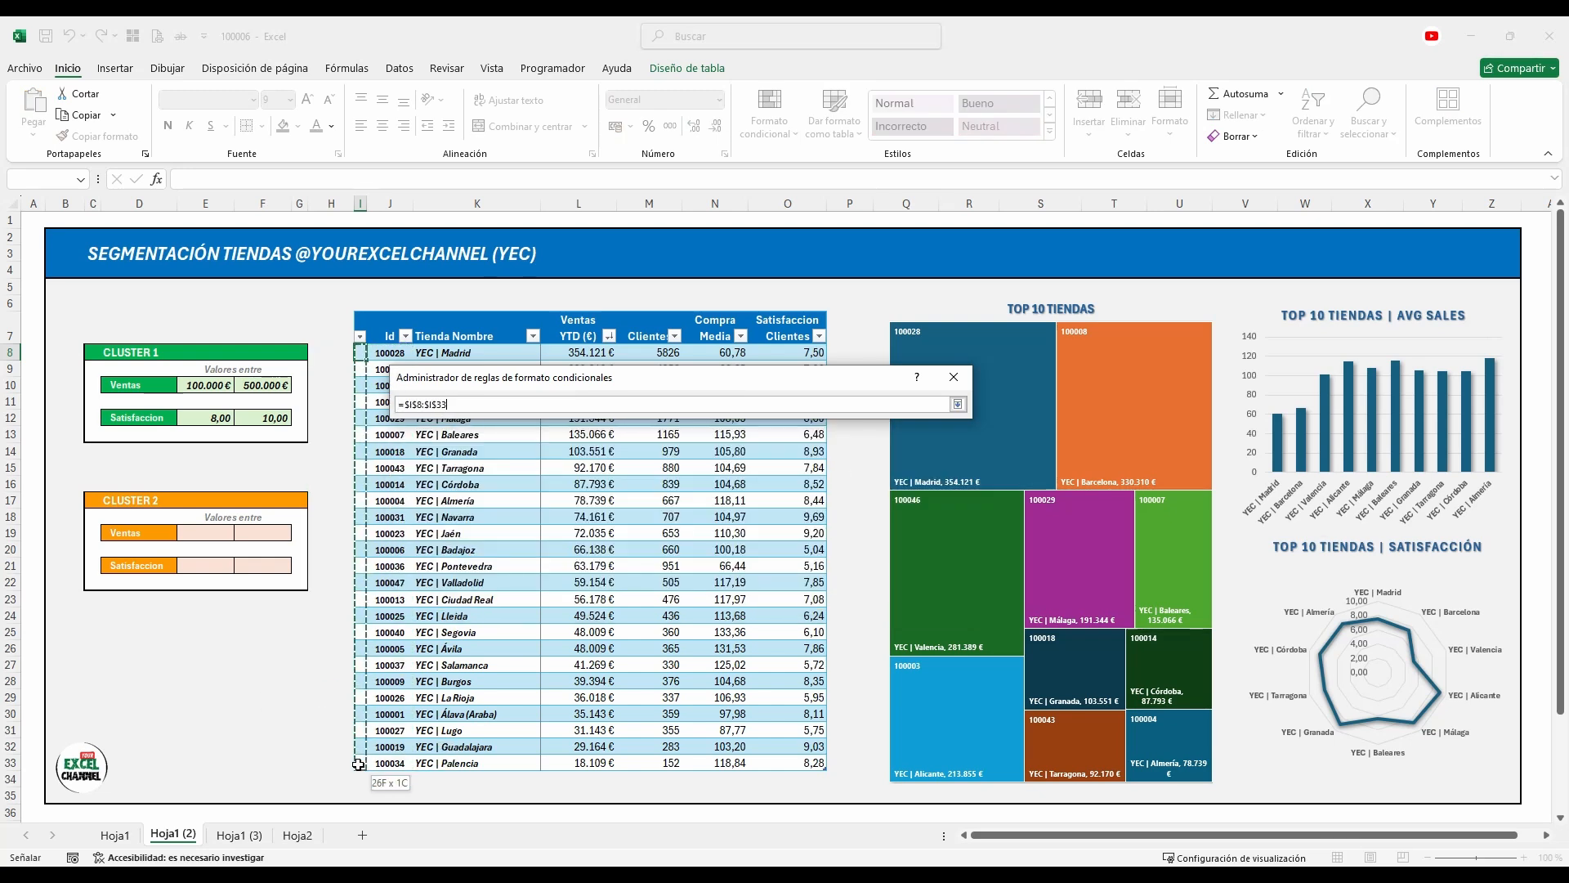
left_click(958, 403)
left_click(937, 595)
left_click(800, 594)
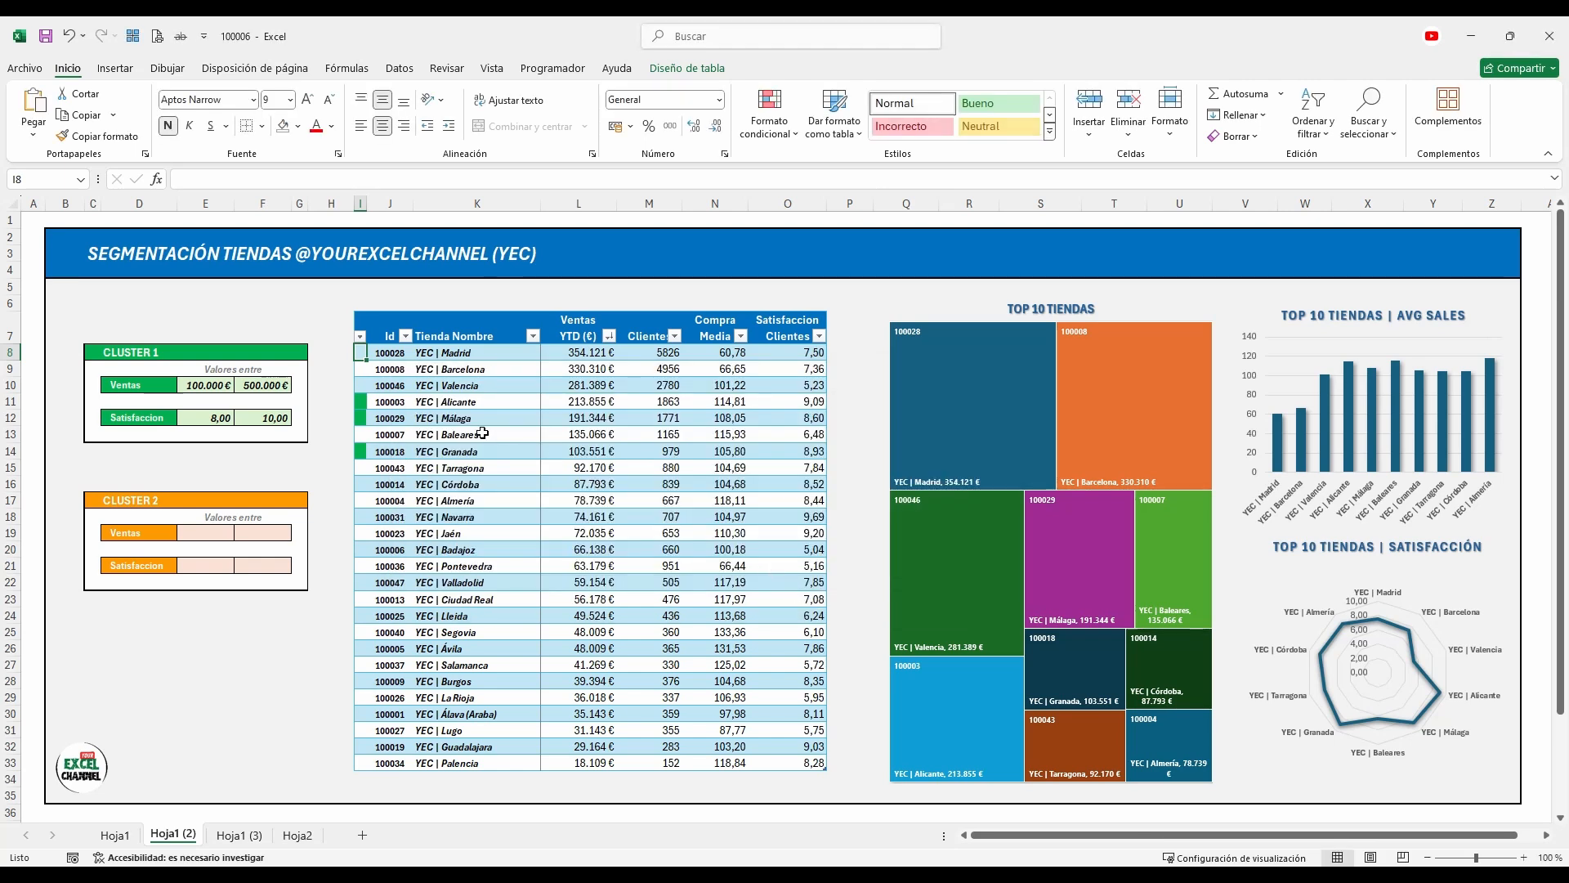
Step: Check the marker column and the stores' sales and satisfaction figures against the Cluster 1 ranges
key("ctrl+shift+Down")
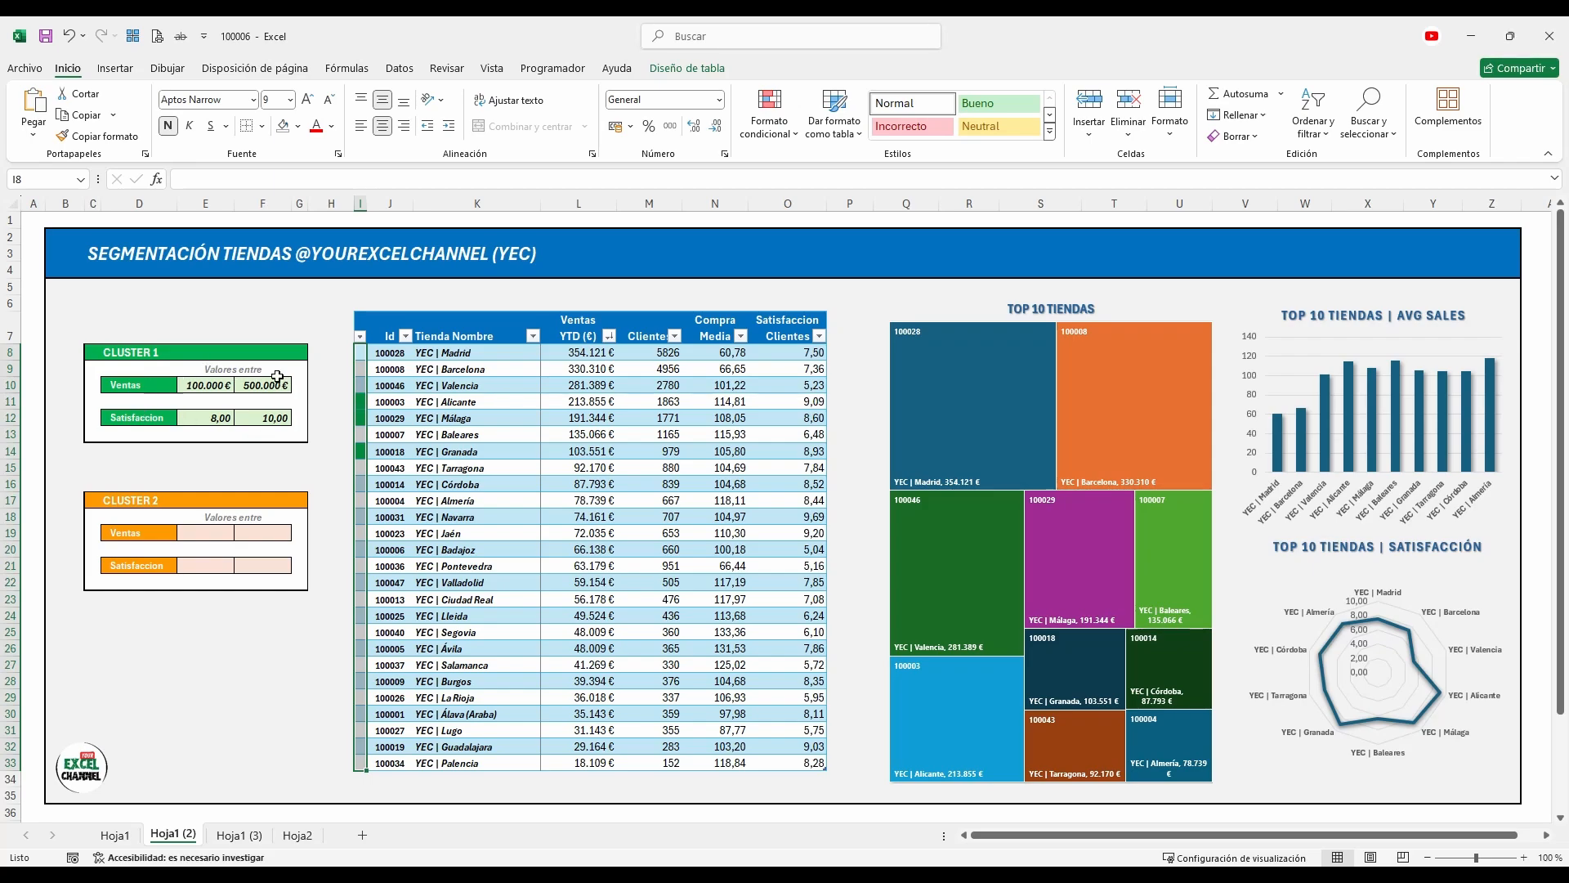
left_click(578, 451)
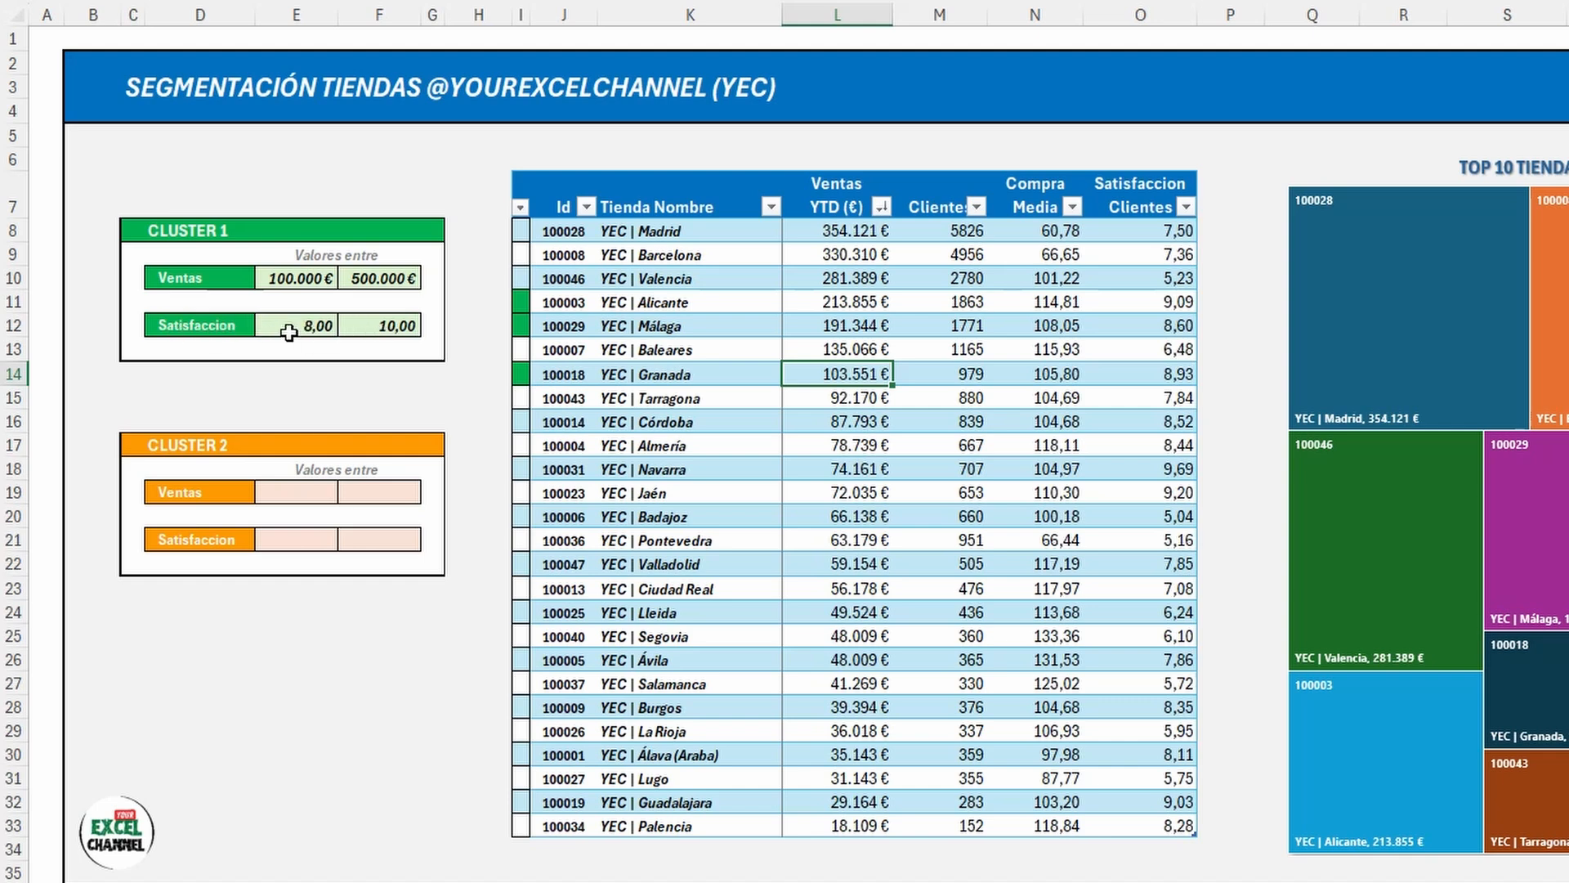
left_click_drag(838, 230, 838, 276)
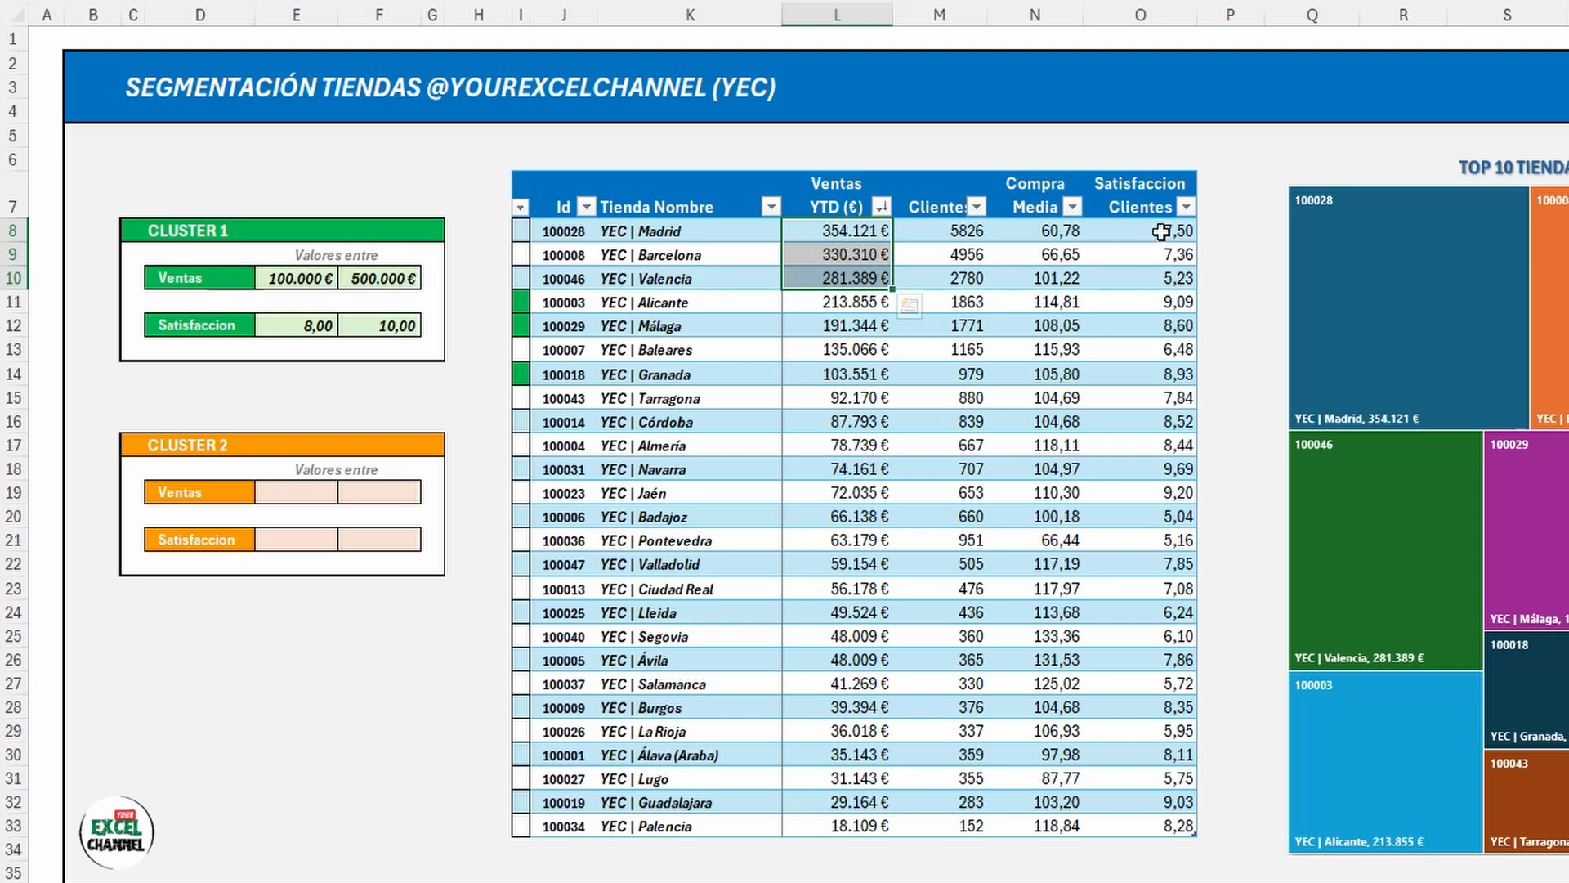
left_click_drag(1153, 232, 1156, 275)
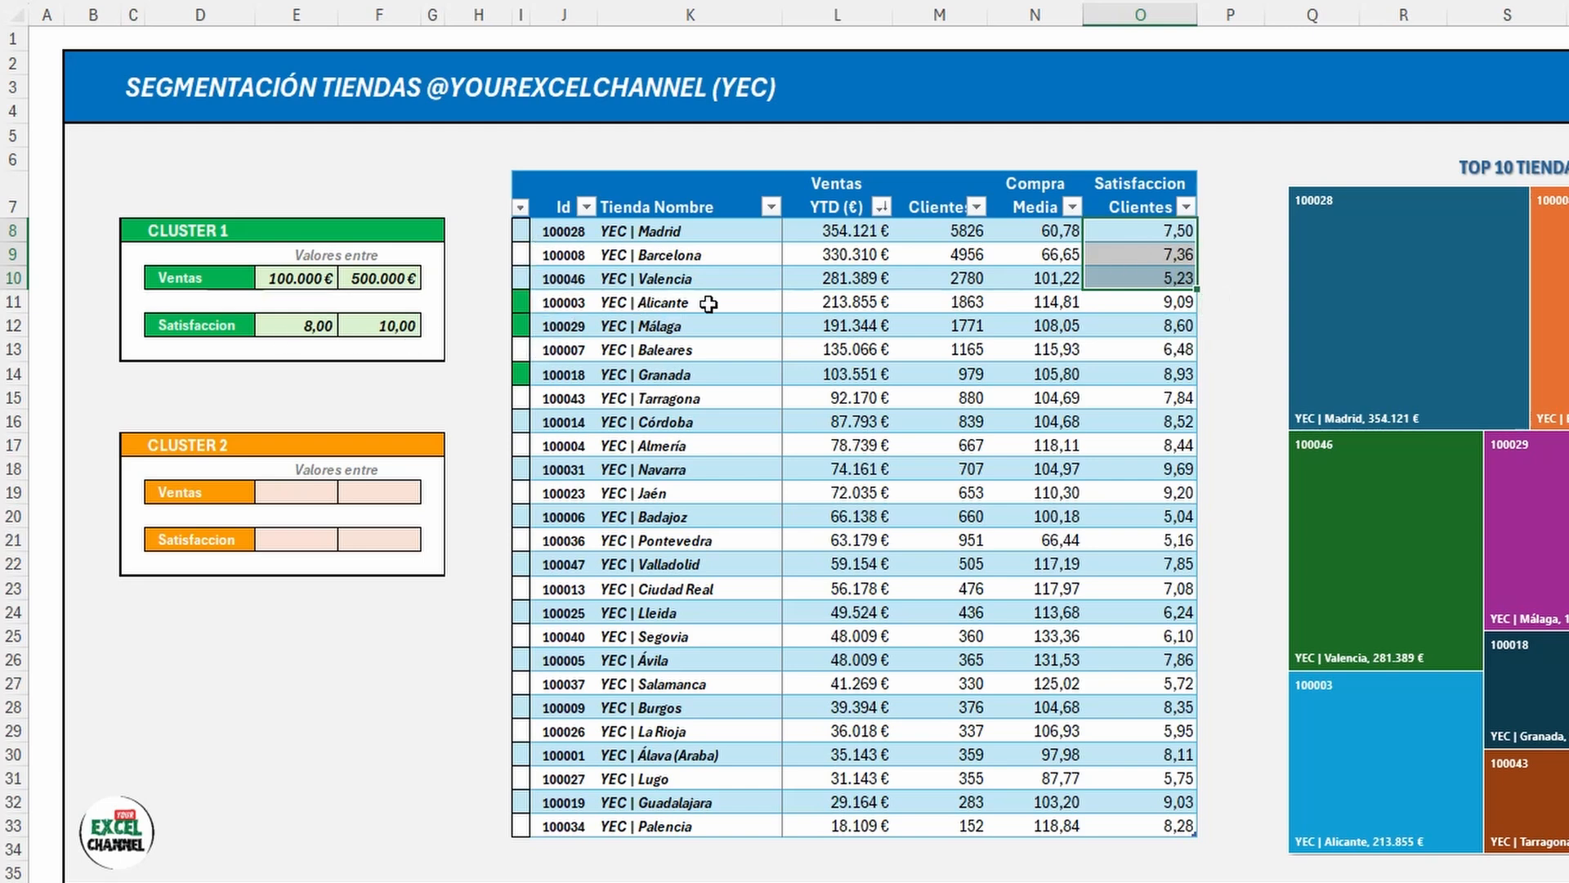
left_click(694, 322)
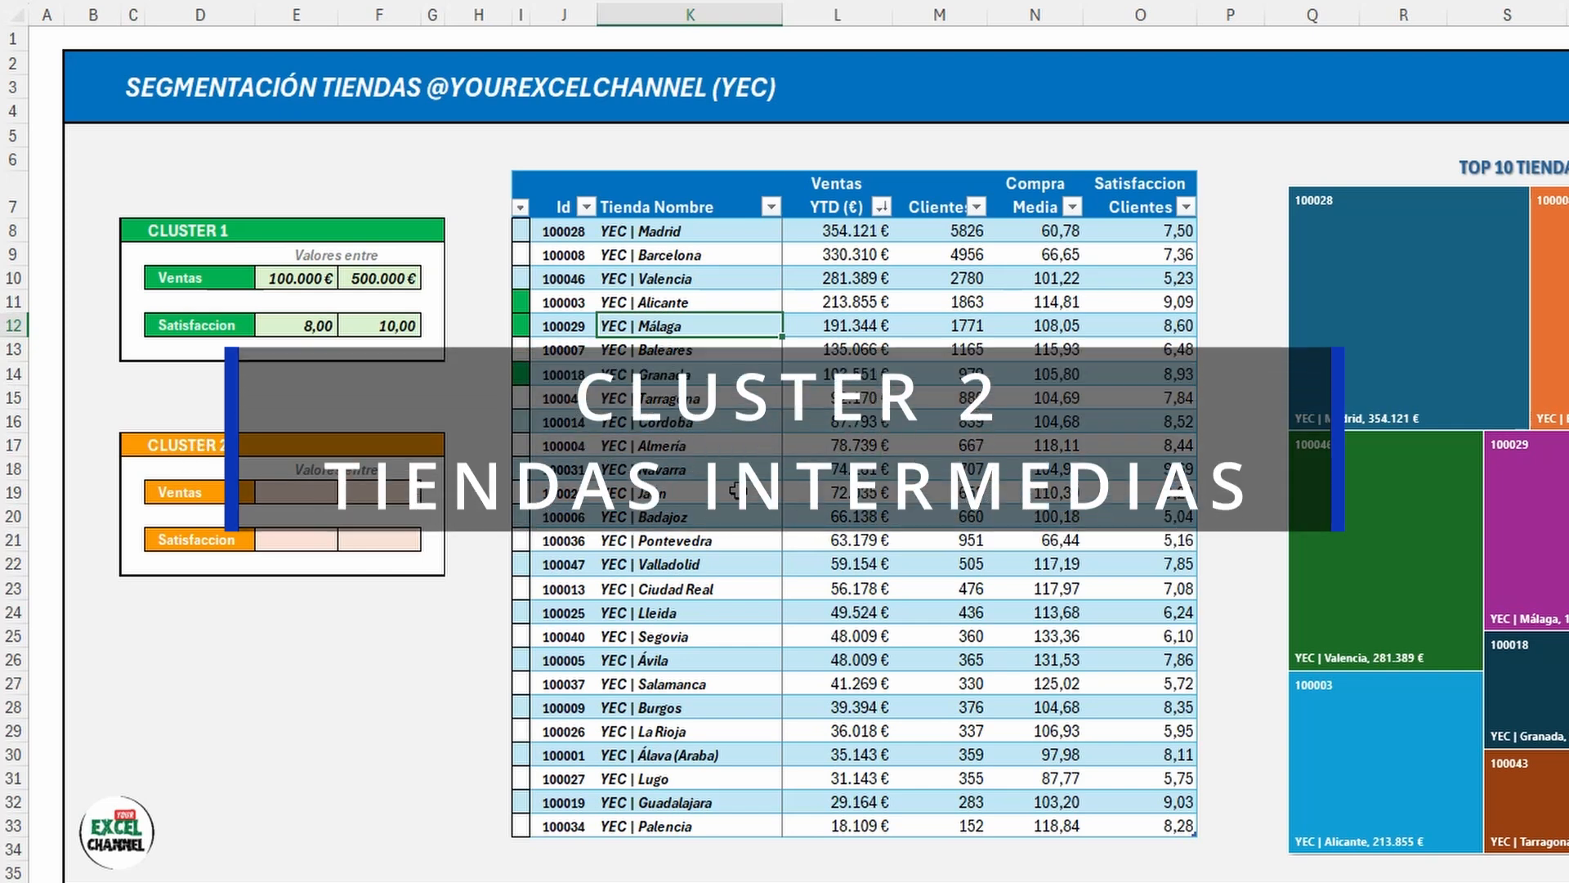
left_click(724, 593)
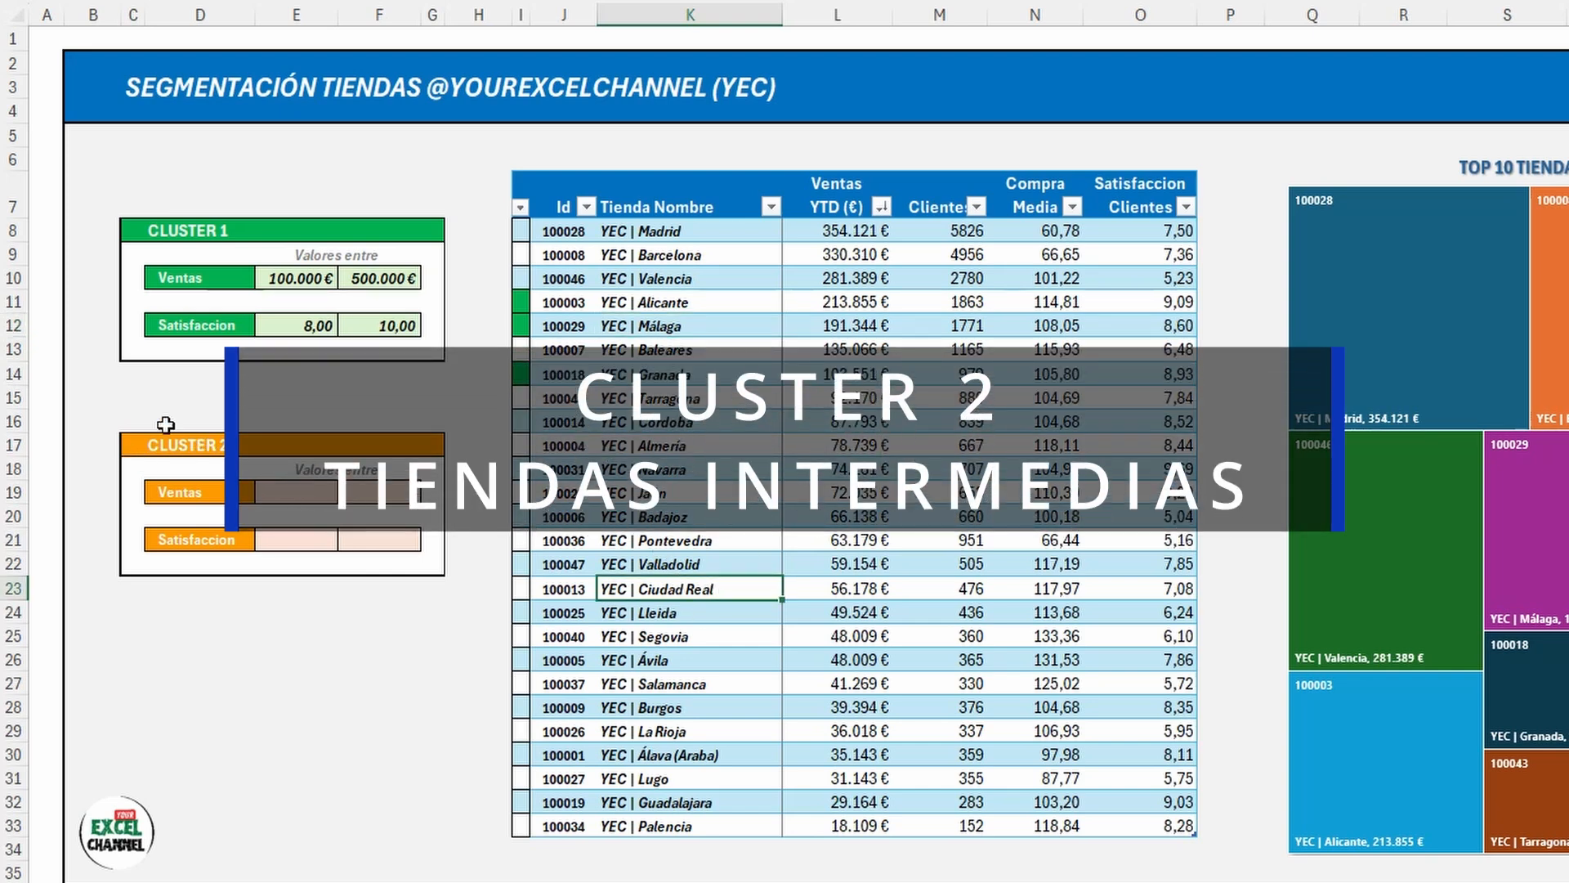
Step: Enter the Cluster 2 sales range from 50.000 € to 200.000 €
left_click(280, 491)
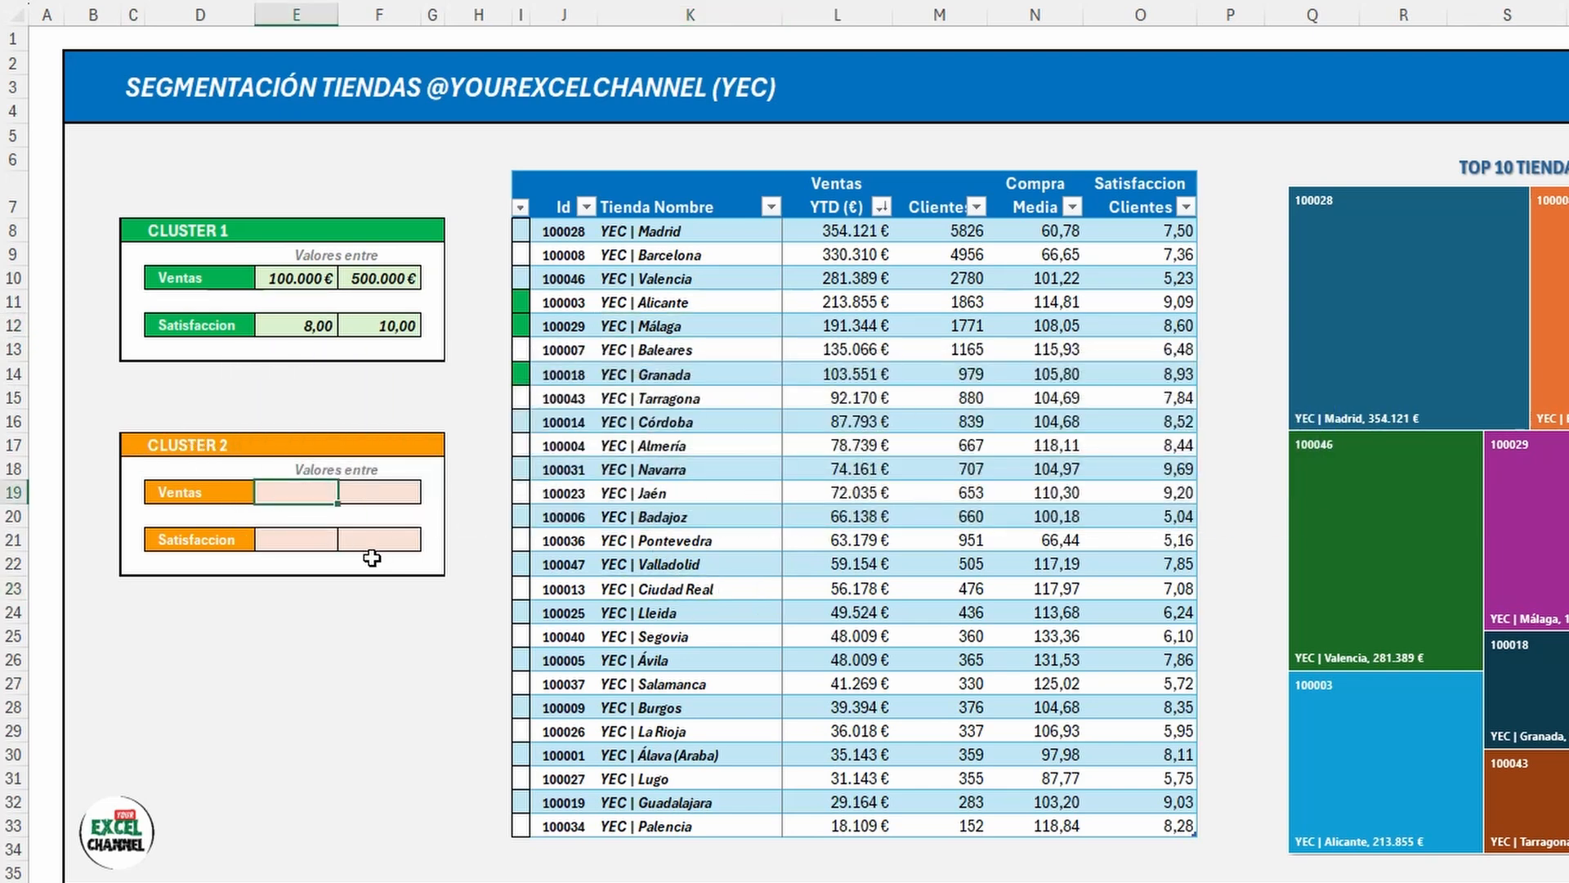
key("Tab")
type("20000")
key("Return")
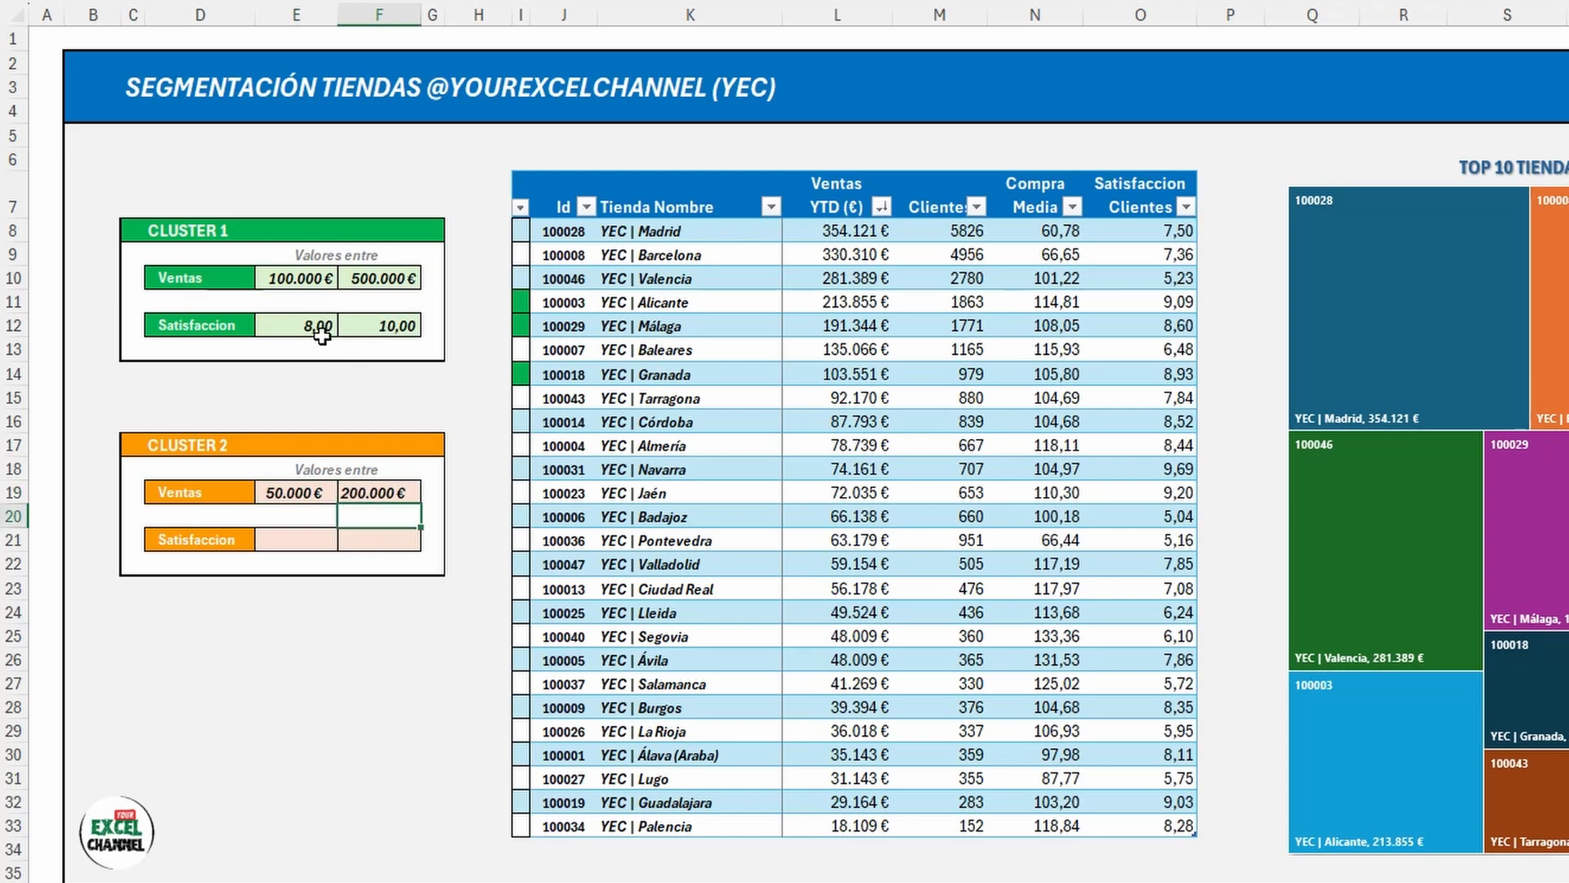
Step: Enter the Cluster 2 satisfaction range from 6 to 8 and reduce the indent of the upper sales limit in F19
left_click(299, 543)
type("6")
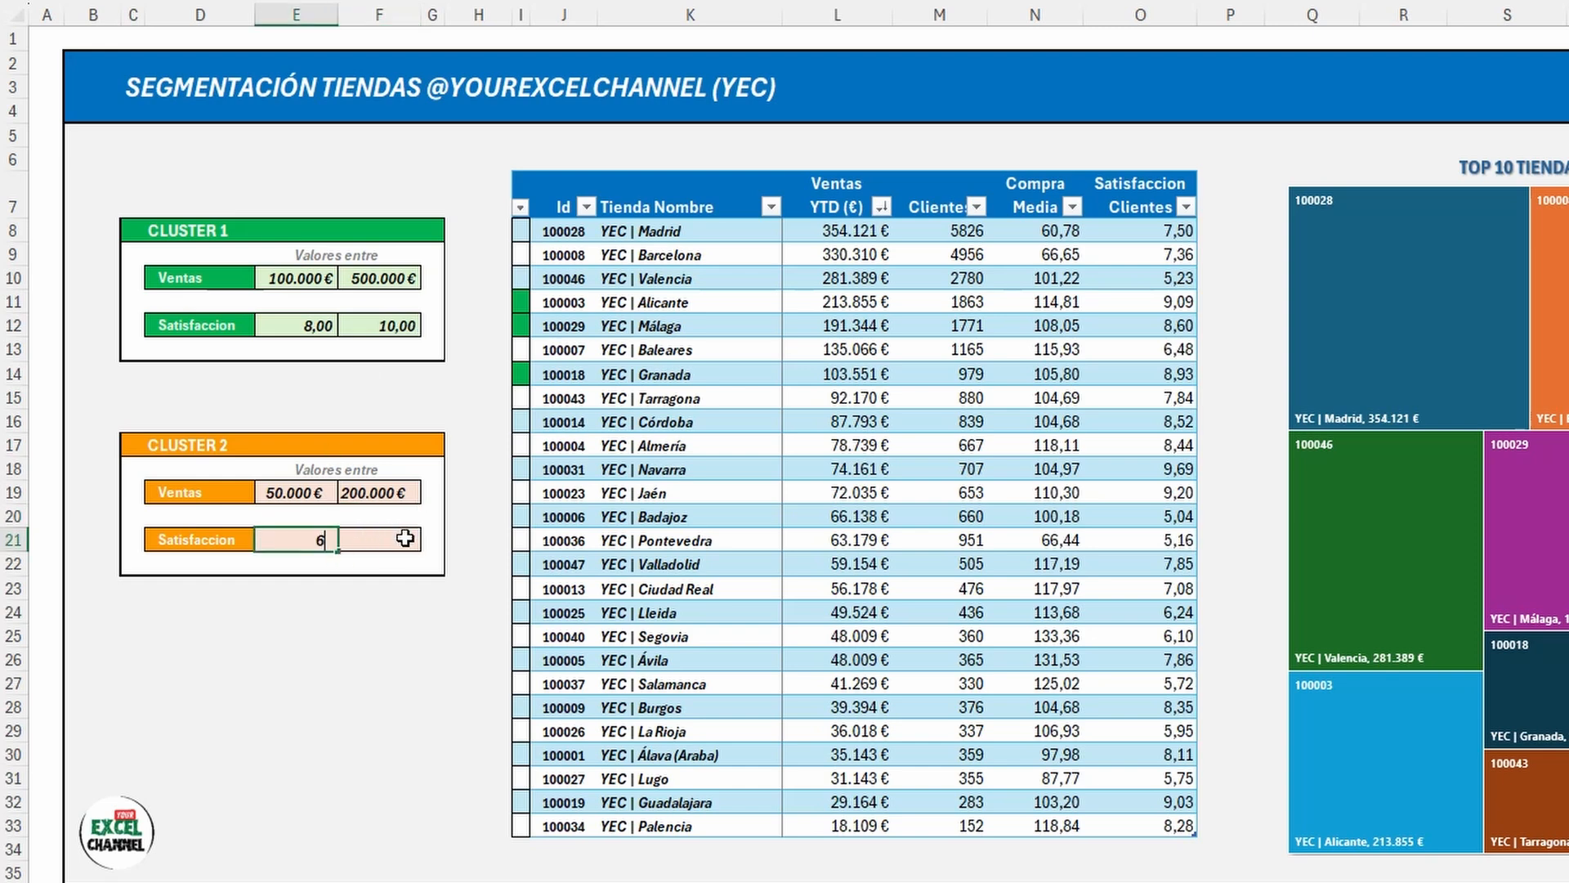
left_click(405, 538)
type("8")
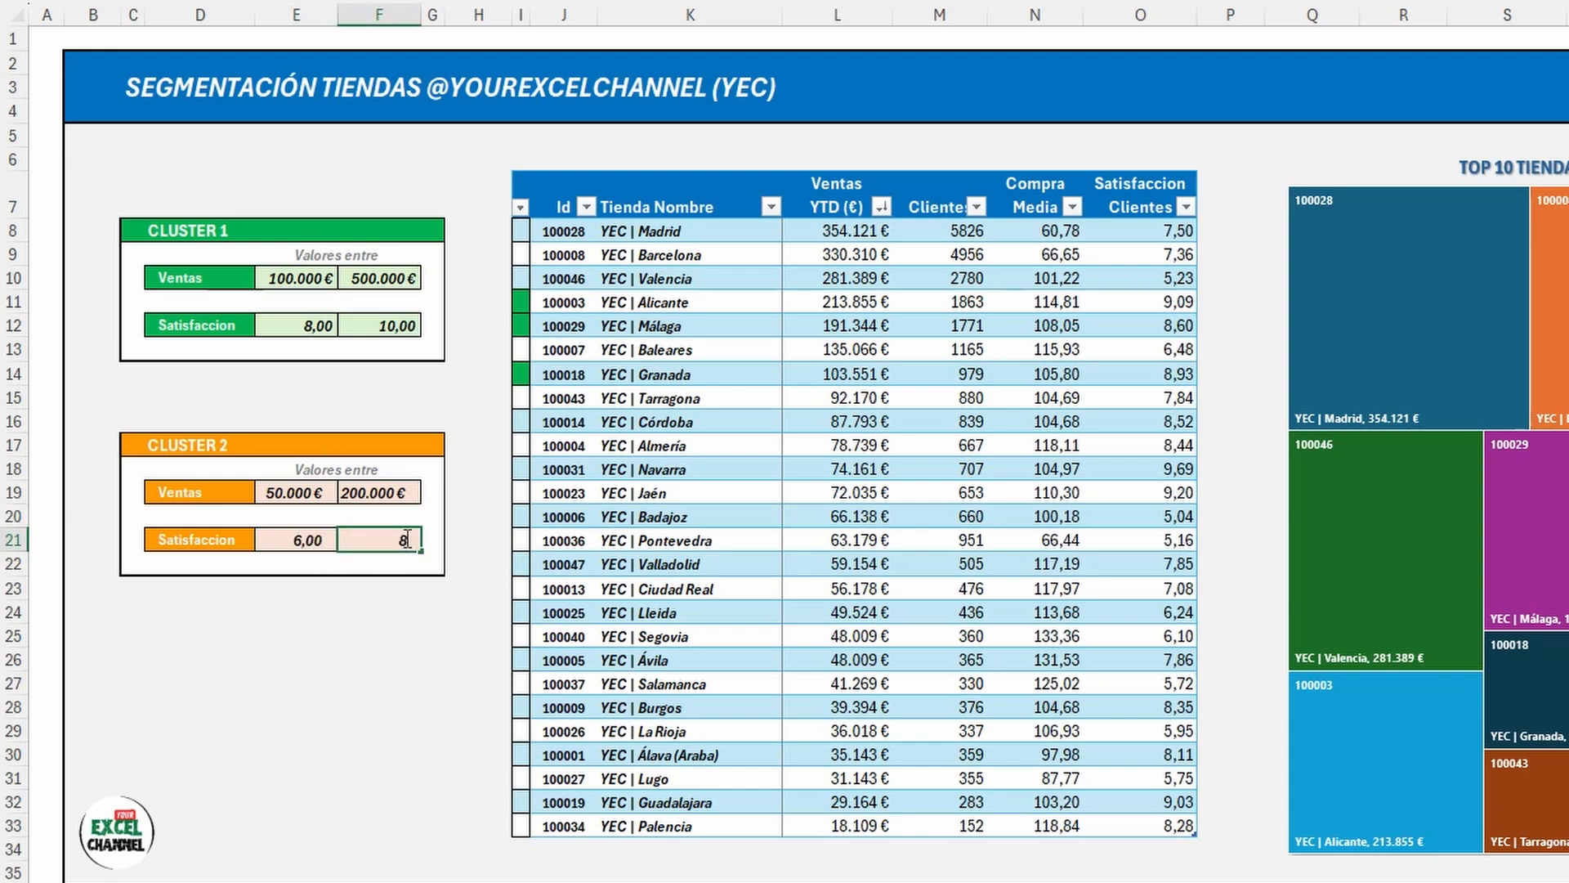
key("Tab")
left_click(398, 494)
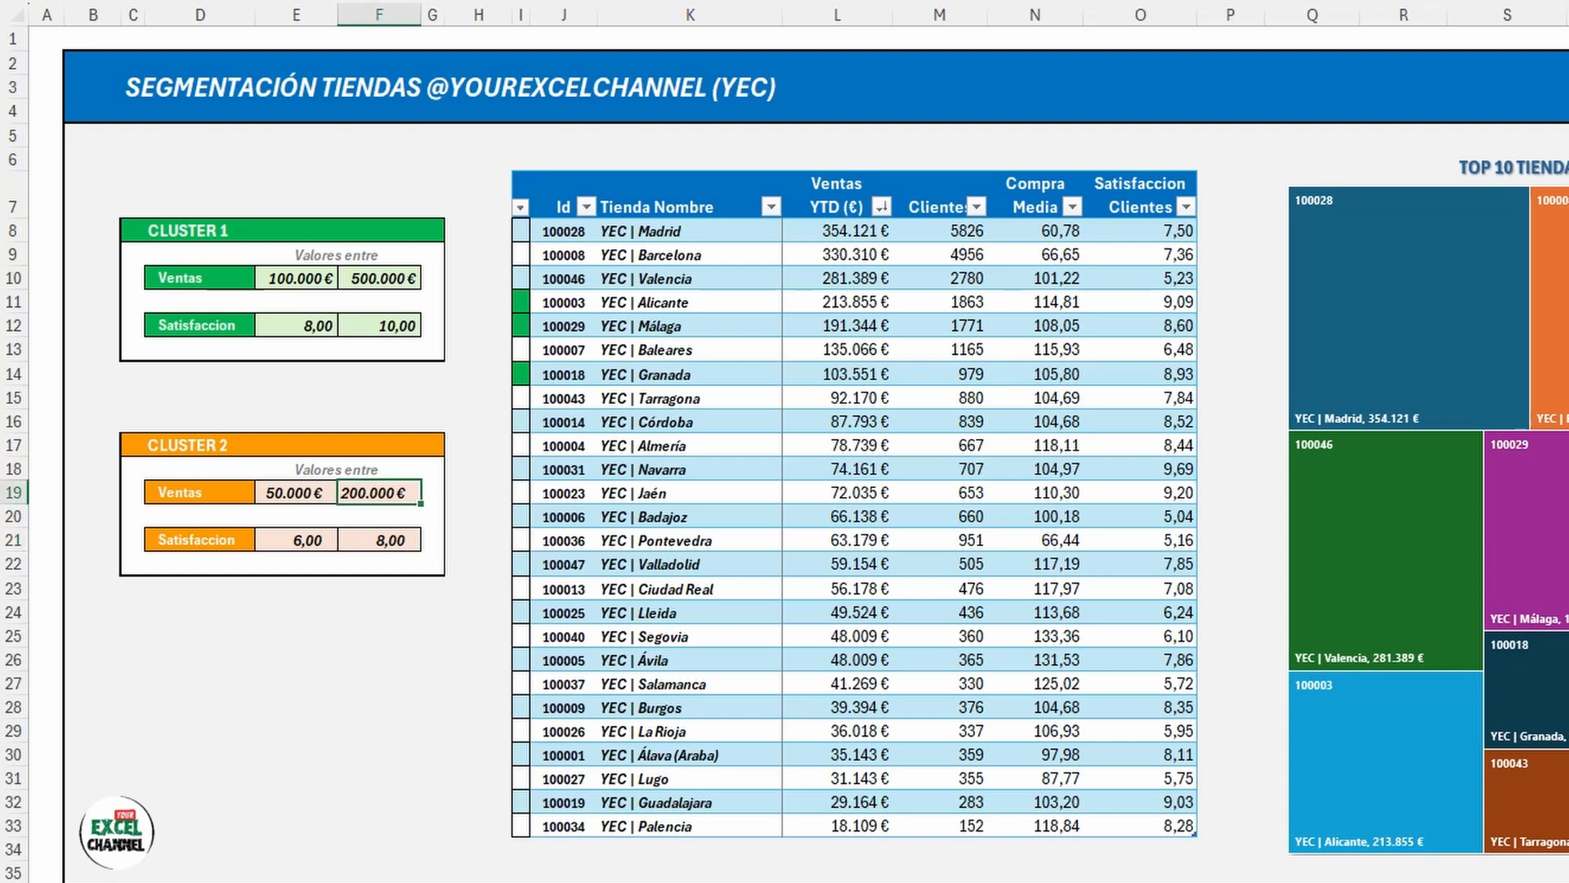
key("ctrl+alt+shift+Tab")
Step: Start a new conditional formatting rule for cell I8 that uses a formula to determine which cells to format
left_click(527, 234)
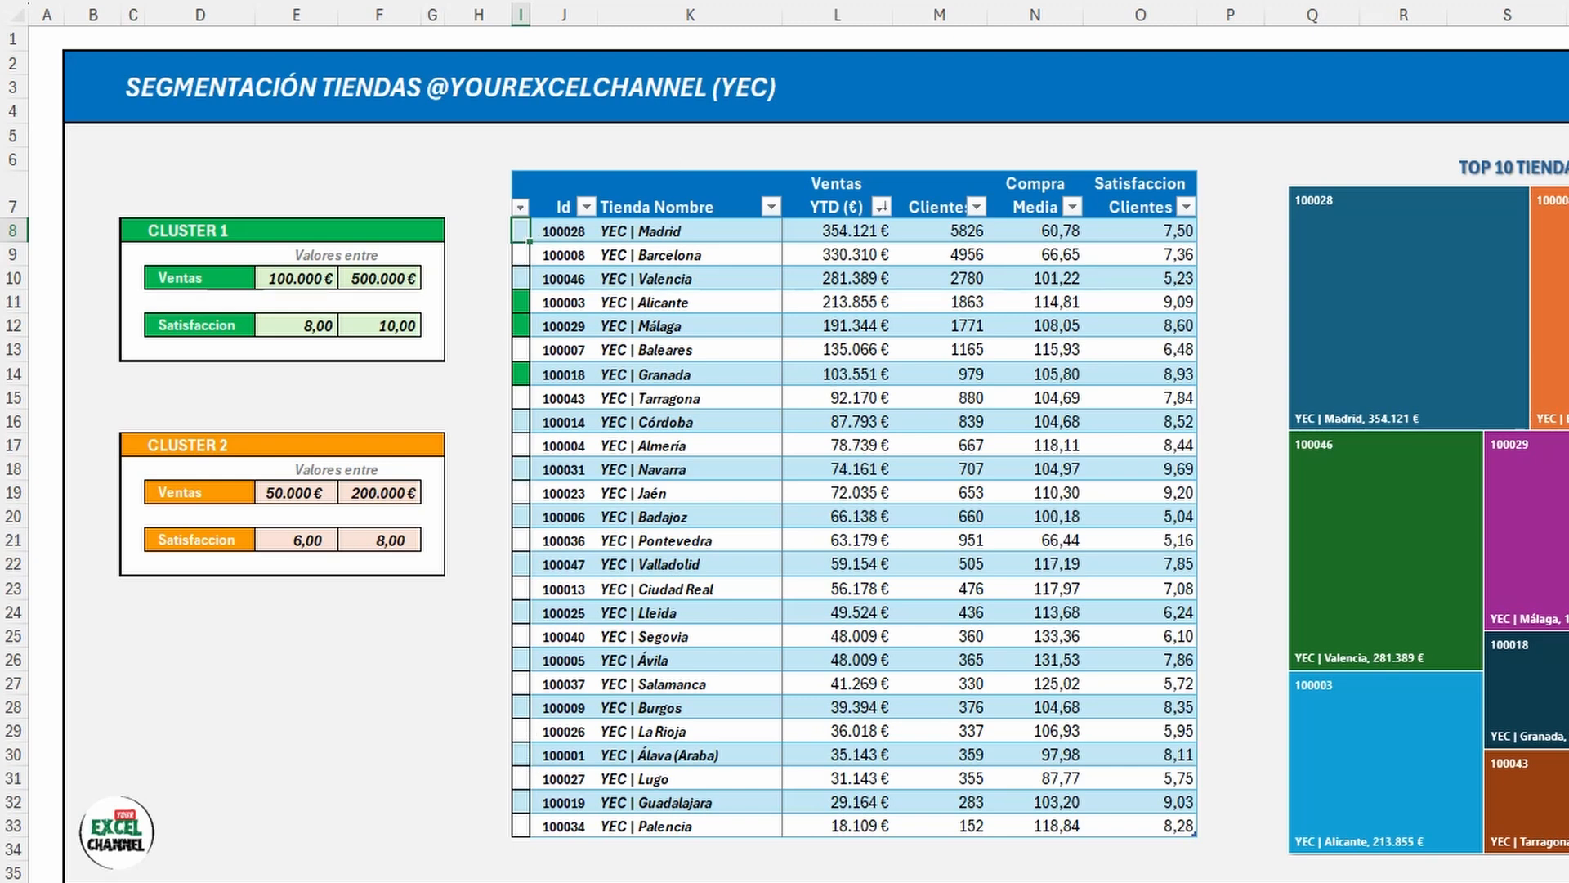
left_click(1112, 1)
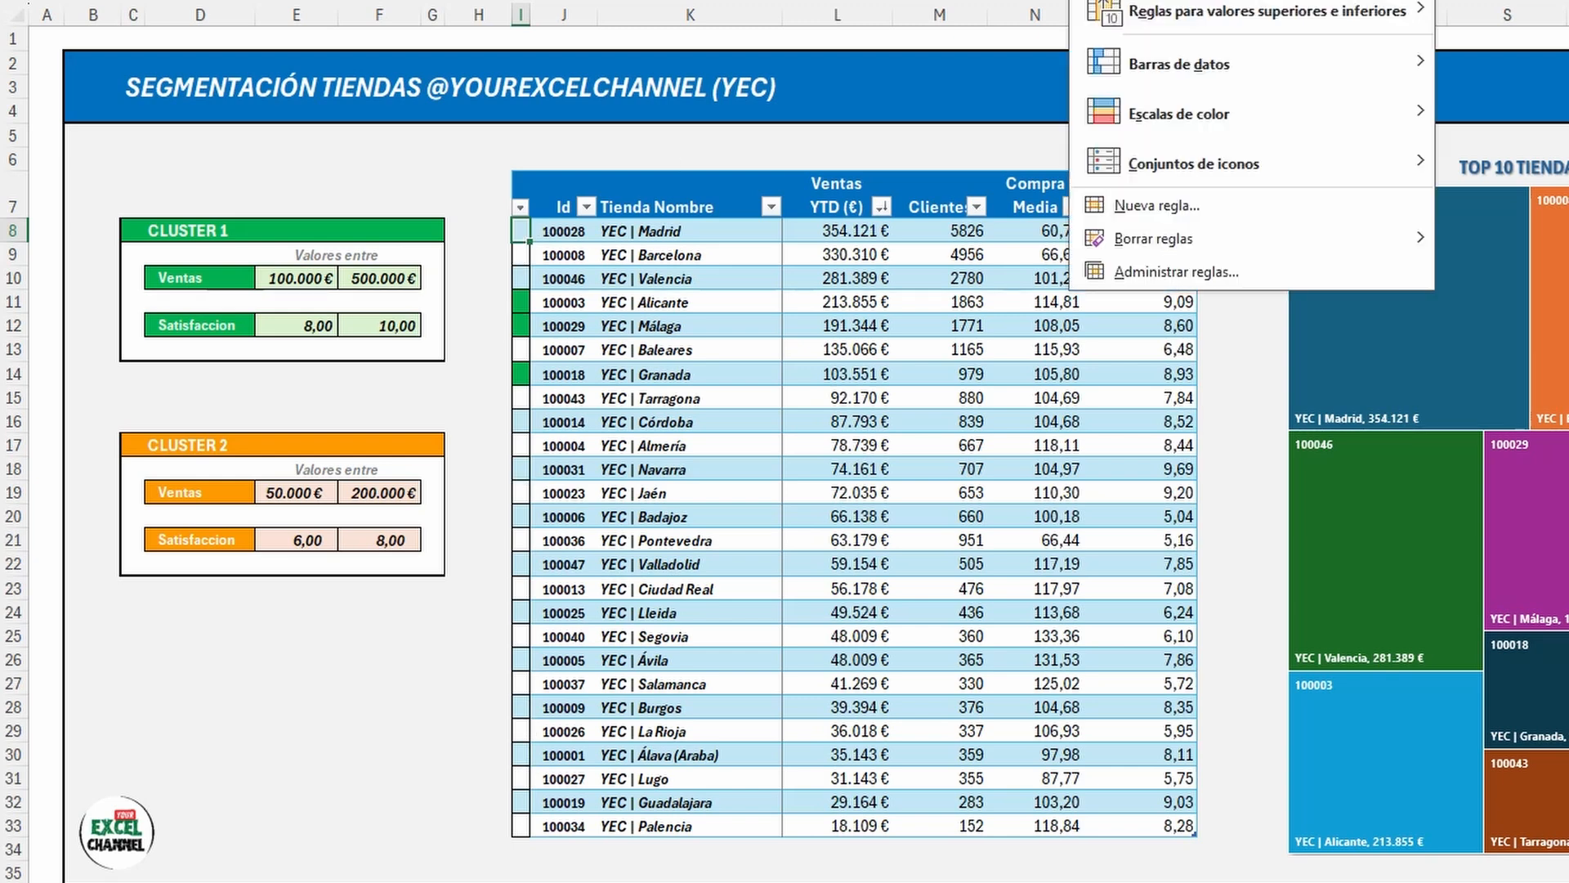
left_click(1166, 273)
left_click_drag(969, 277, 1162, 288)
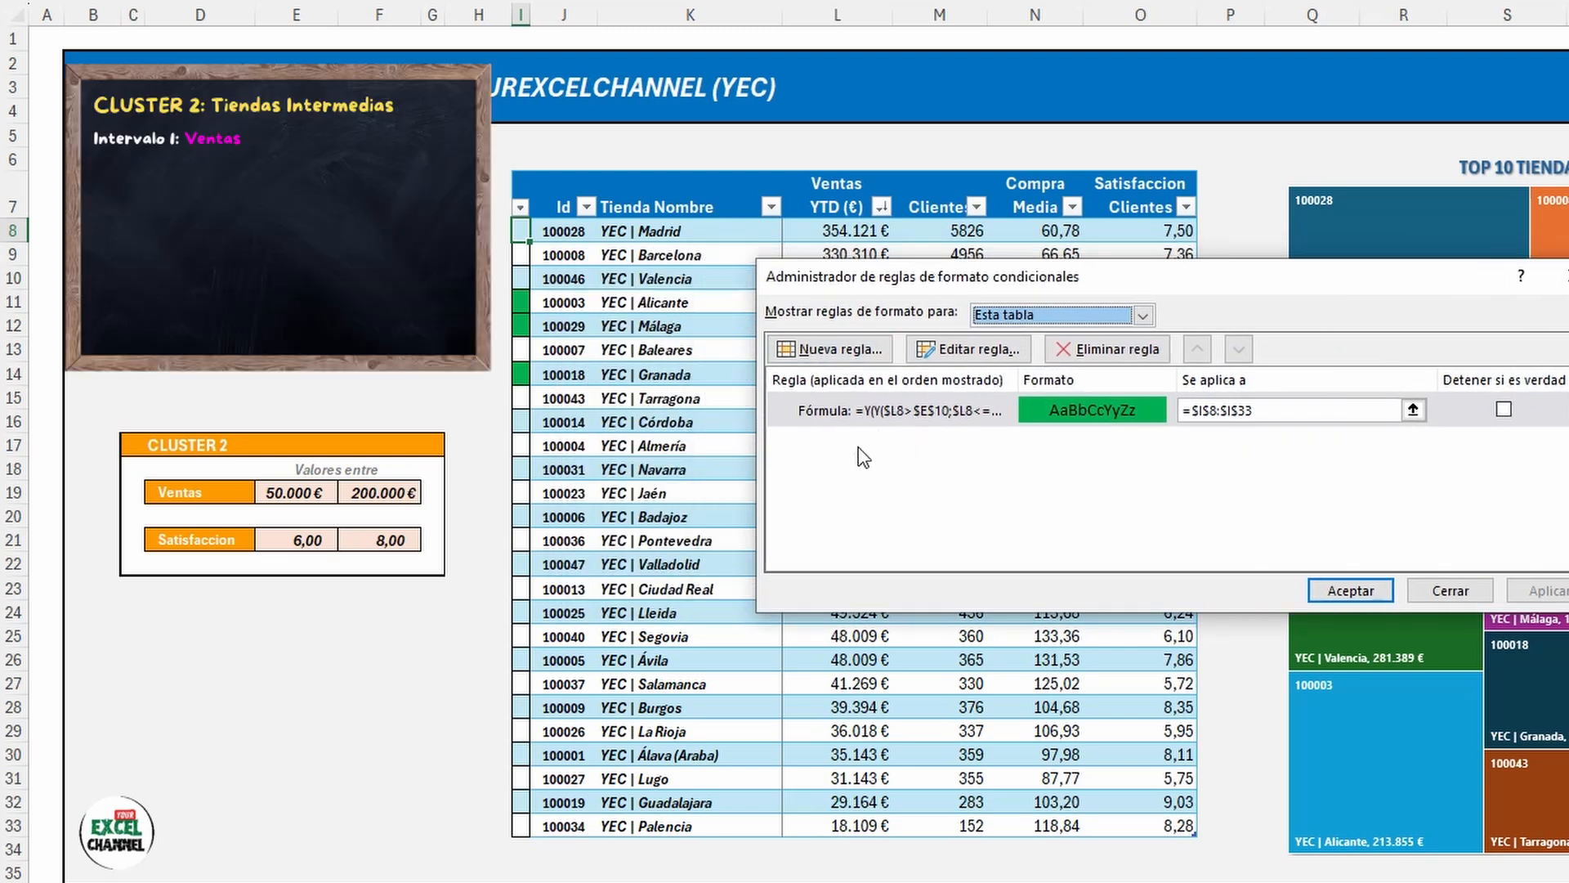
left_click(830, 349)
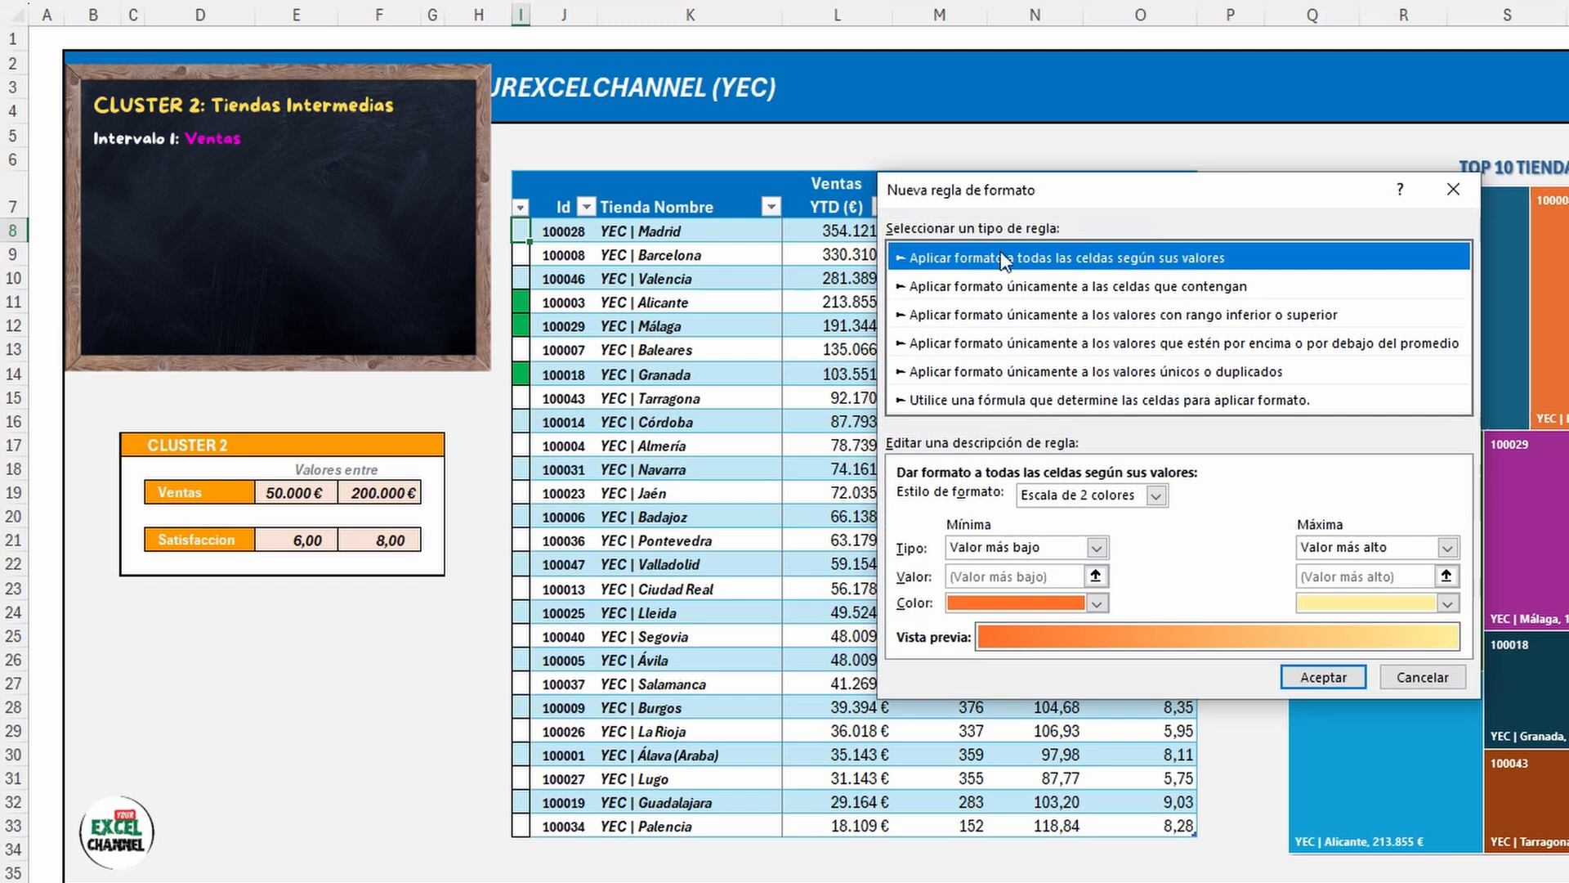
left_click(980, 398)
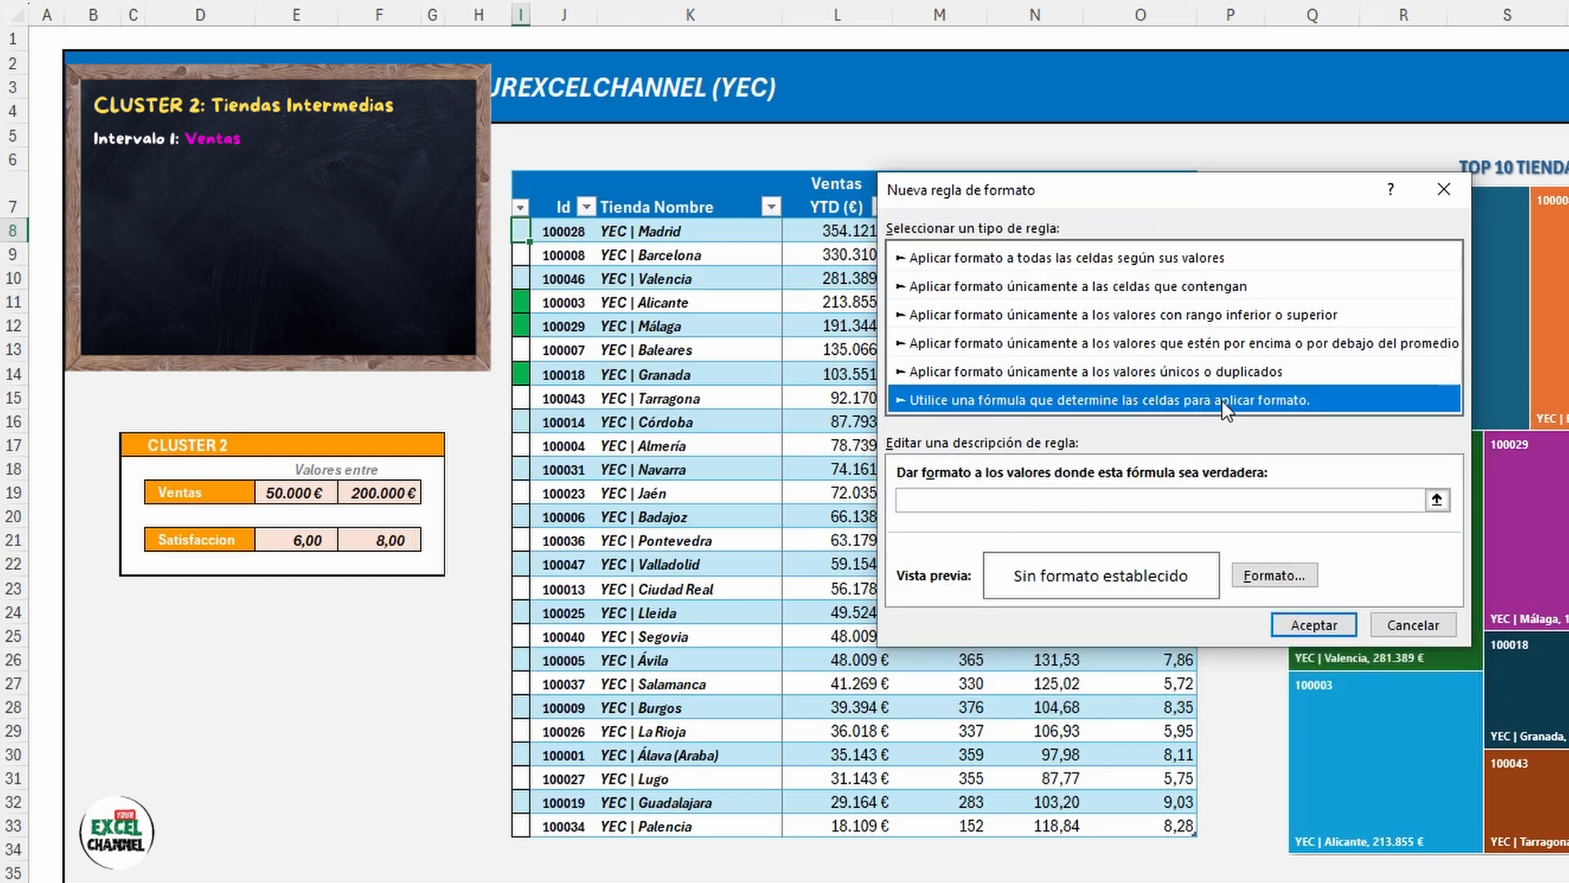
left_click(1009, 500)
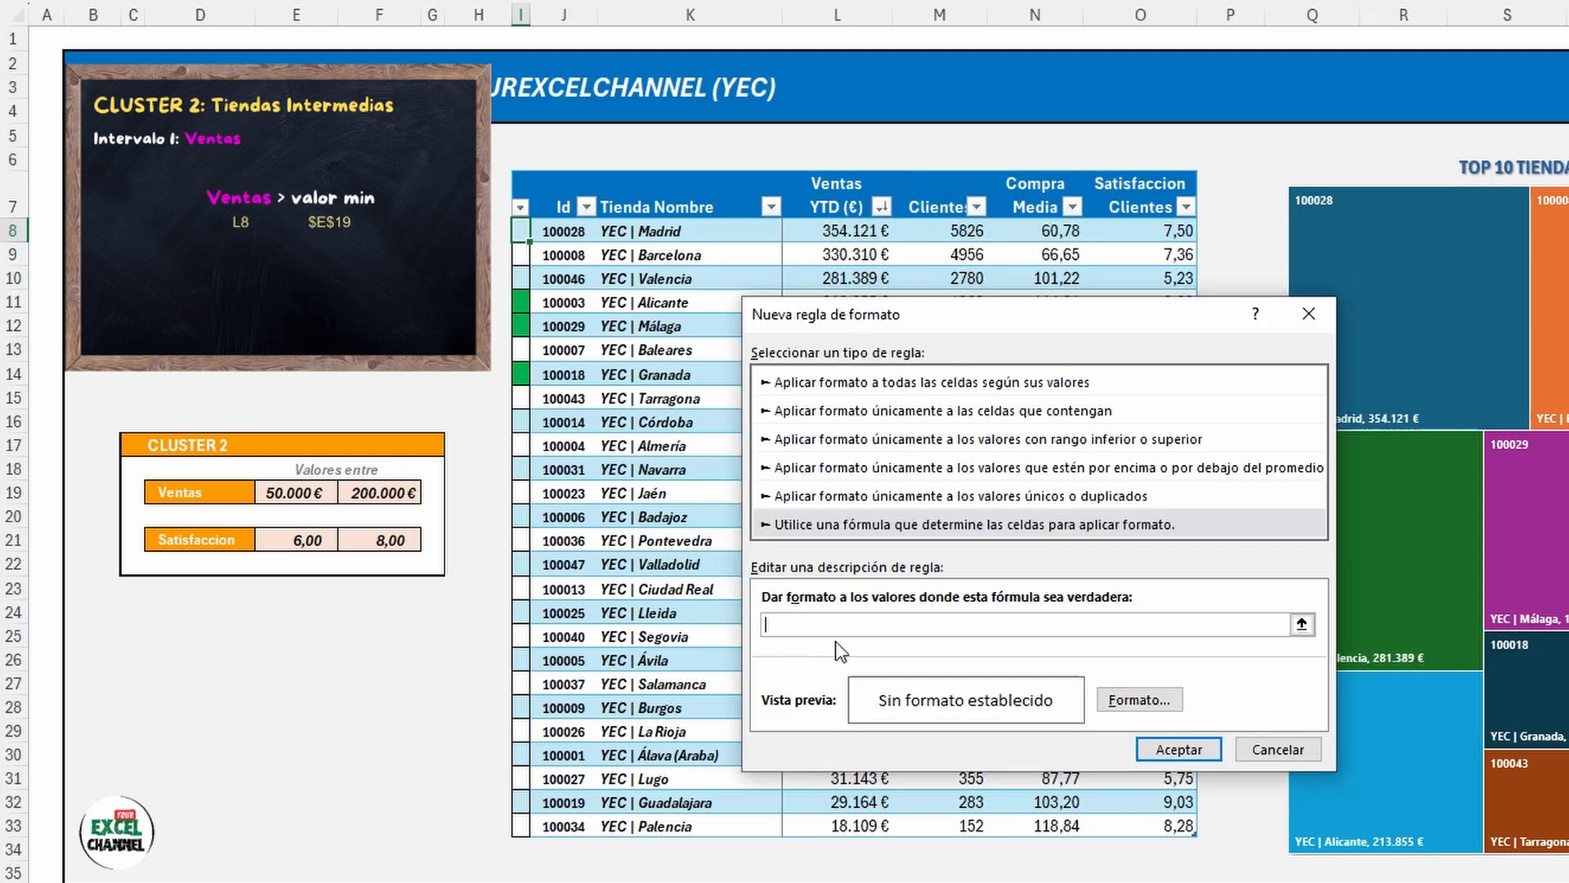
Step: Enter the Cluster 2 sales conditions in the rule formula as =$L$8>$E$19;$L$8<=$F$19
left_click(846, 231)
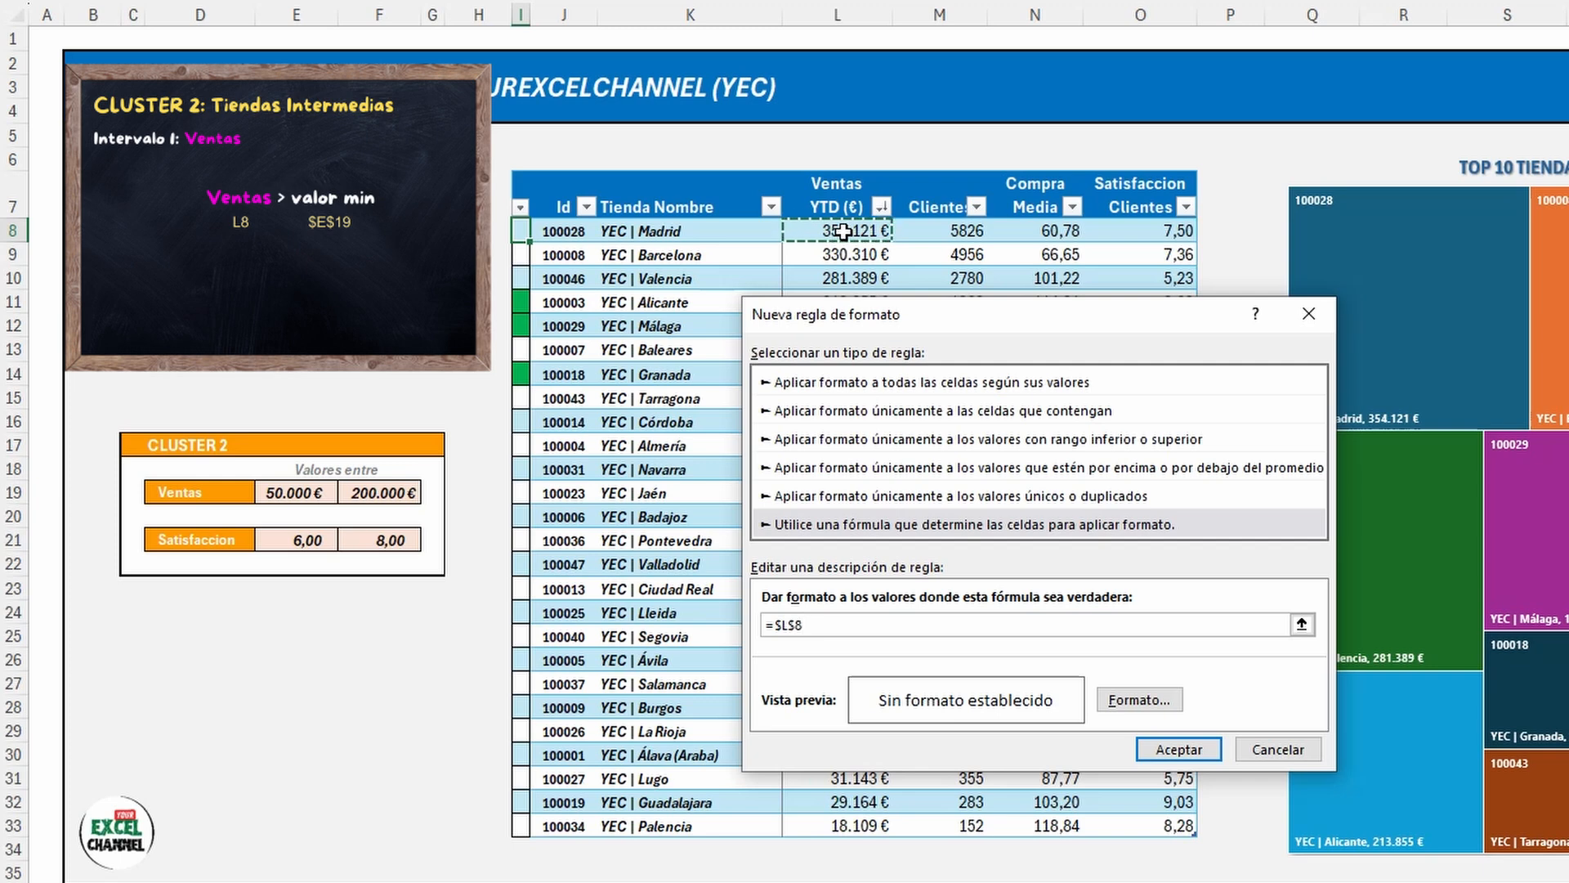
type(">")
left_click(281, 494)
type(";")
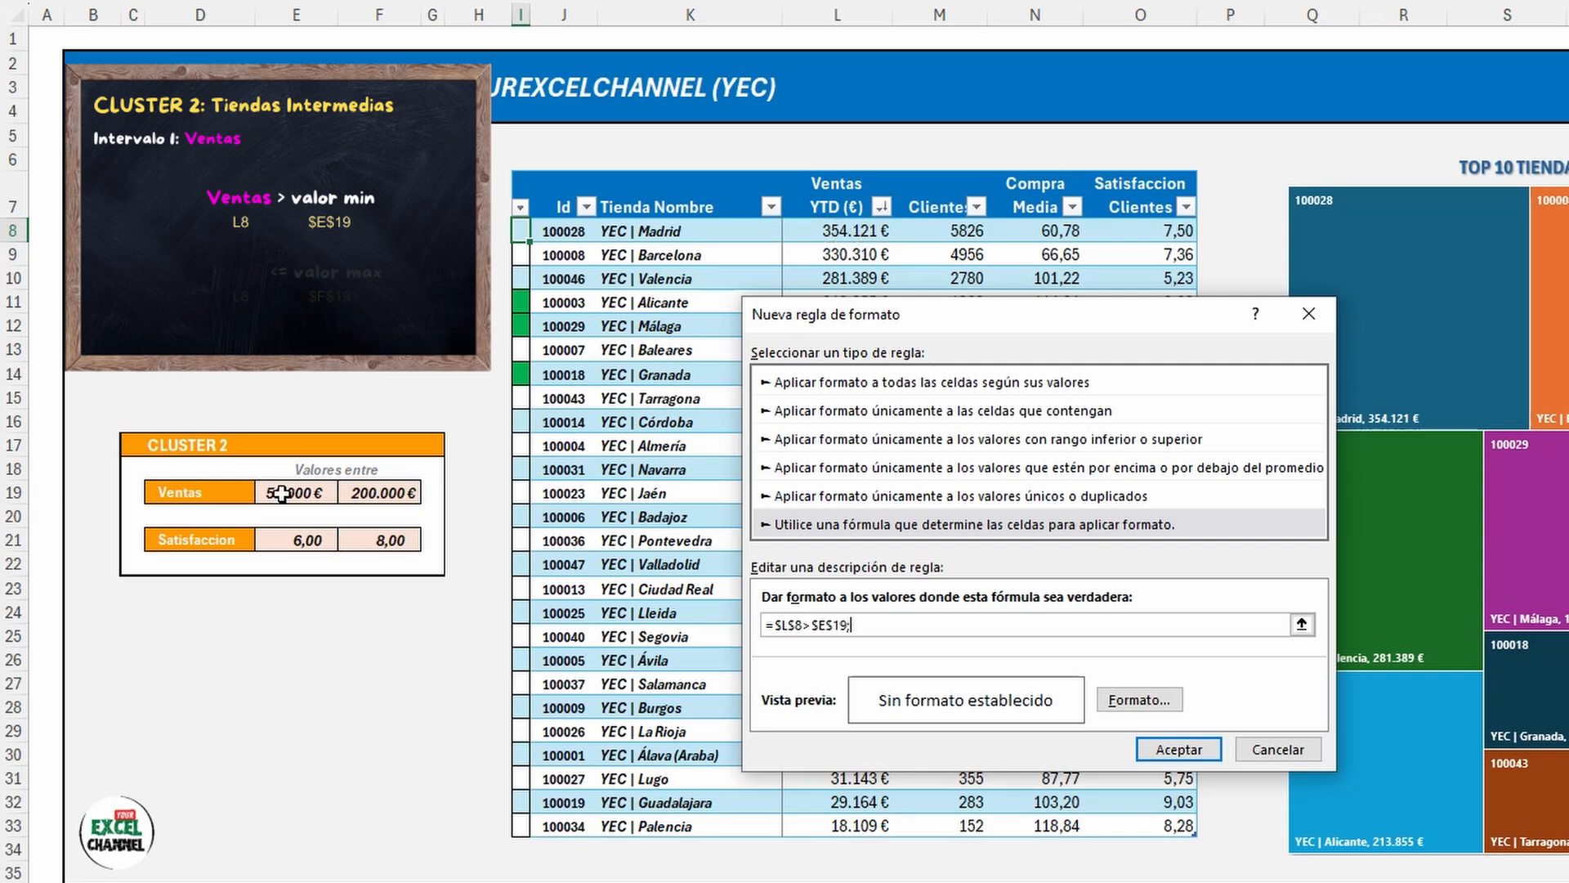
left_click(835, 231)
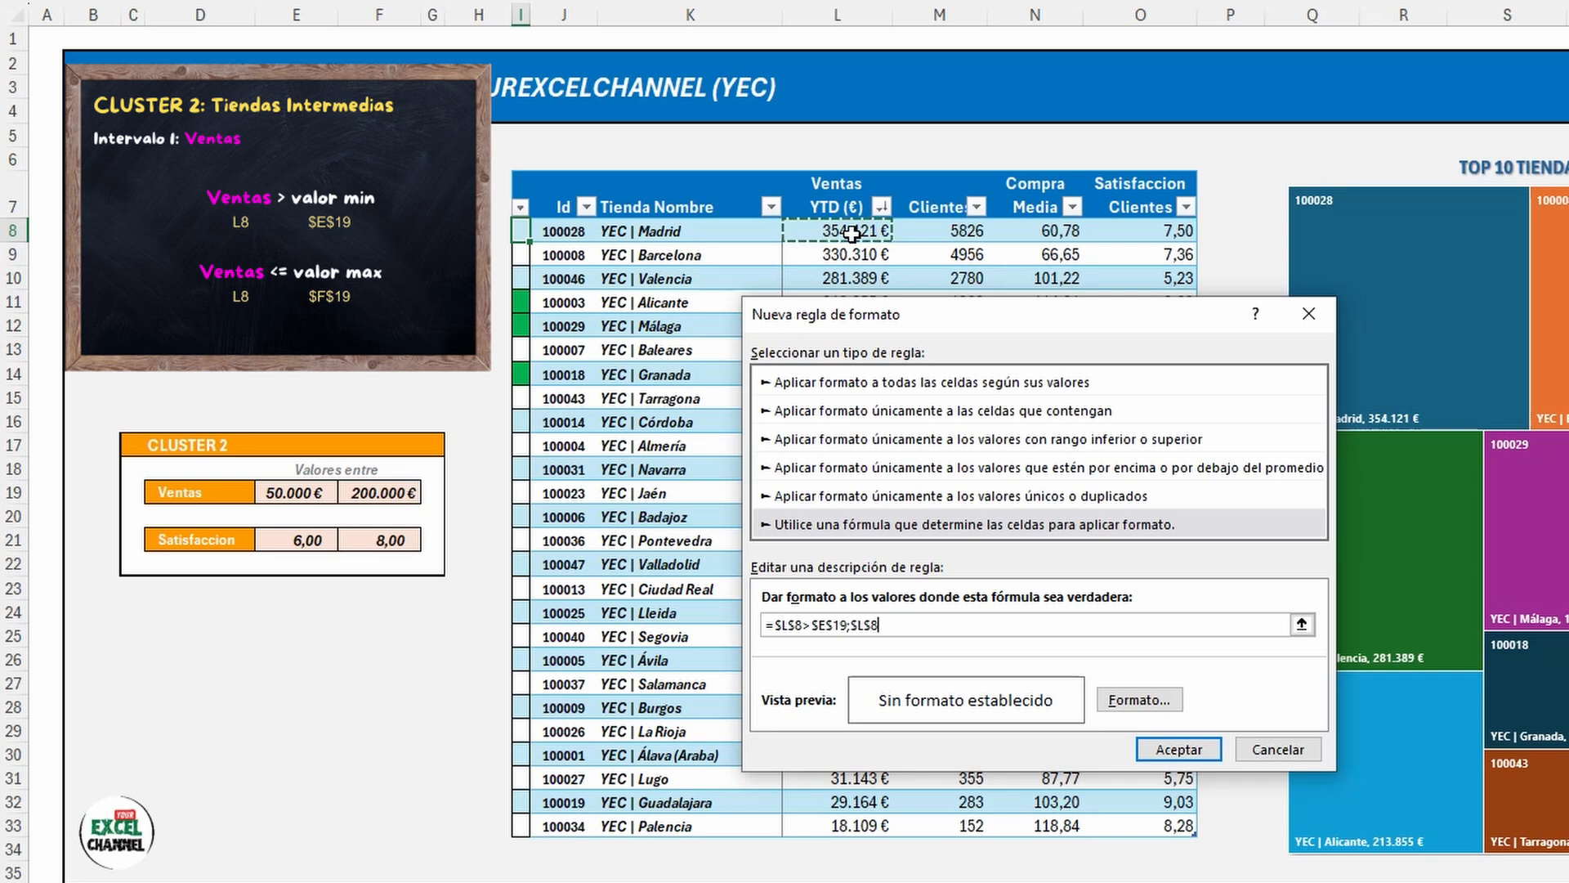
type("<=")
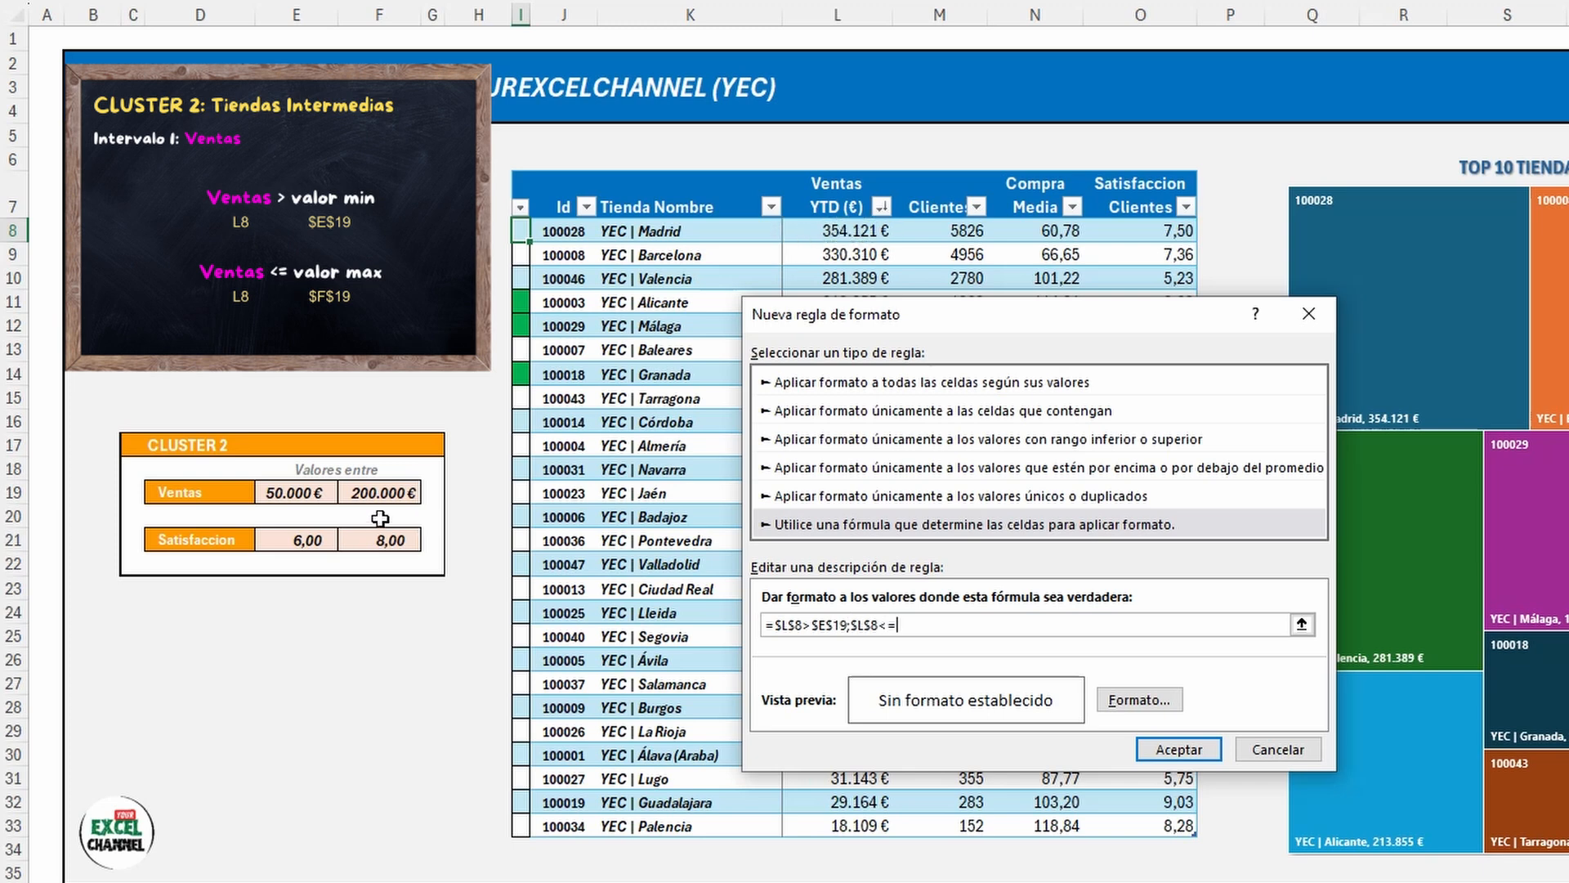
left_click(380, 493)
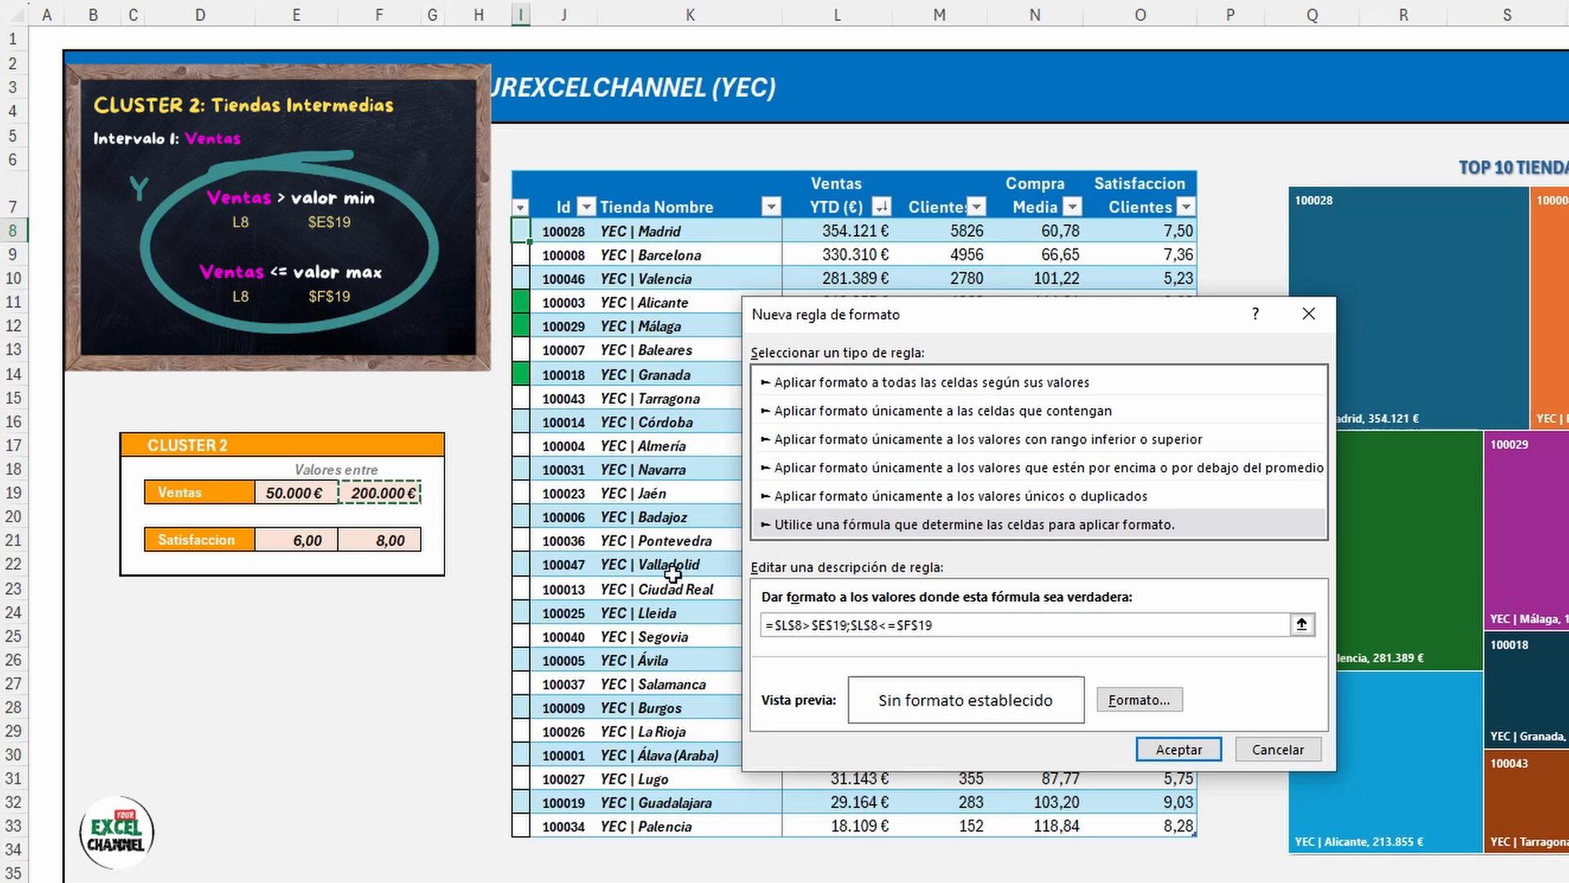
Step: Wrap the sales conditions in a Y function and make the row of both L8 references relative, giving =Y($L8>$E$19;$L8<=$F$19)
left_click(773, 626)
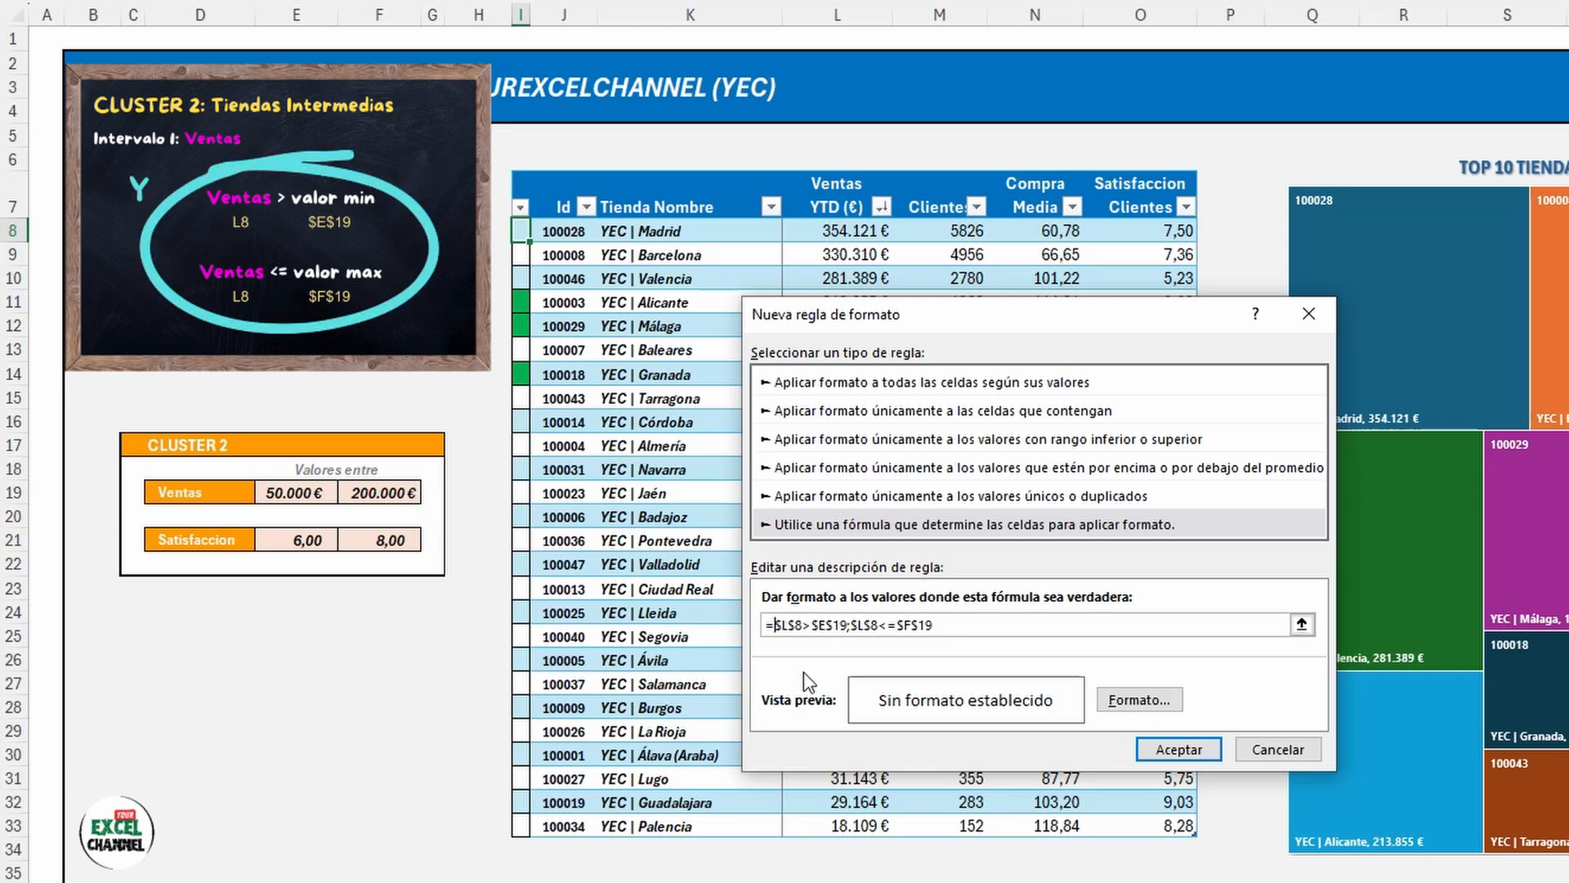
type("Y(")
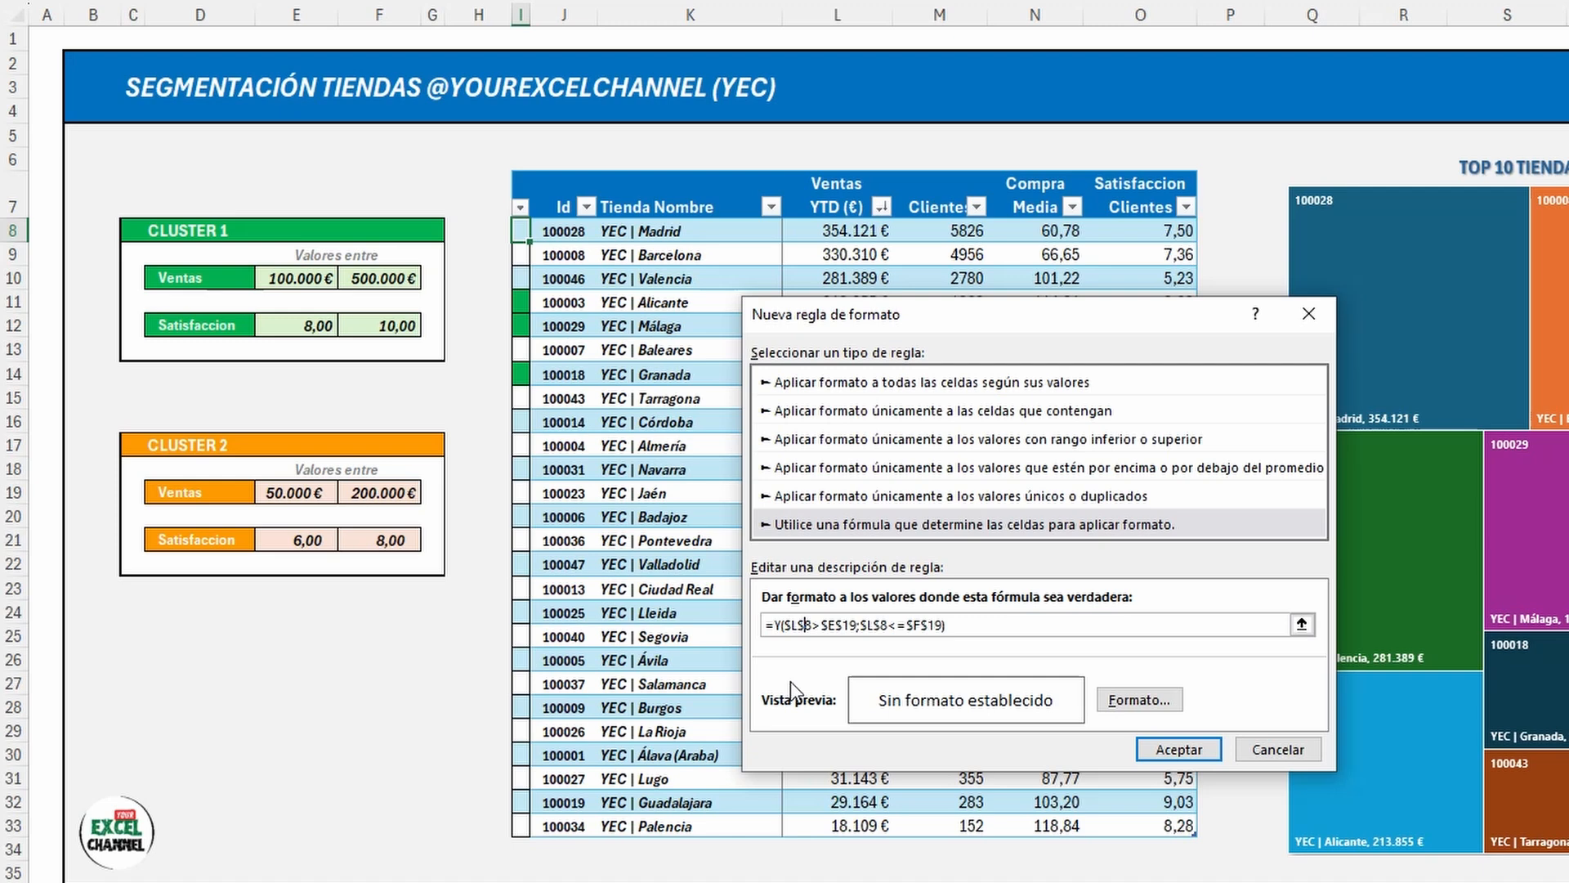
key("BackSpace")
left_click(875, 624)
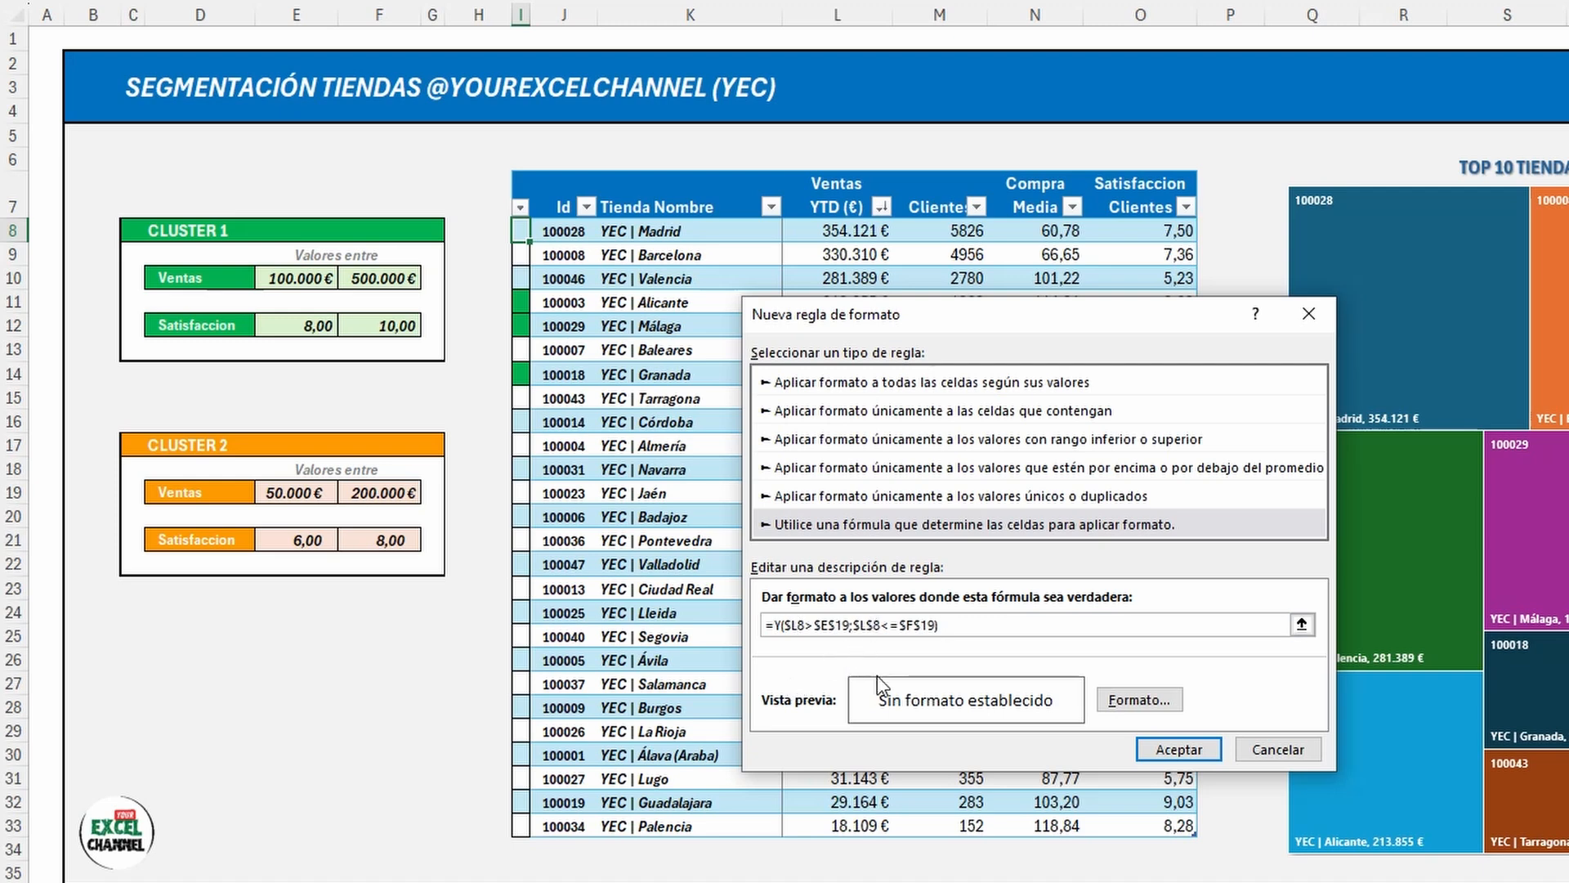
key("BackSpace")
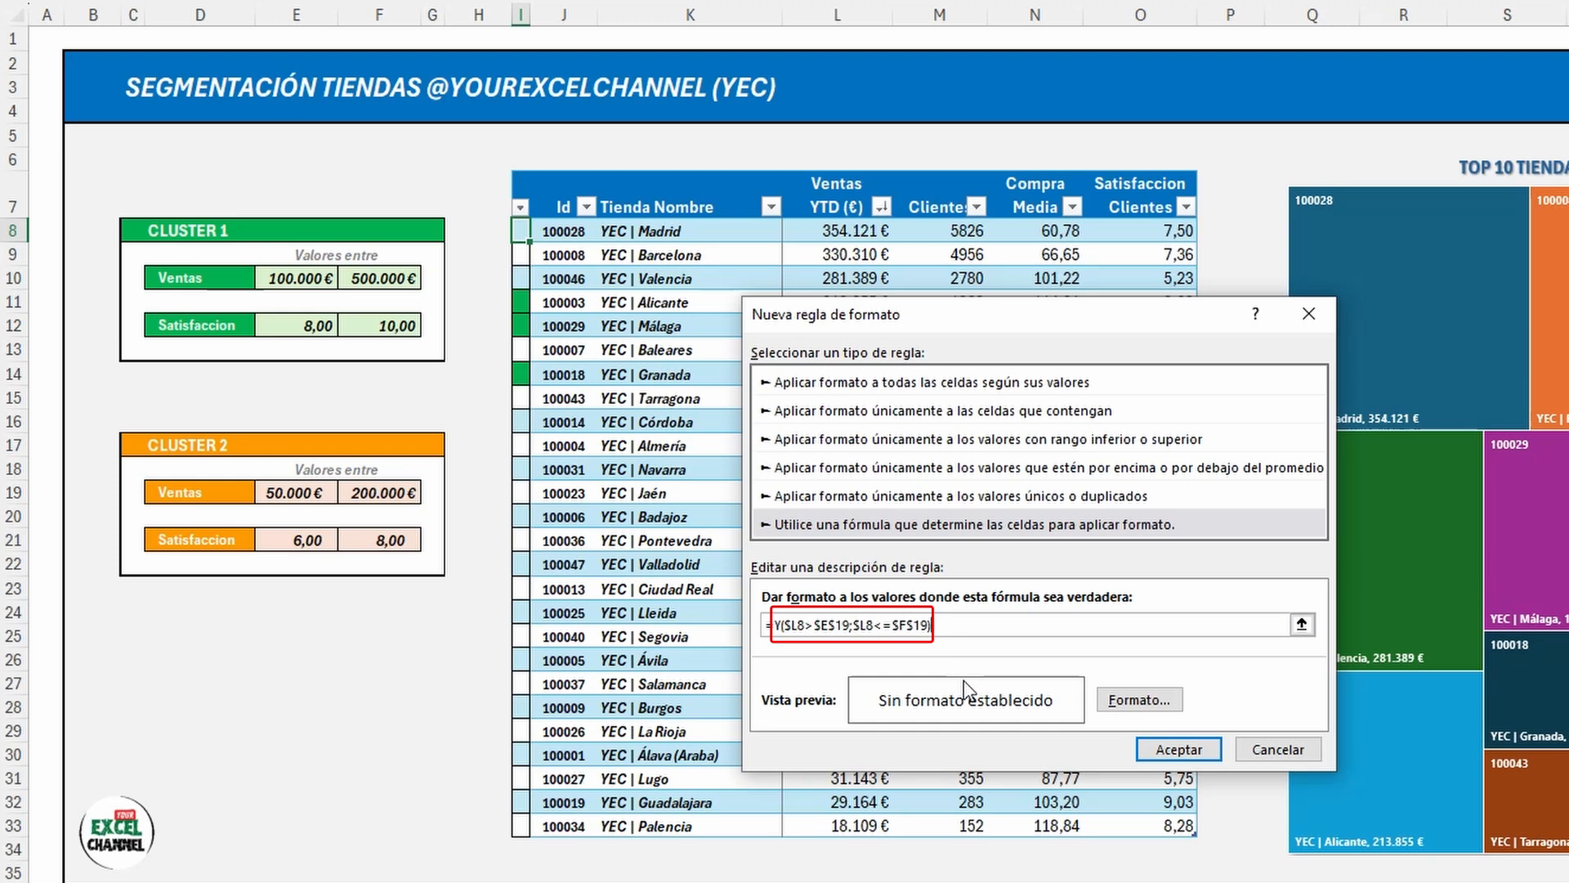
Step: Append the Cluster 2 satisfaction conditions to the rule formula as ;Y($O$8>$E$21;$O$8<=$F$21)
type(";Y(")
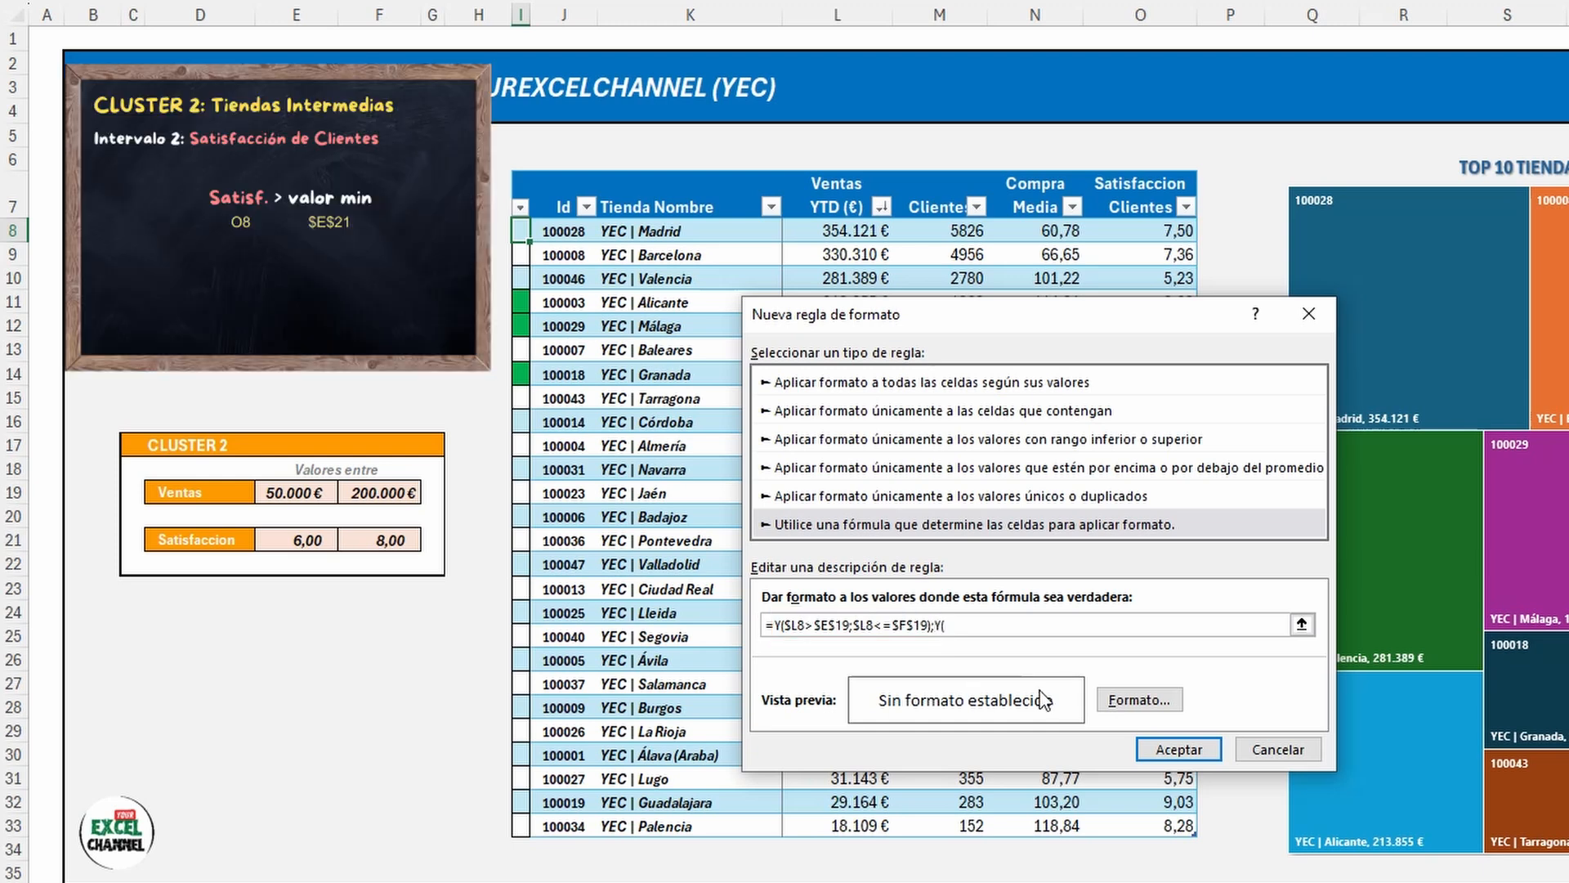
left_click(1148, 226)
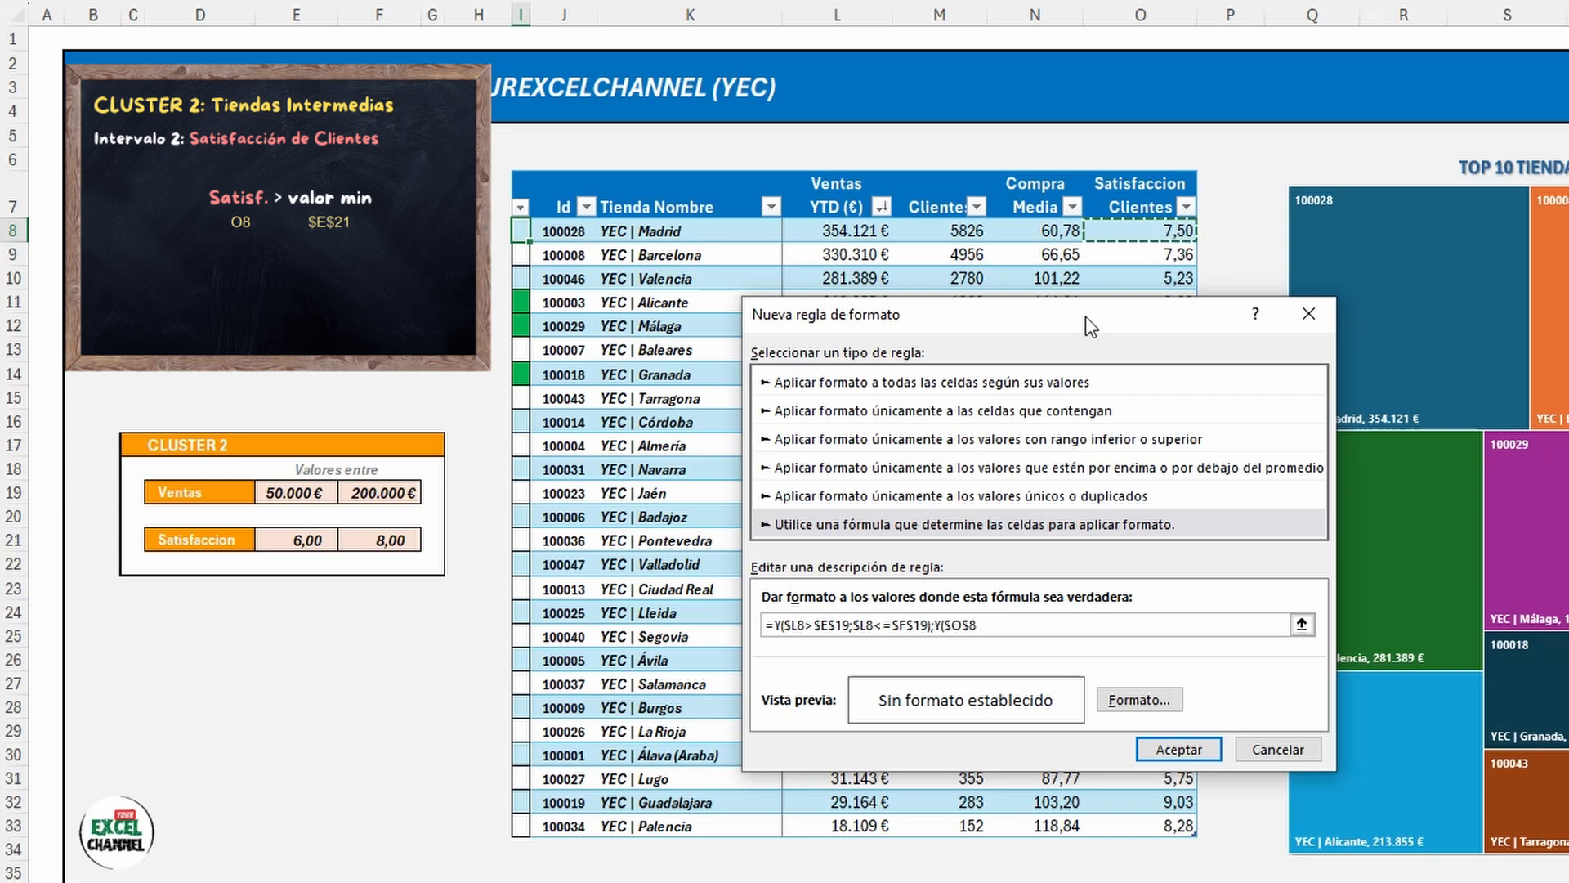
type(">")
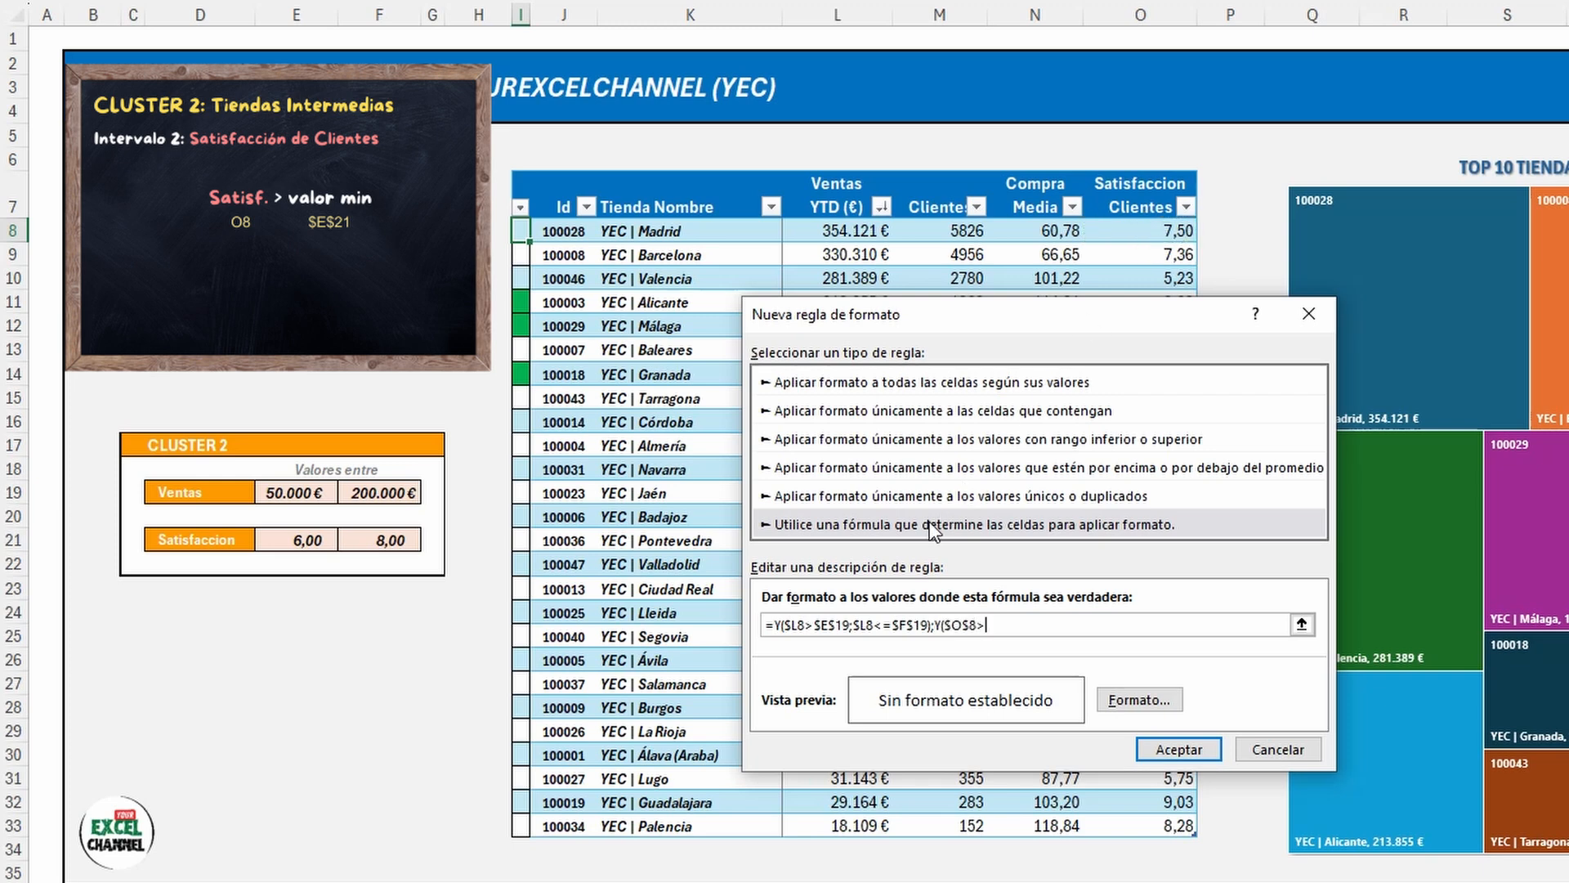
left_click(299, 539)
type(";")
left_click(1162, 232)
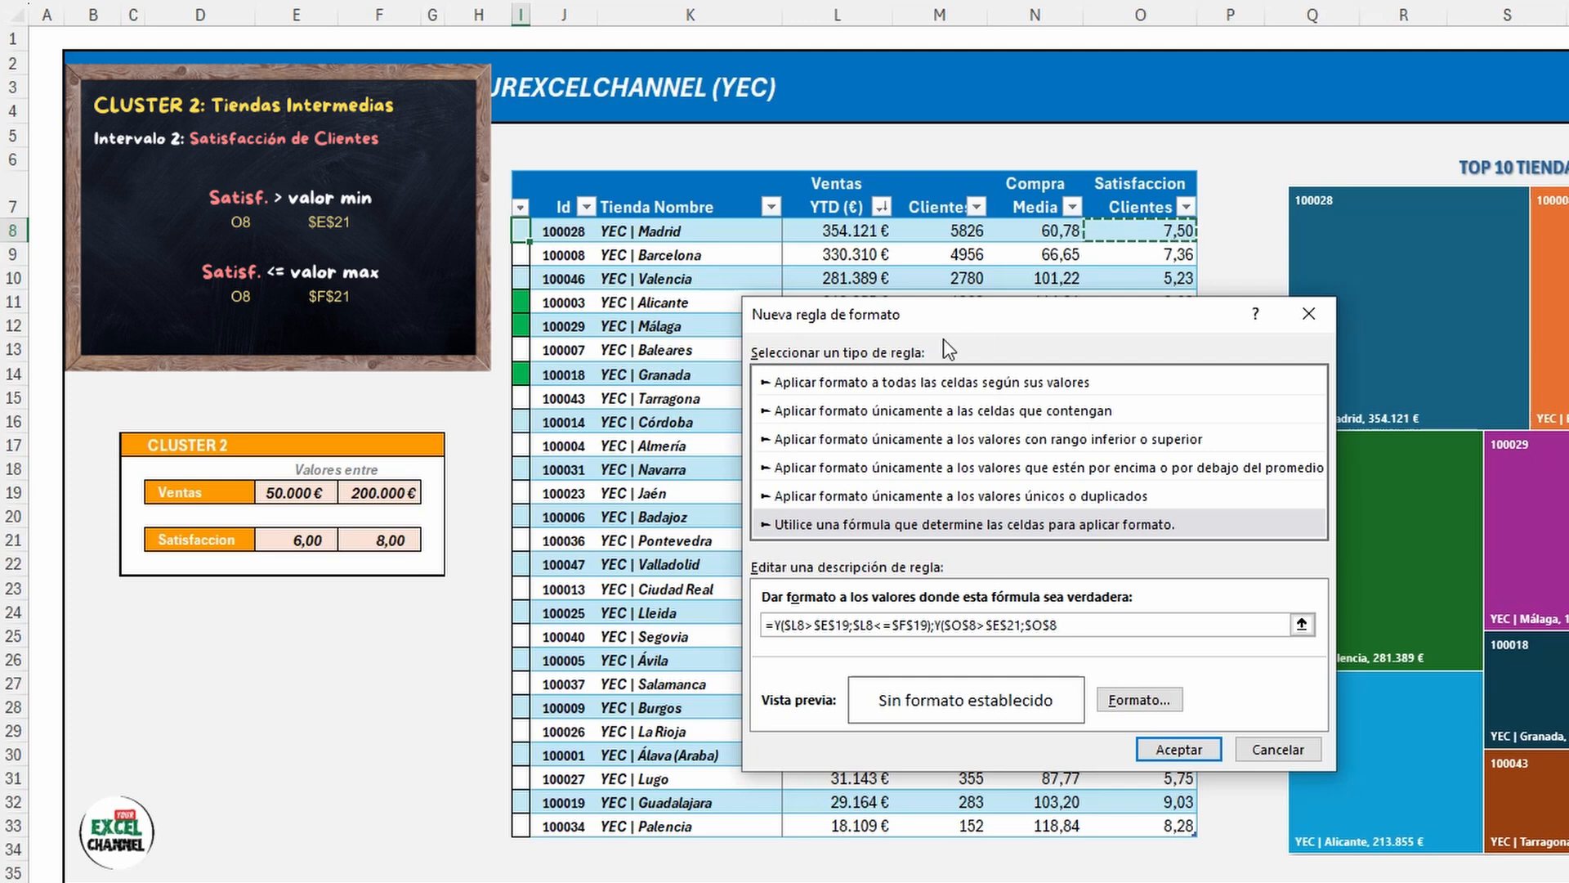
type("<=")
left_click(390, 540)
type(")")
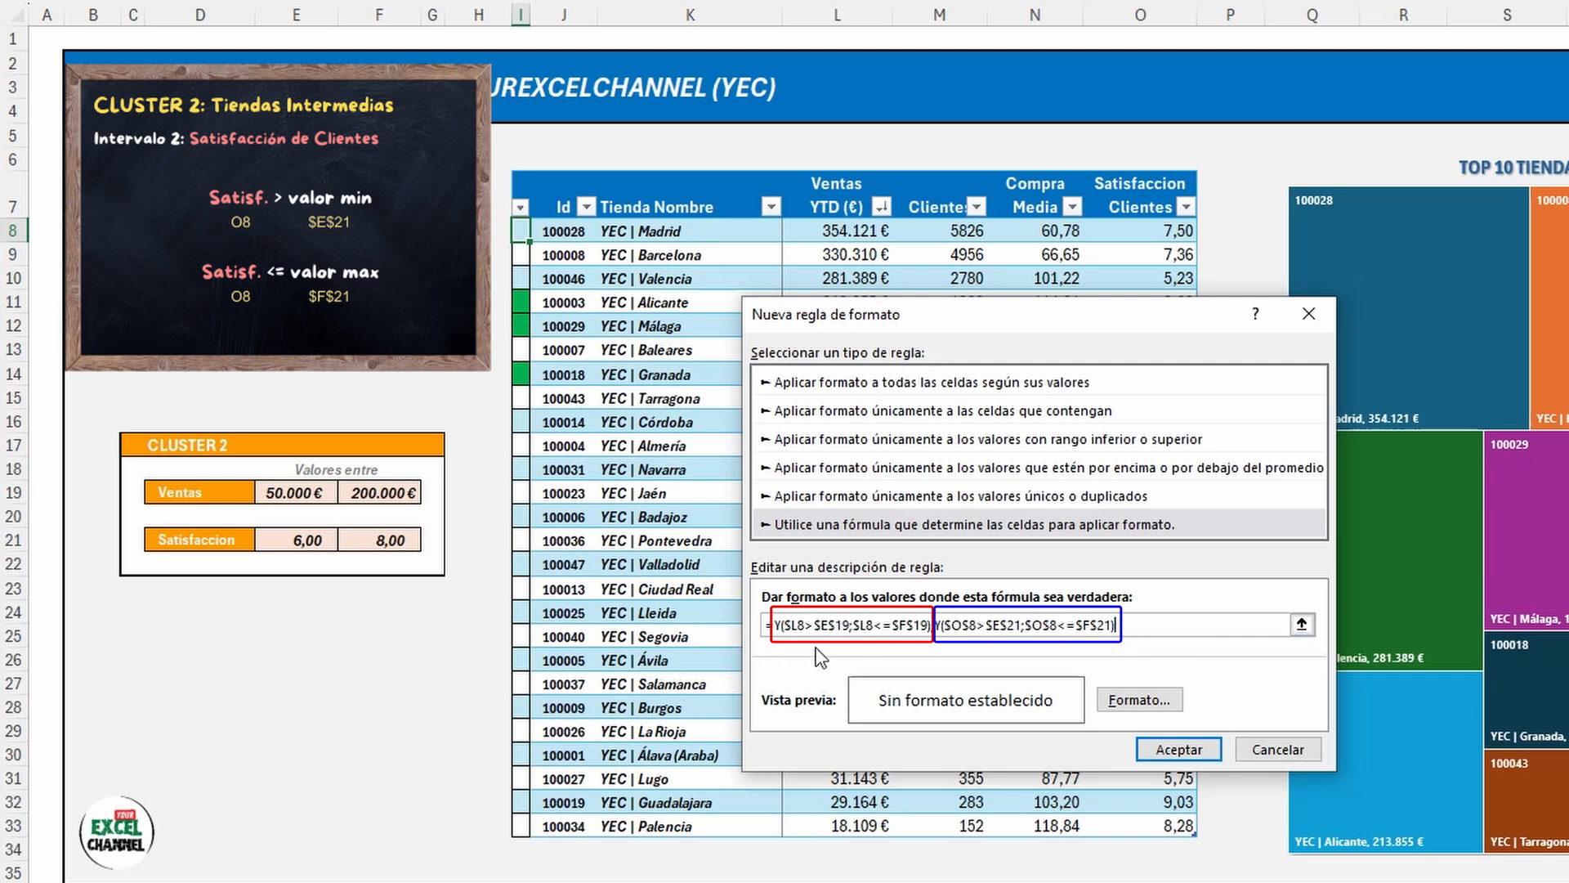
Step: Enclose both interval conditions in an outer Y function, giving =Y(Y($L8>$E$19;$L8<=$F$19);Y($O$8>$E$21;$O$8<=$F$21))
left_click(776, 626)
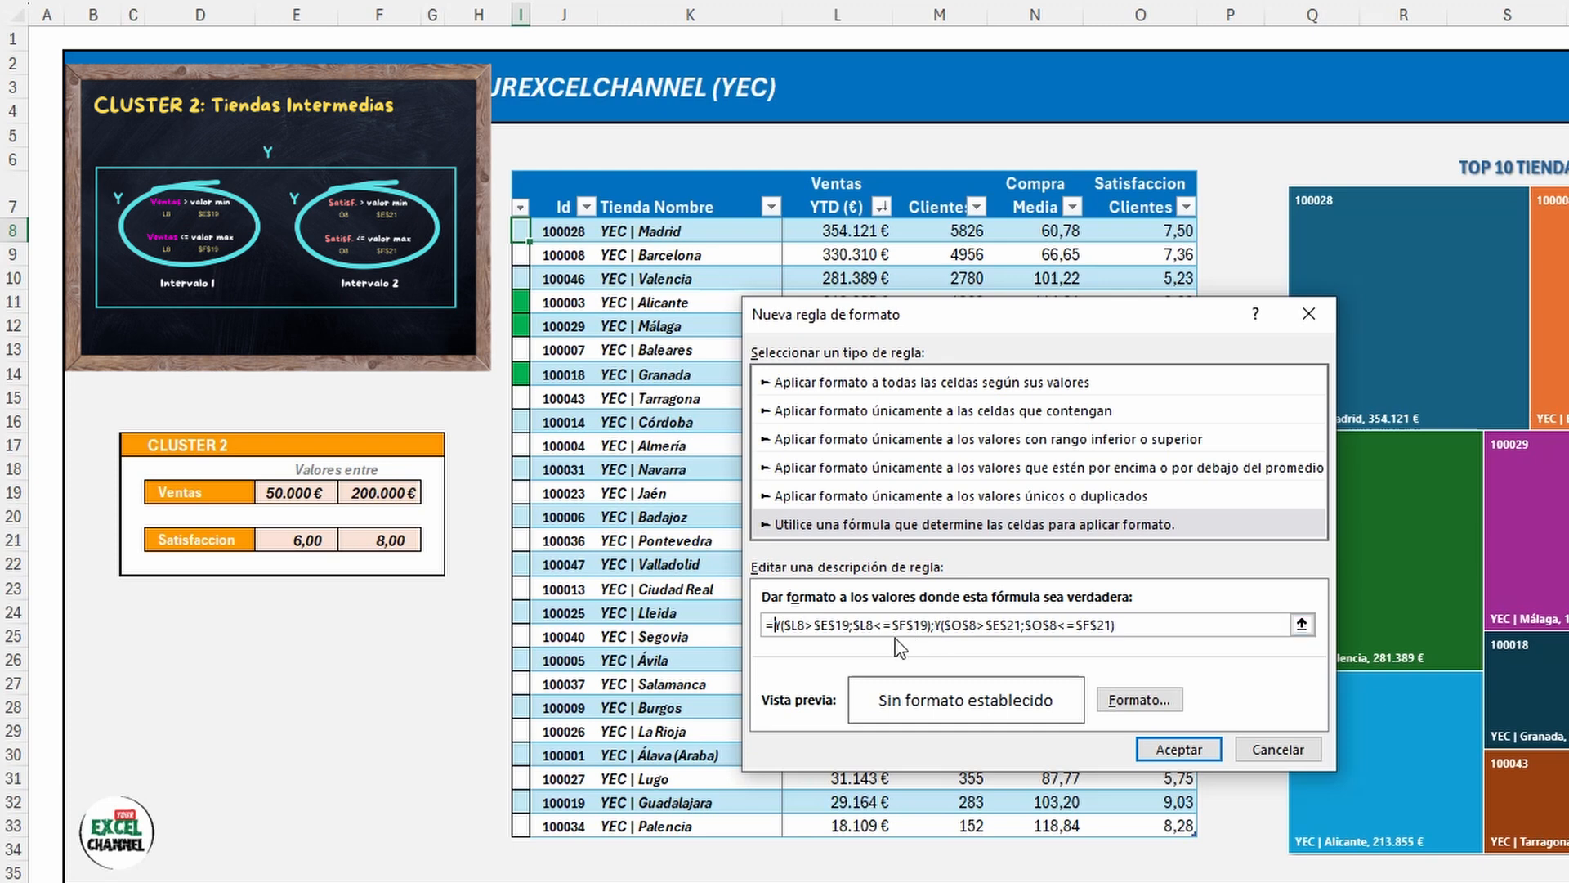
type("Y")
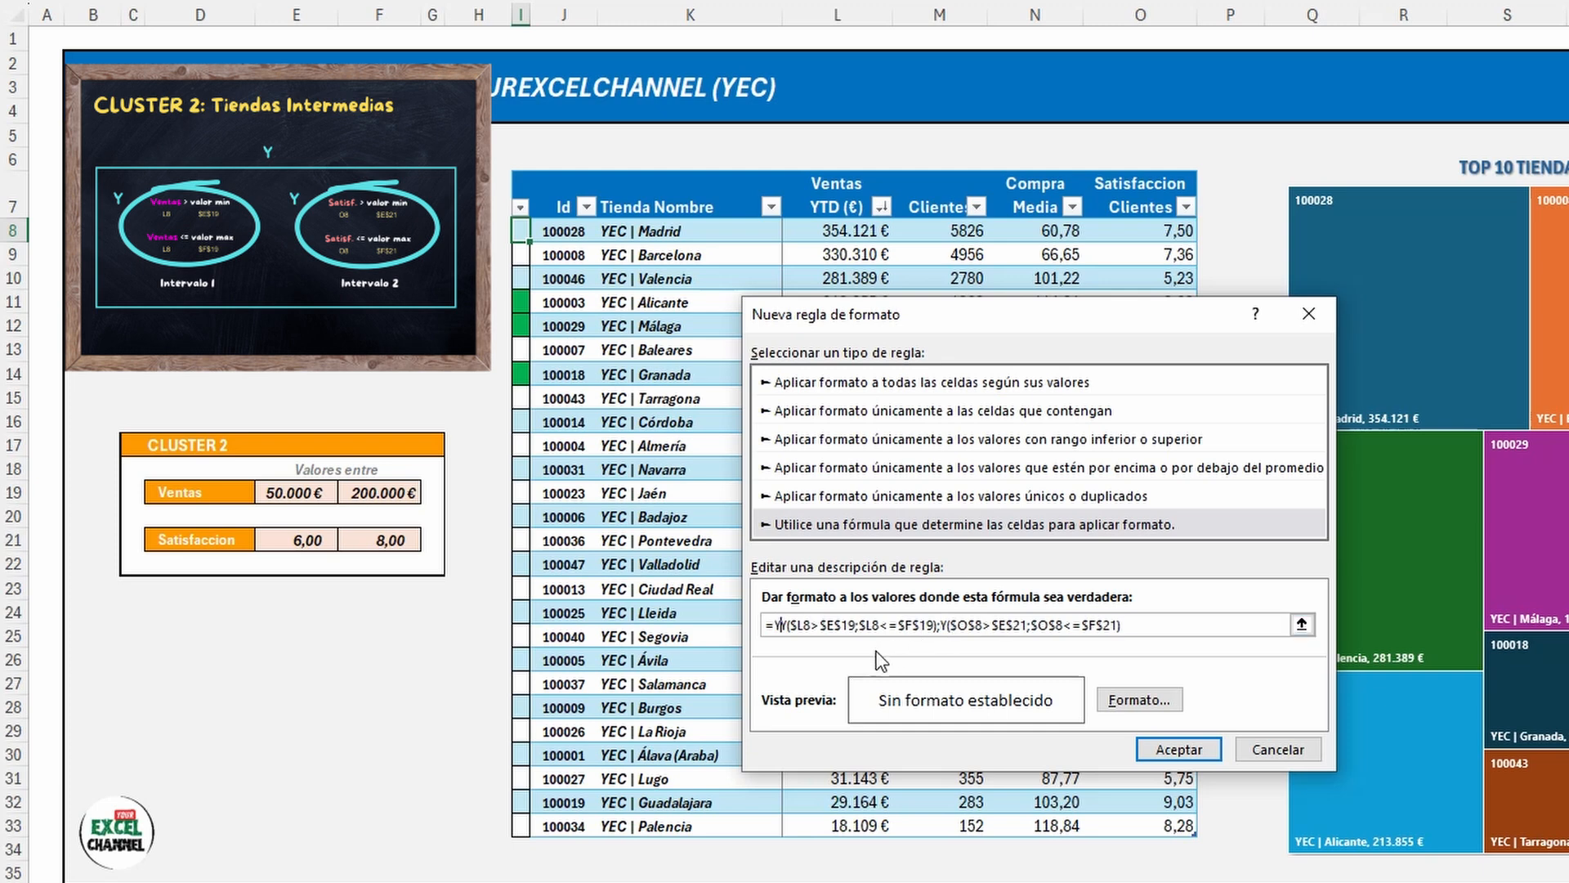
type("(")
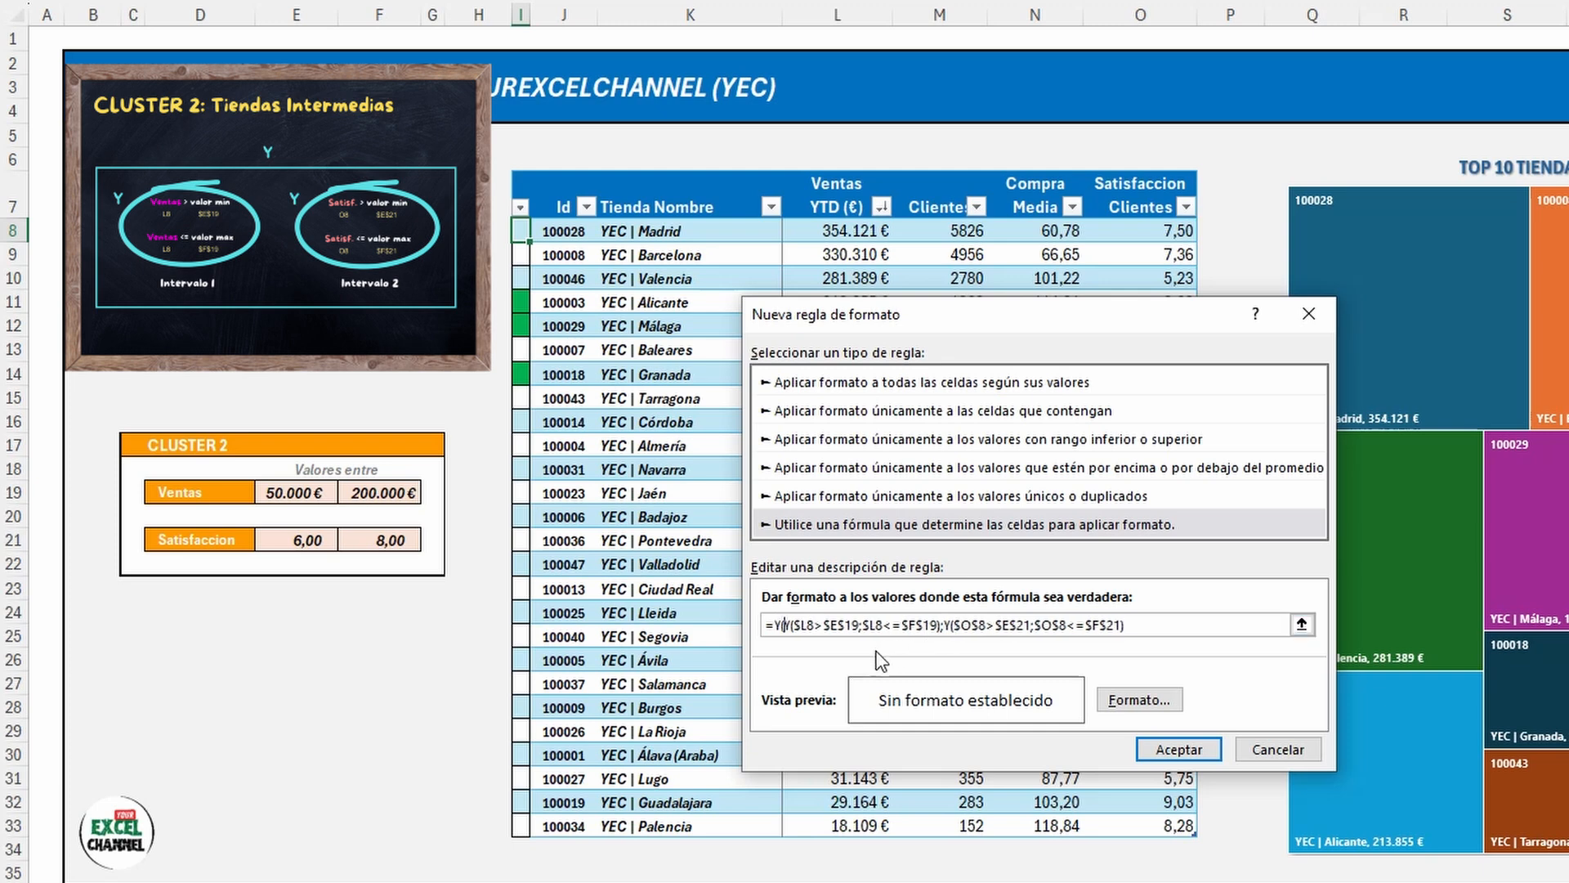
left_click(1156, 628)
type(")")
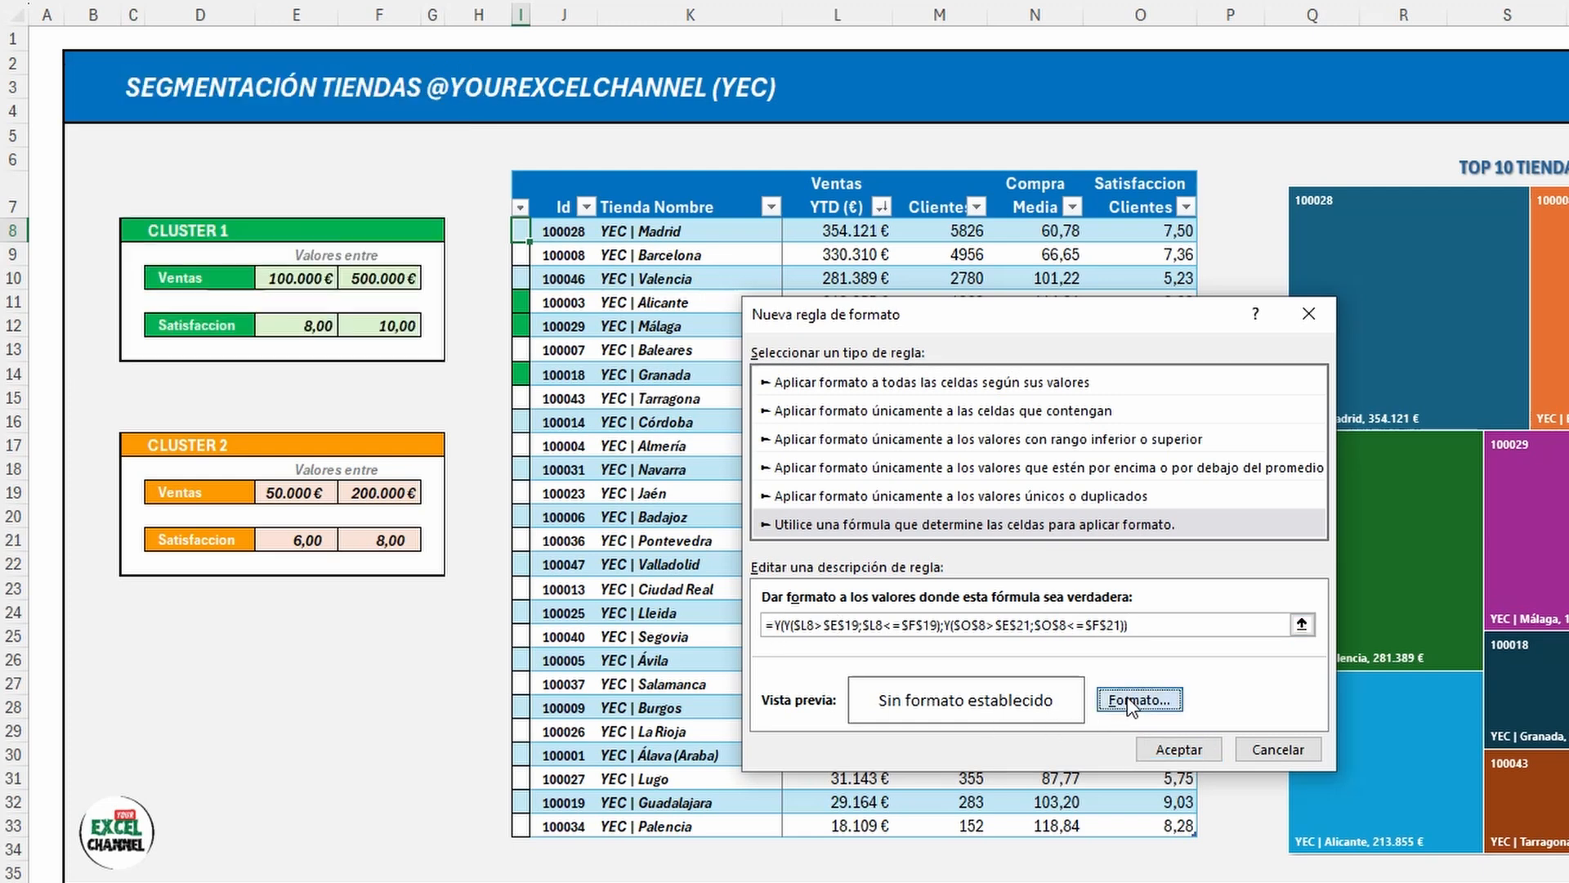
Step: Give the Cluster 2 rule the standard orange-yellow background fill and save the rule
left_click(1127, 700)
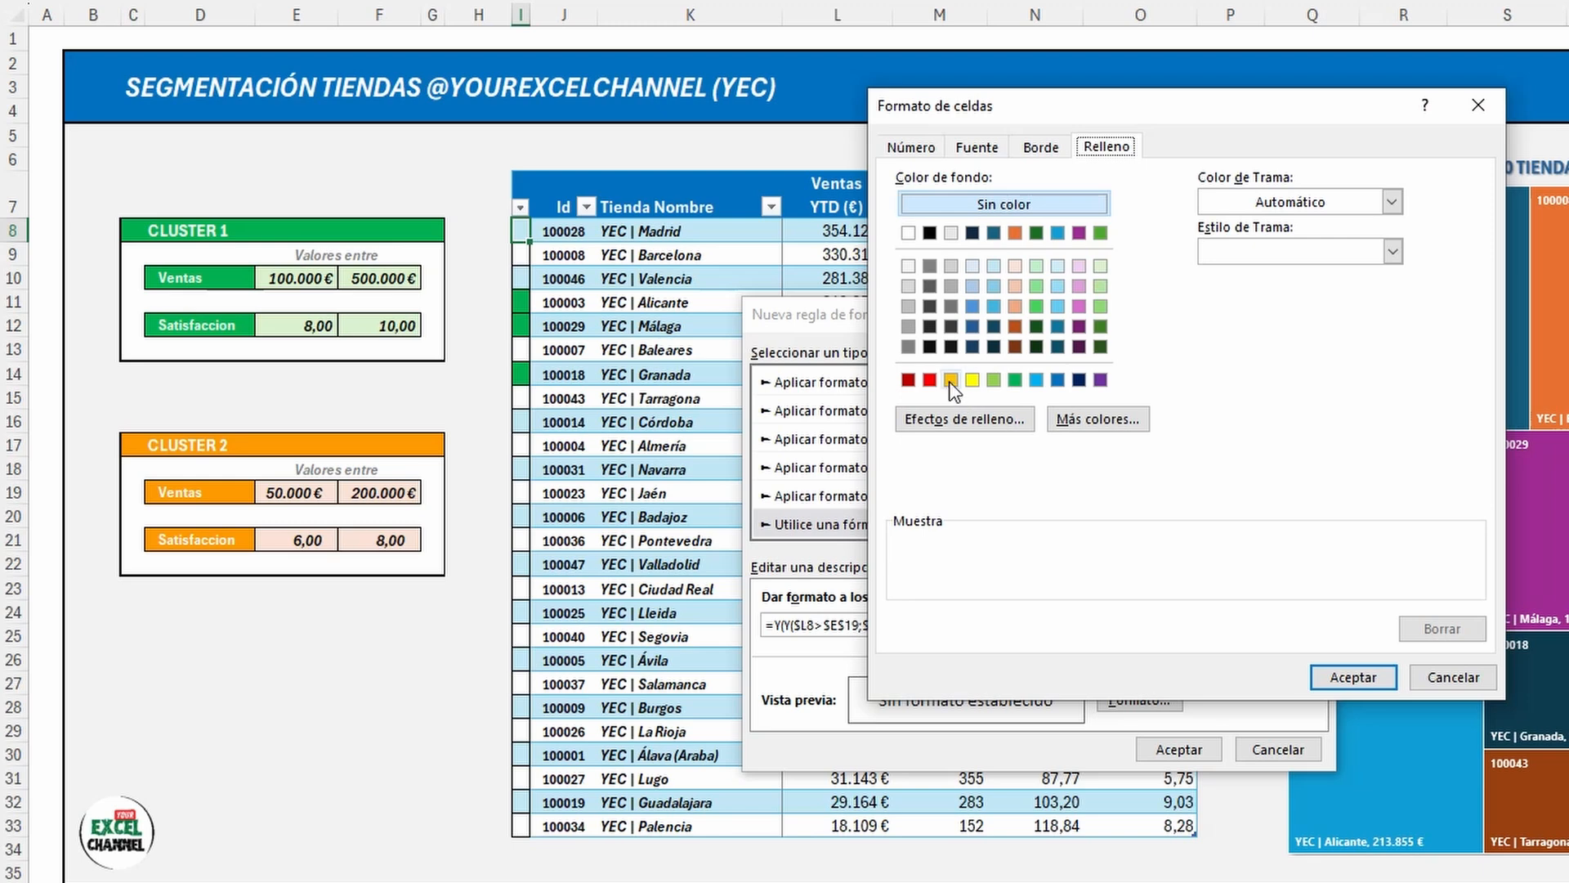
left_click(951, 380)
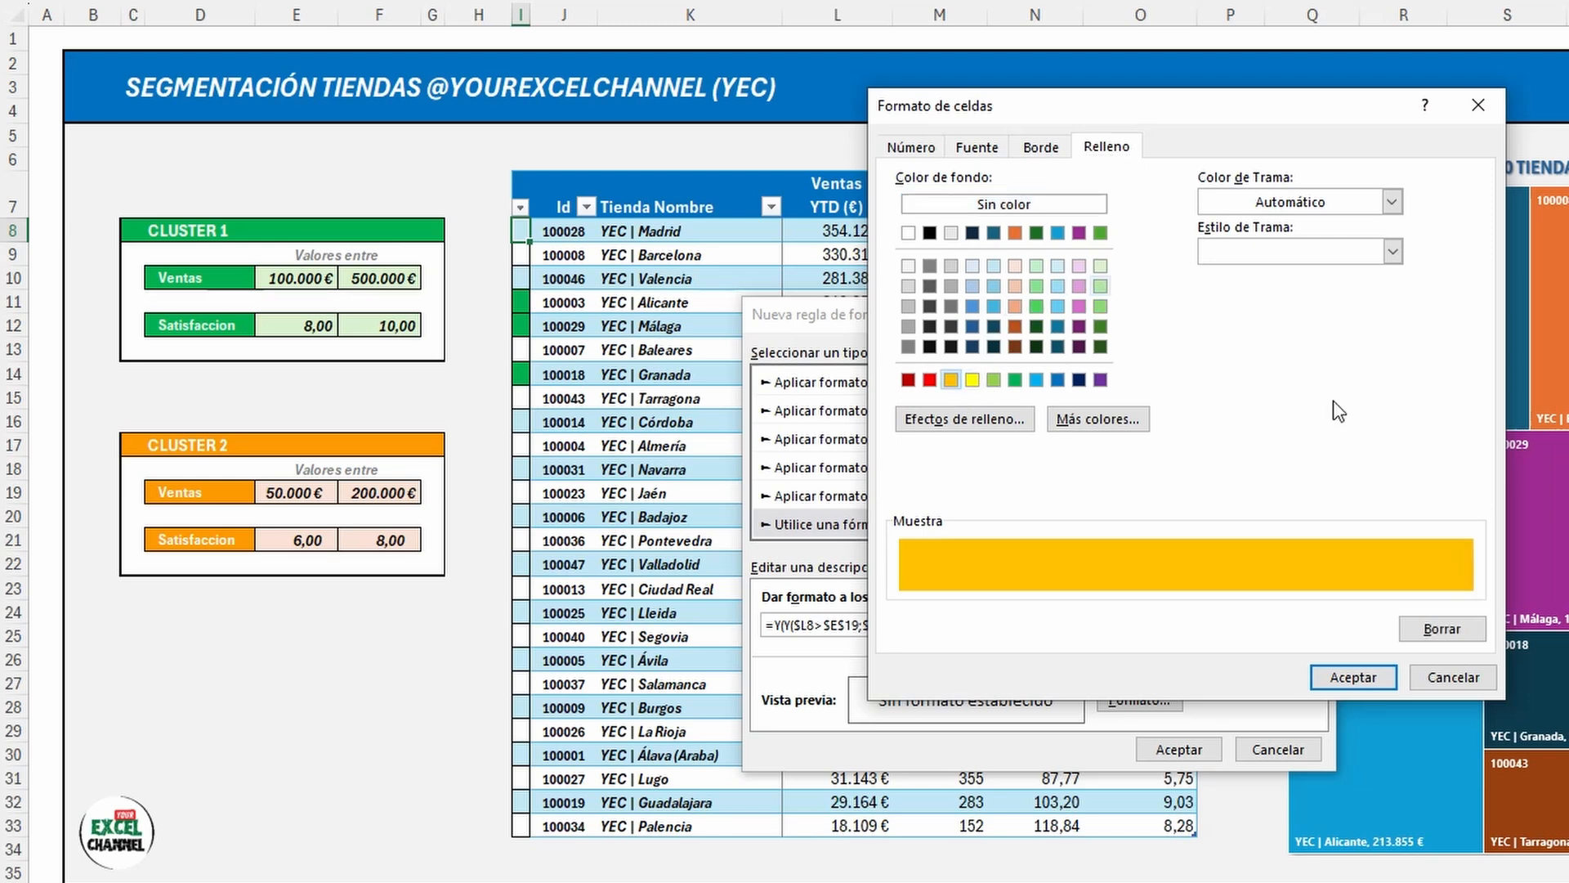
left_click(1353, 677)
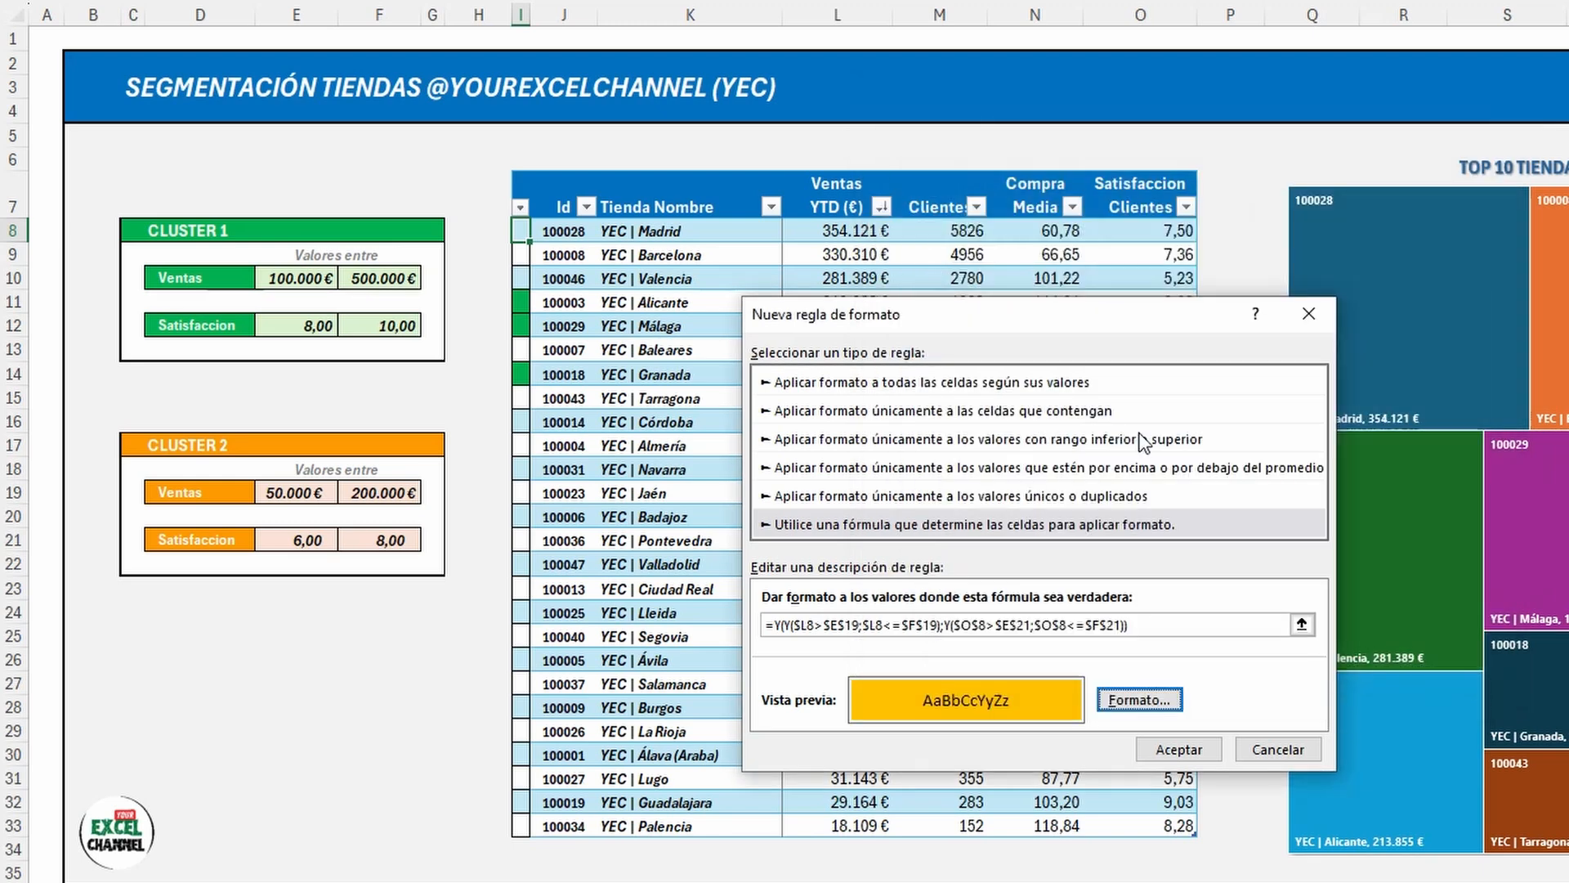
left_click(1179, 750)
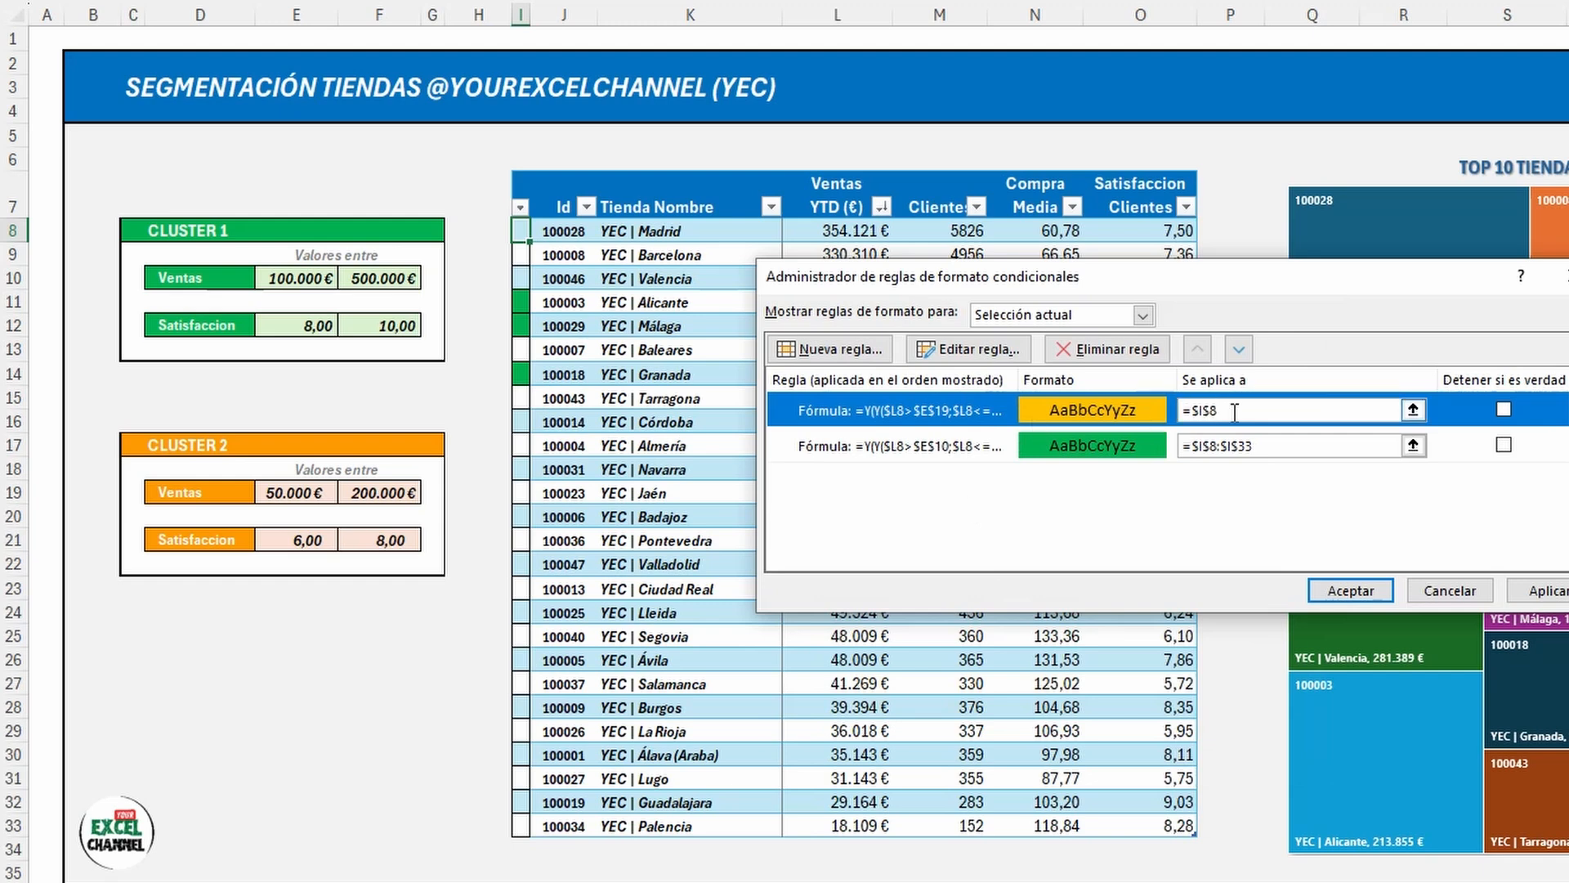
Step: Set the range the orange-yellow rule applies to as $I$8:$I$33
left_click(1414, 409)
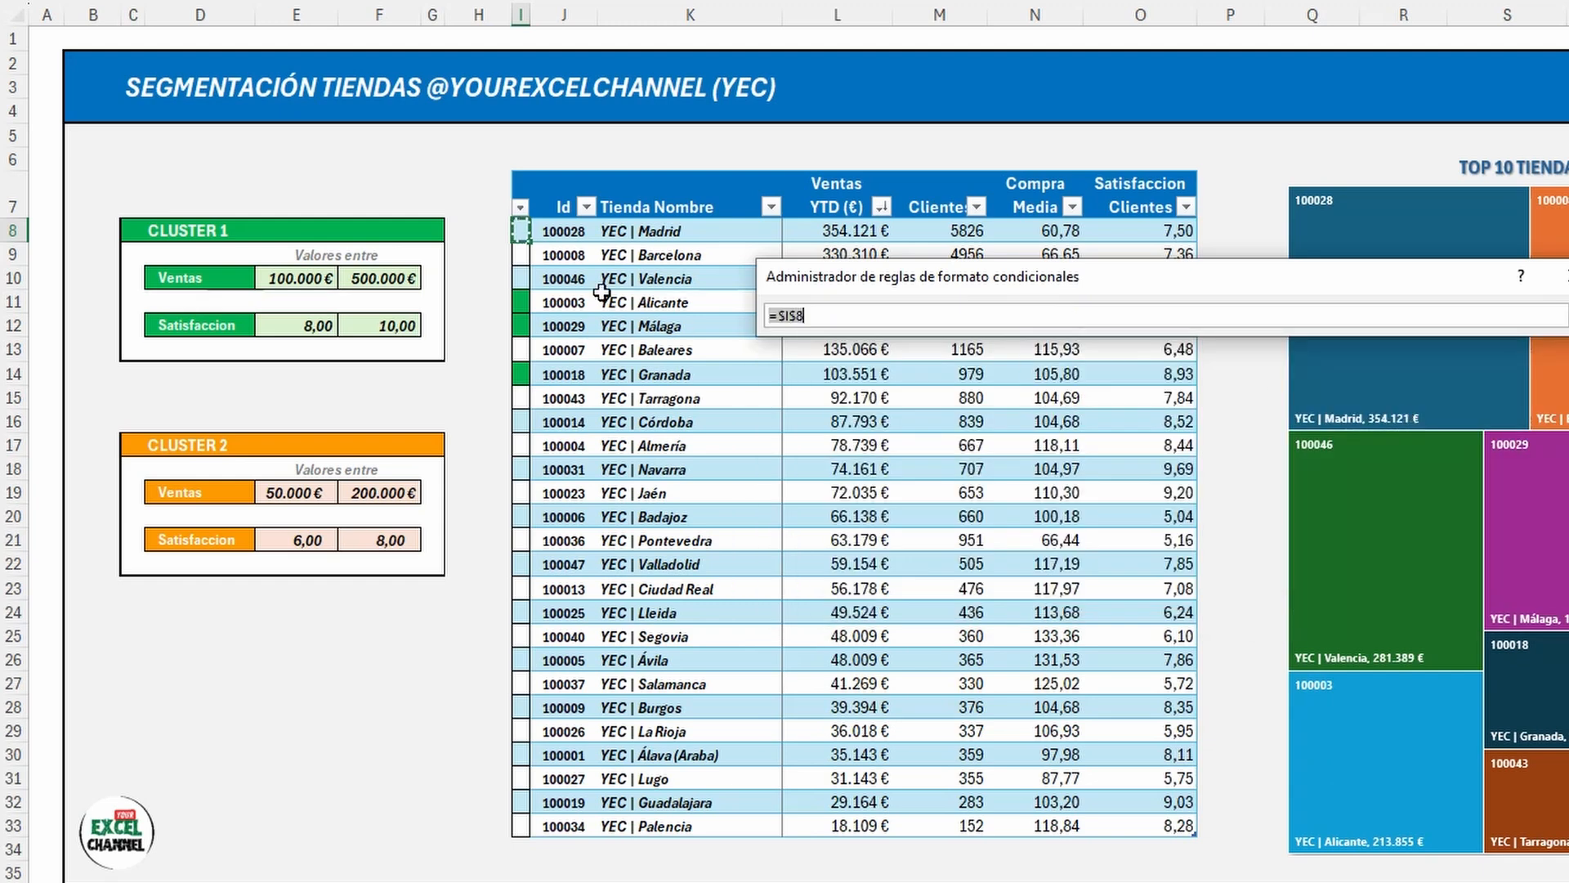
left_click_drag(521, 232, 524, 825)
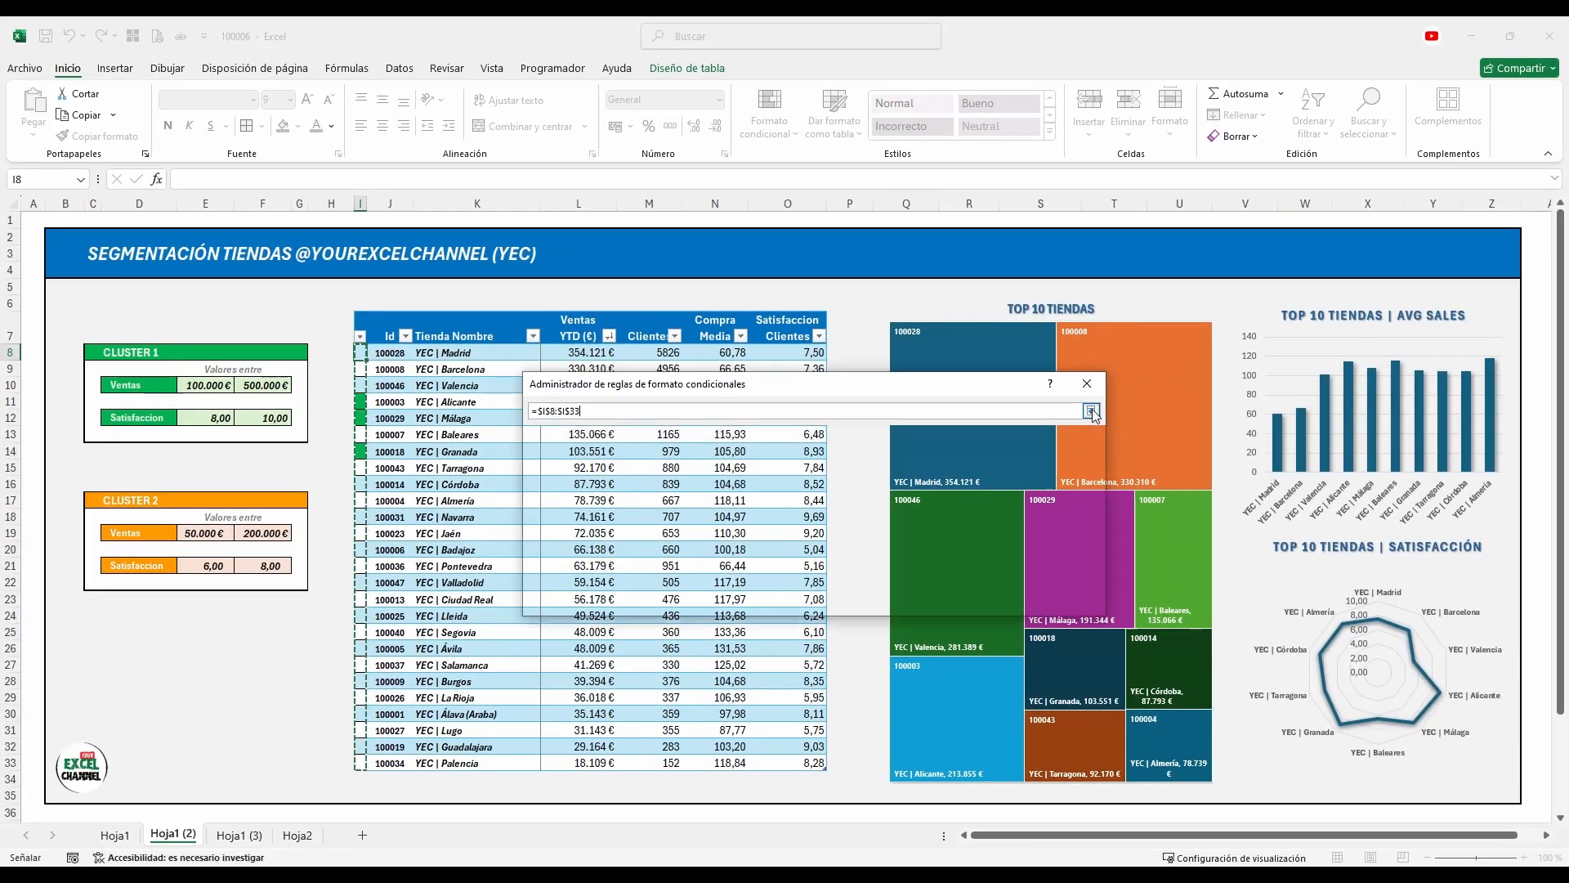
left_click(1092, 411)
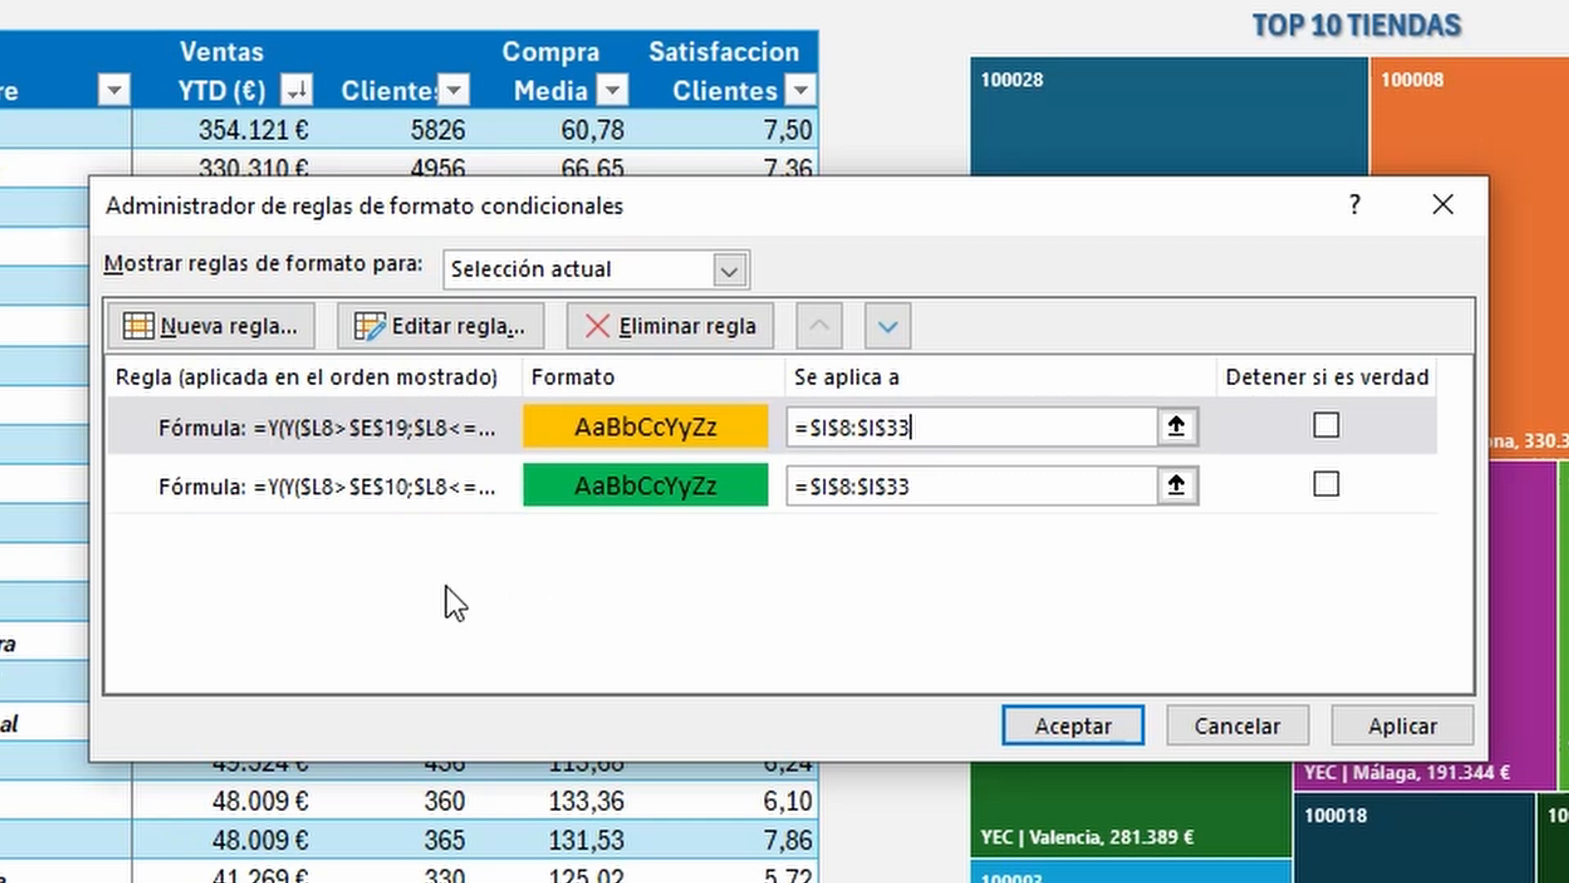
Step: Move the green Cluster 1 rule above the orange-yellow rule, apply the rules and close the rules manager
left_click(143, 487)
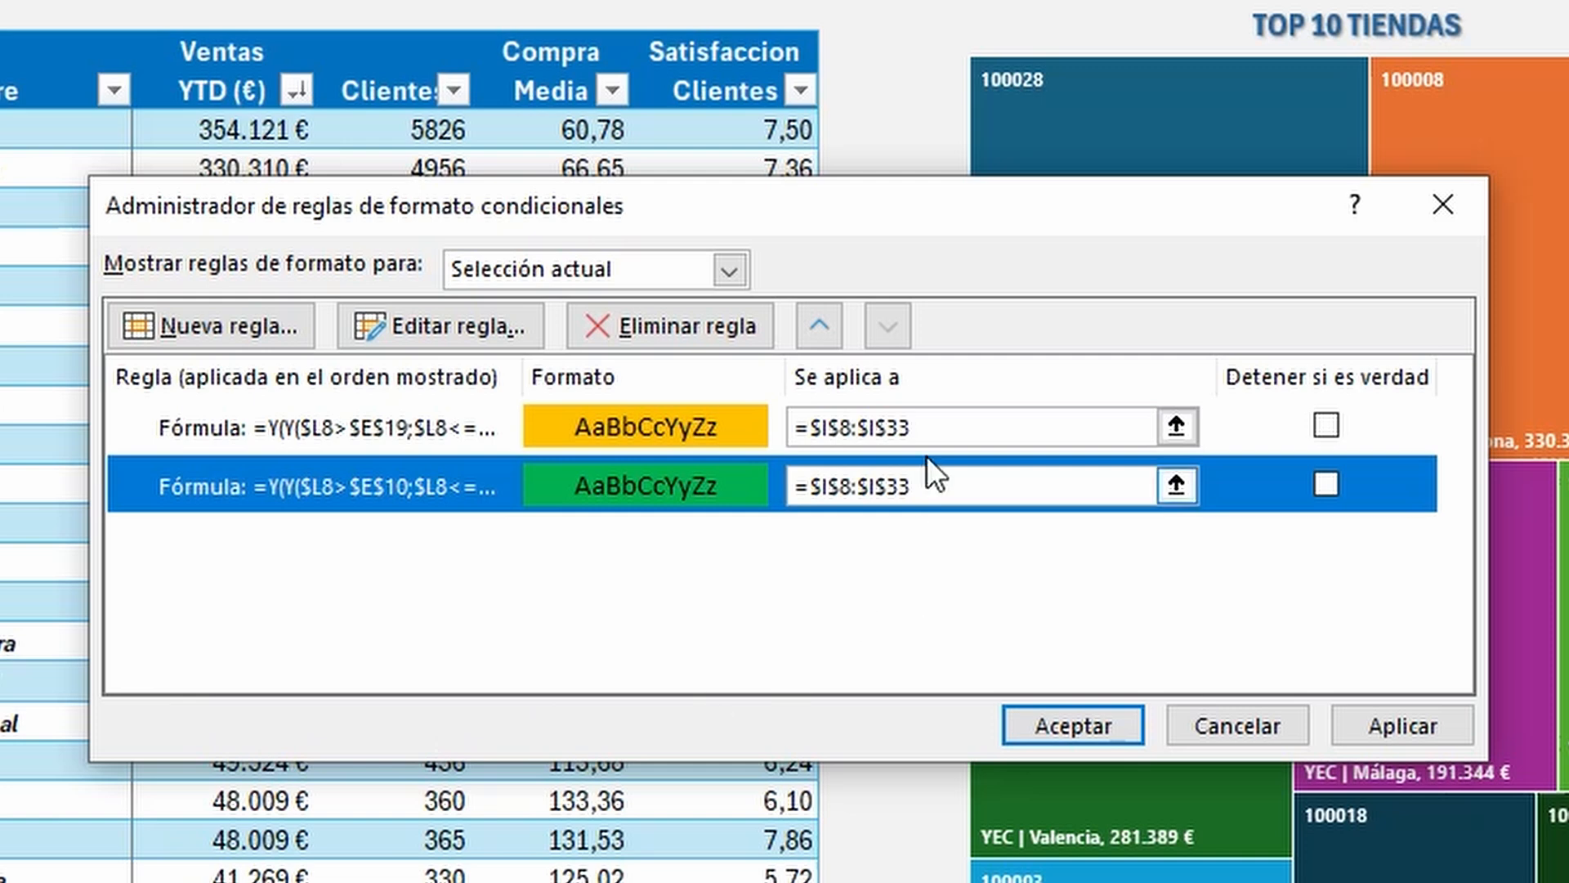
left_click(822, 331)
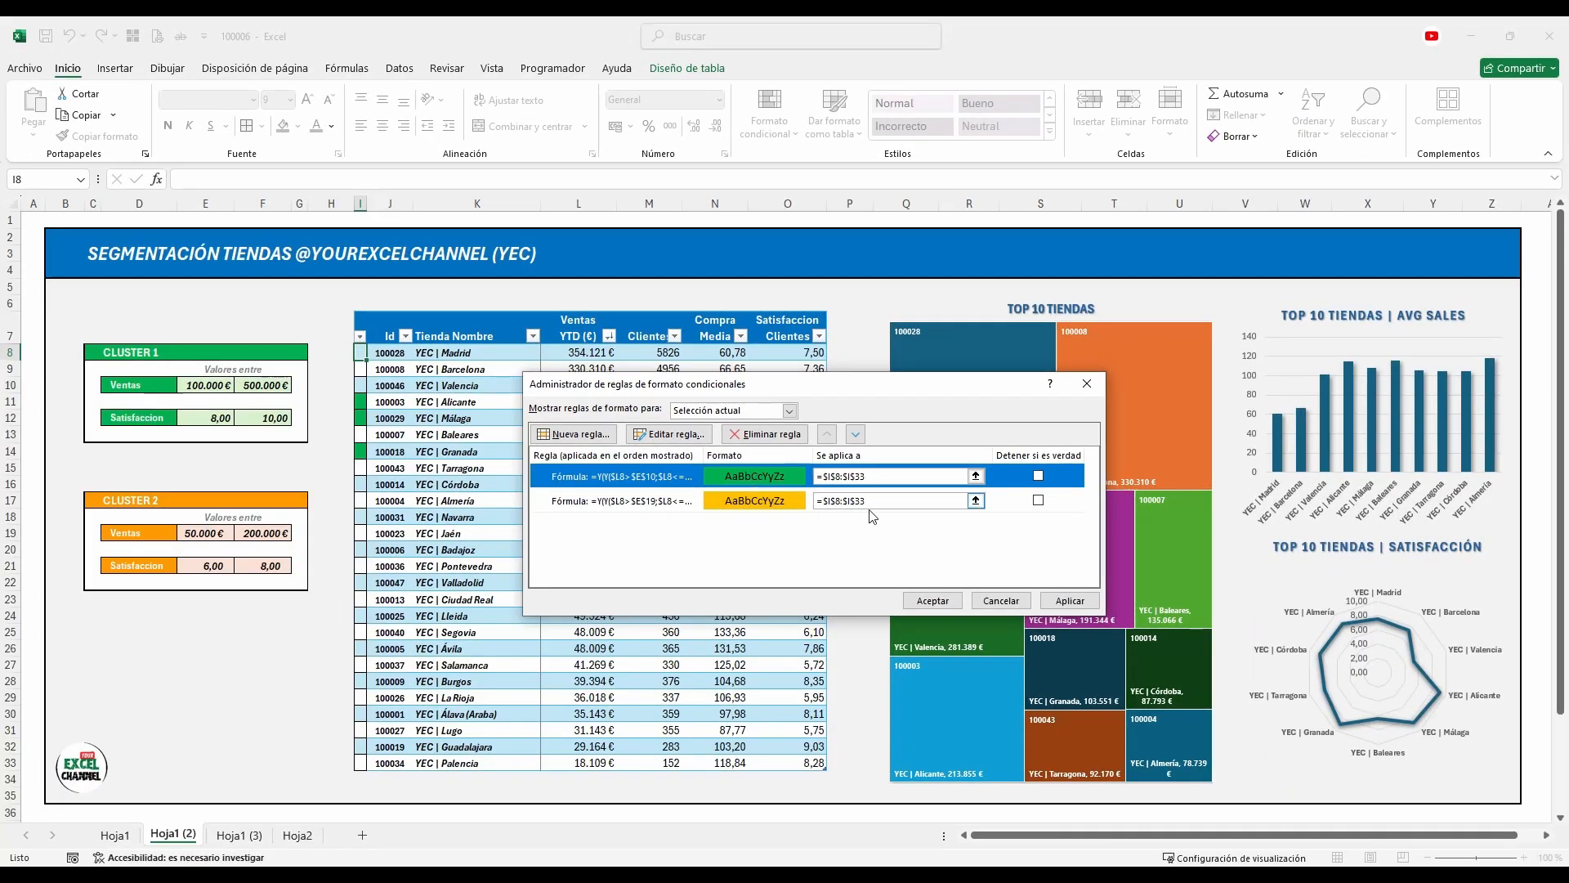
left_click(1058, 605)
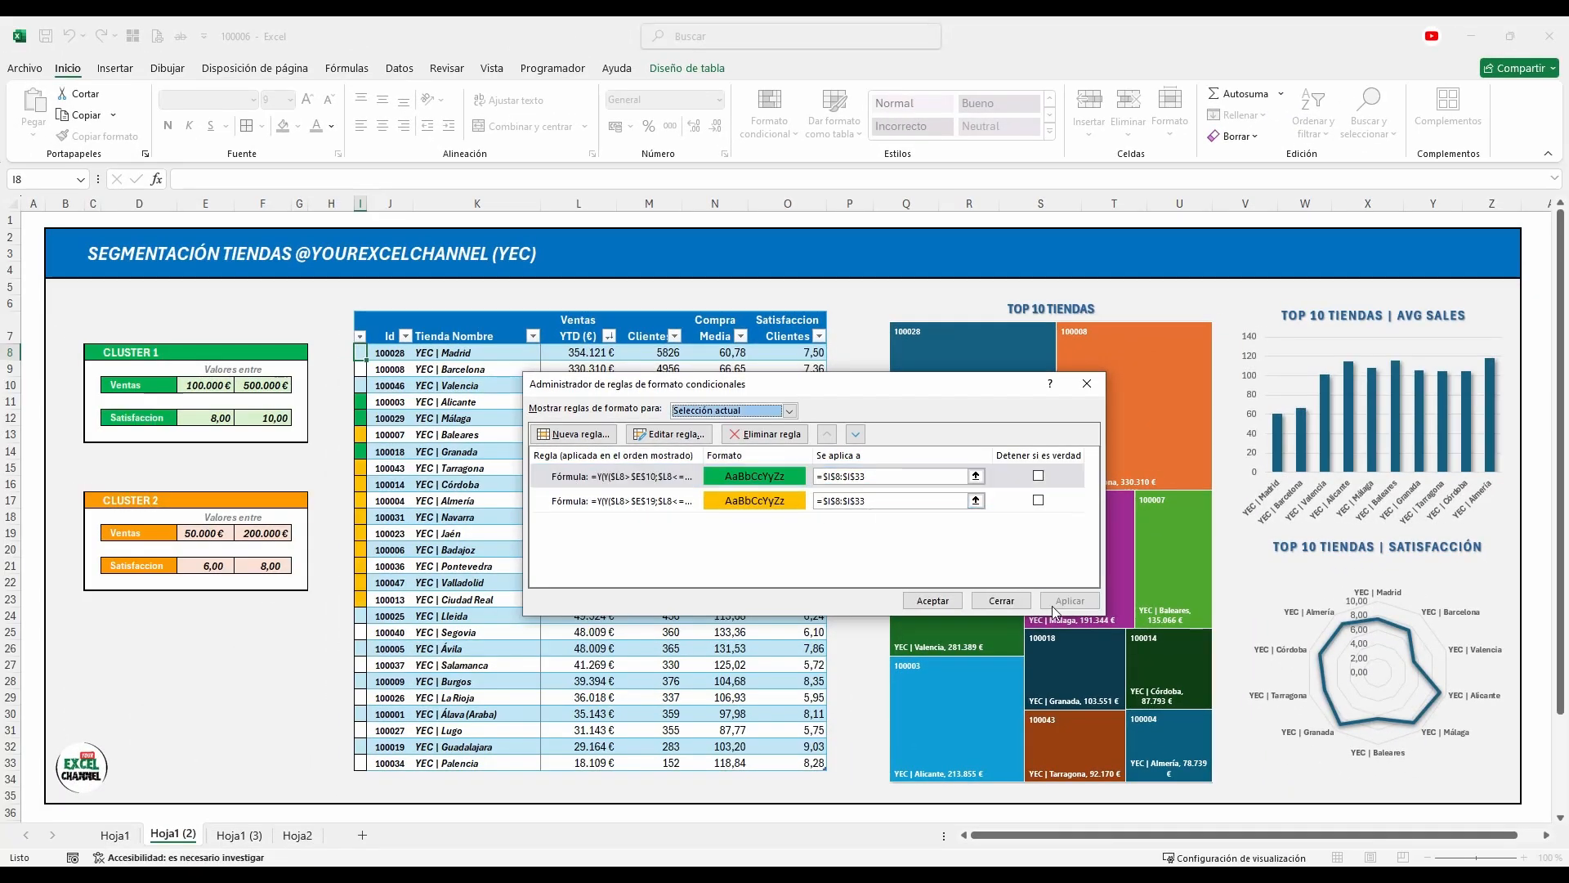
left_click(932, 600)
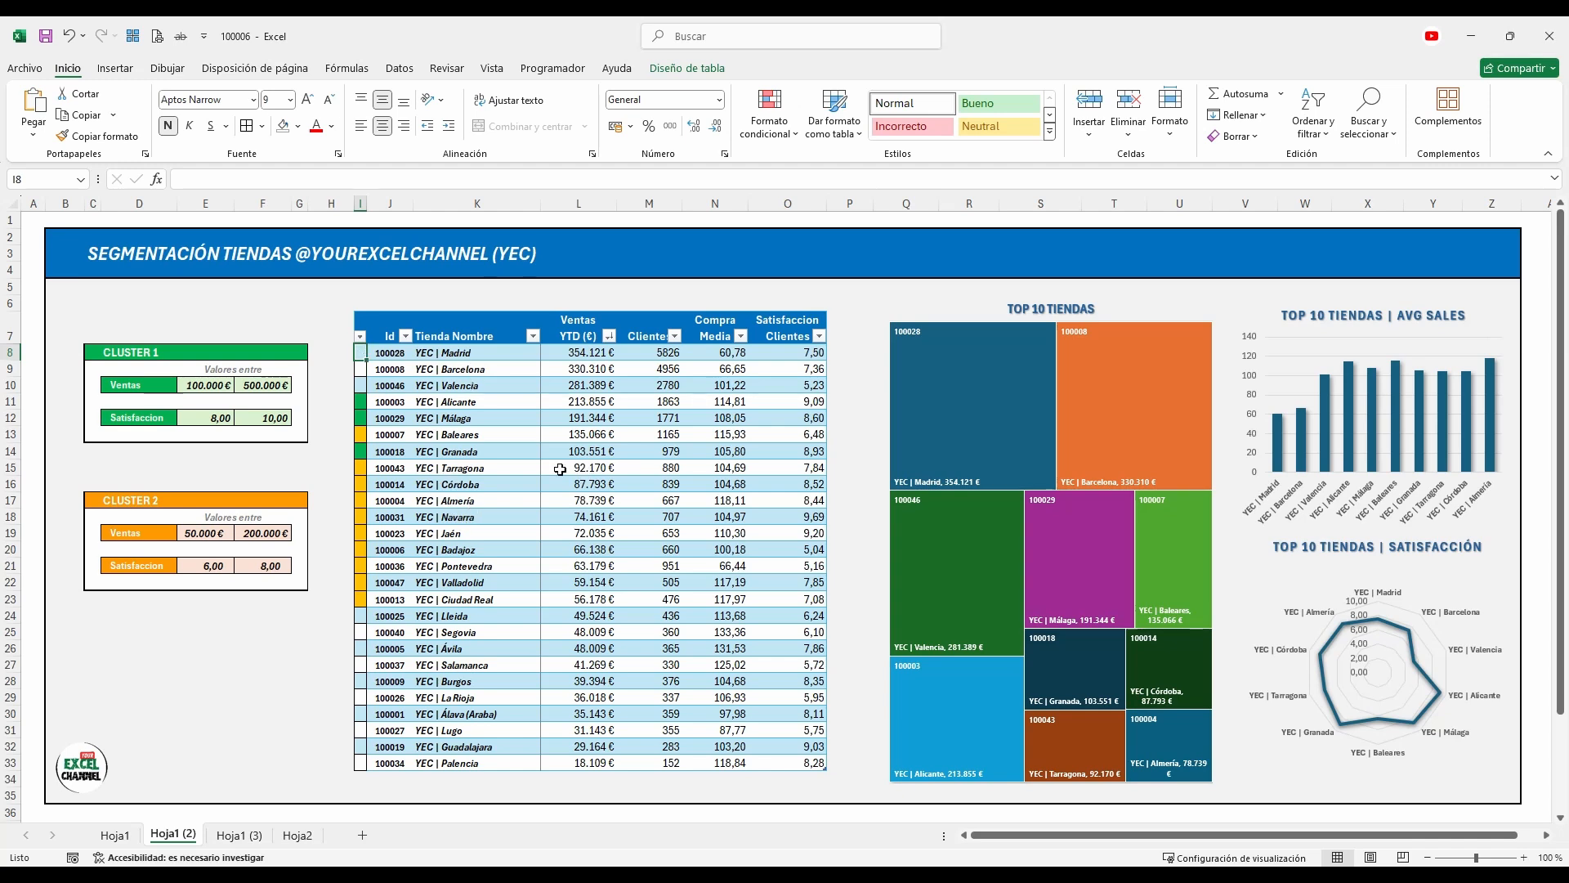
Step: Set the upper sales limit of Cluster 2 to 500.000 €
left_click(266, 538)
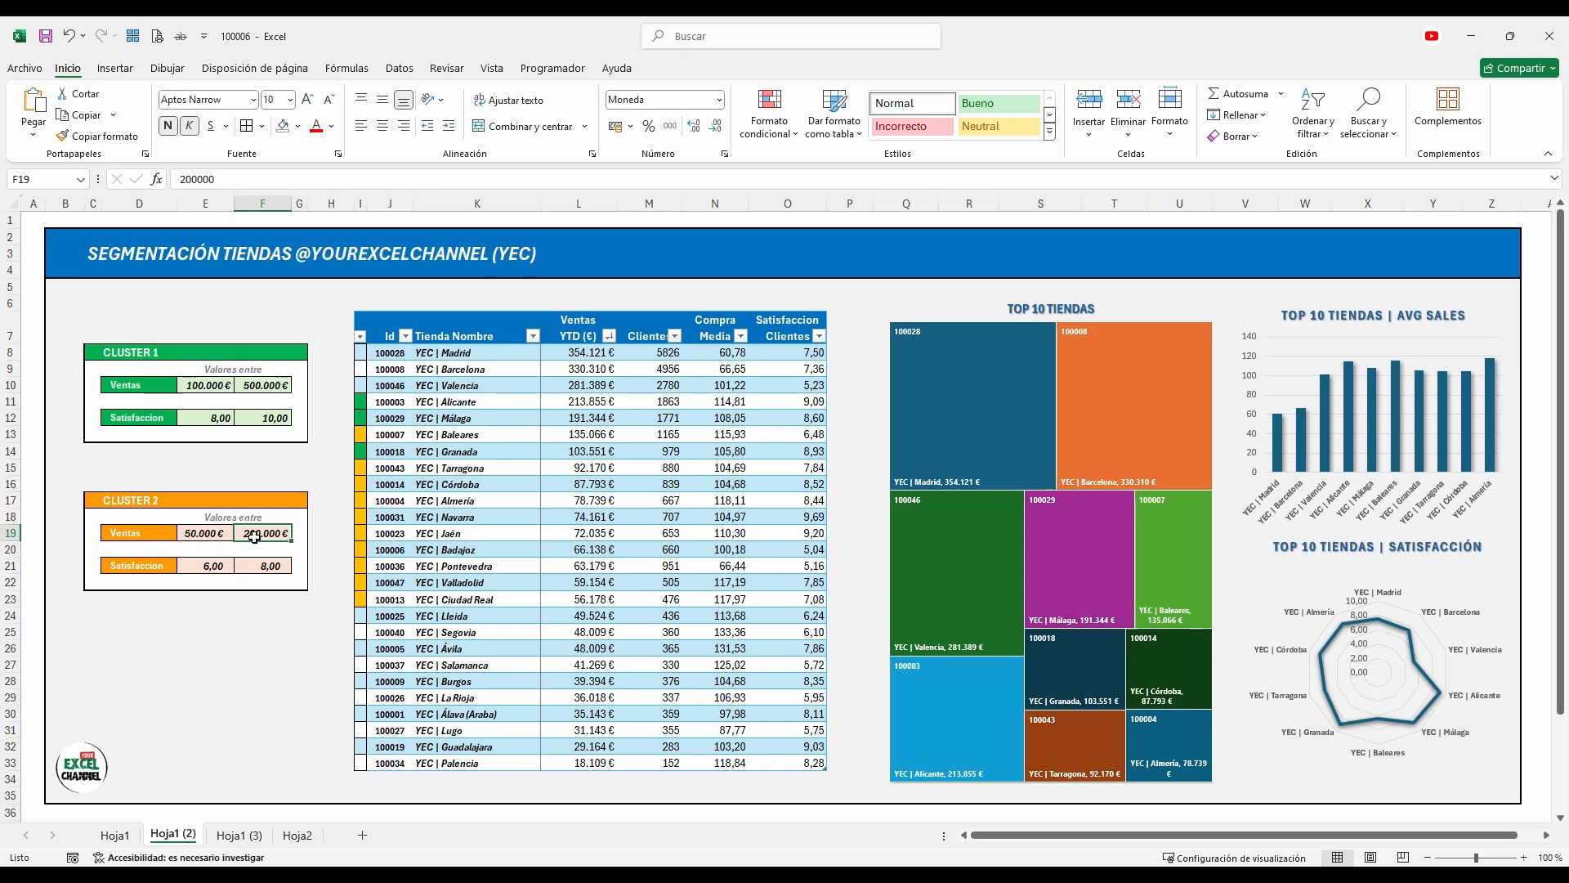
type("500.0")
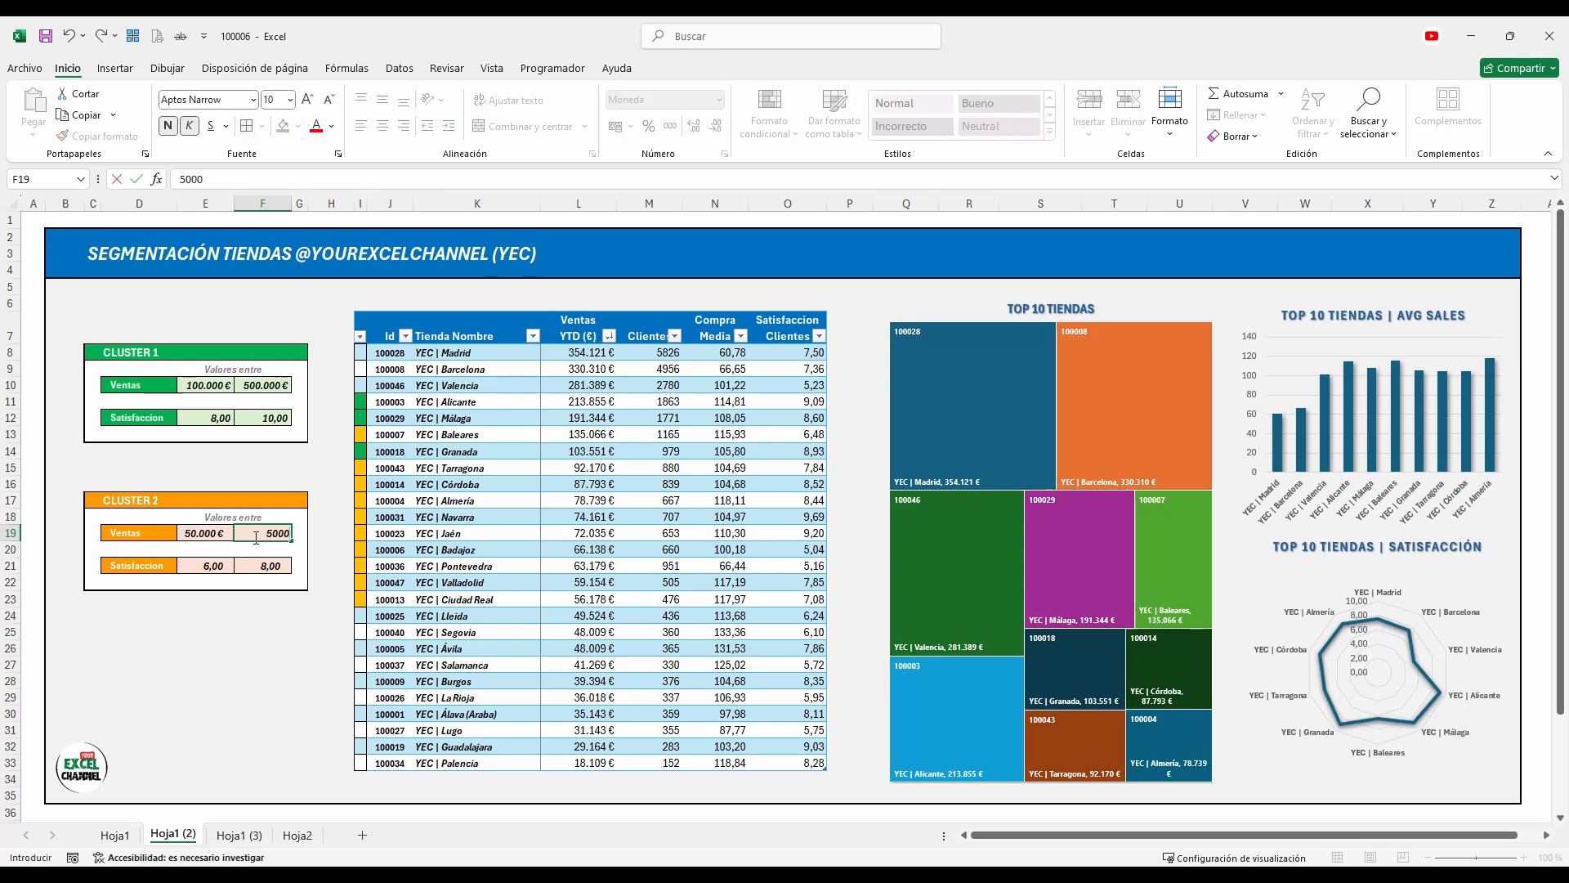
type("00")
left_click(299, 466)
left_click_drag(367, 354, 360, 582)
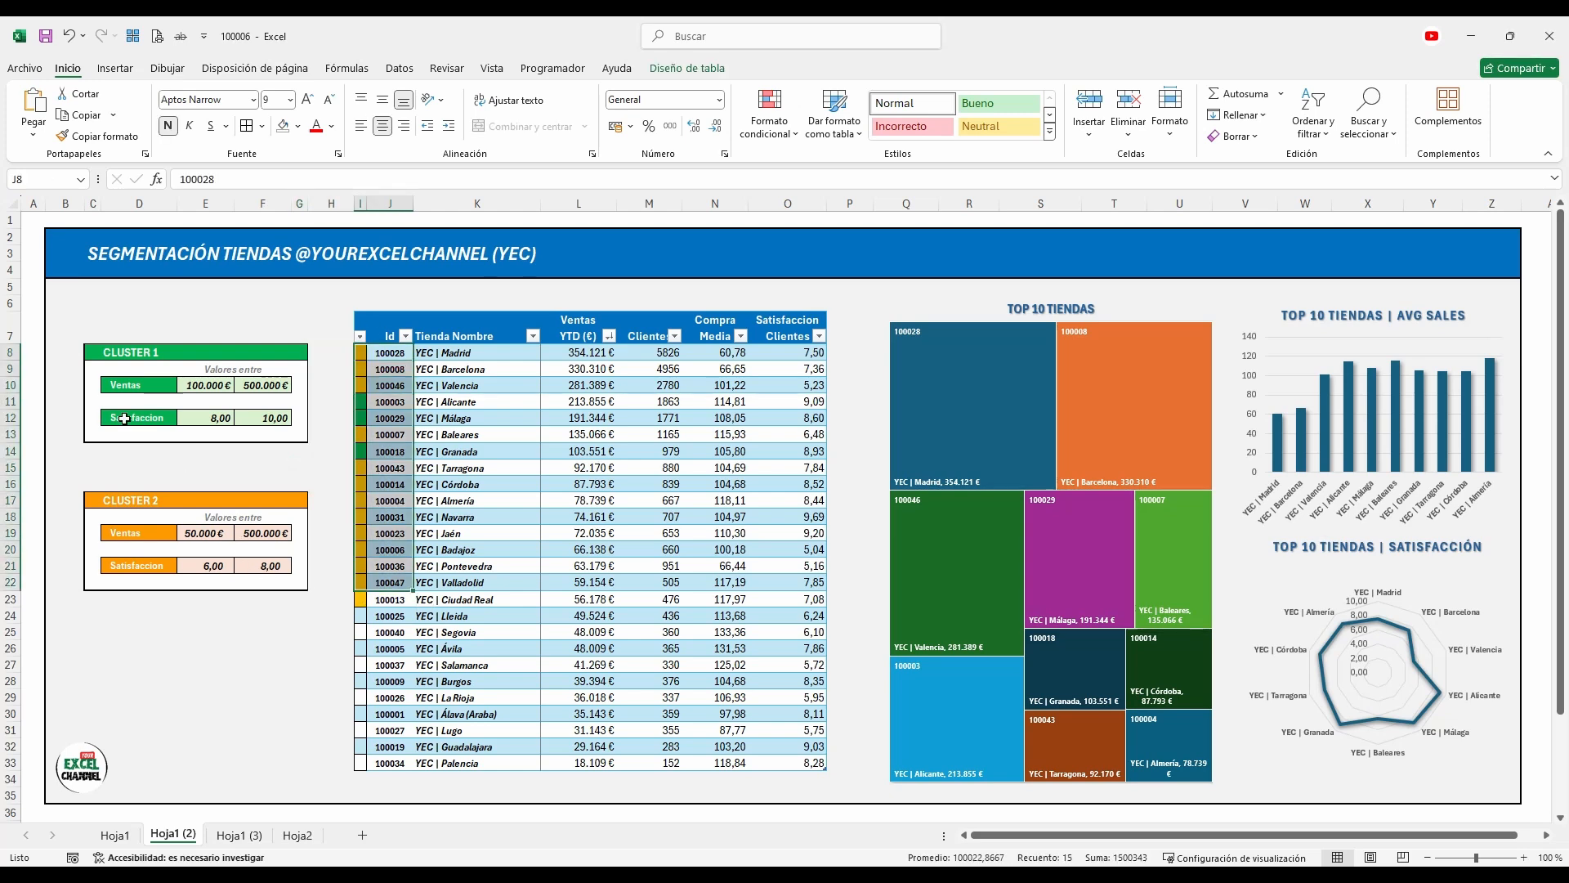
left_click(265, 421)
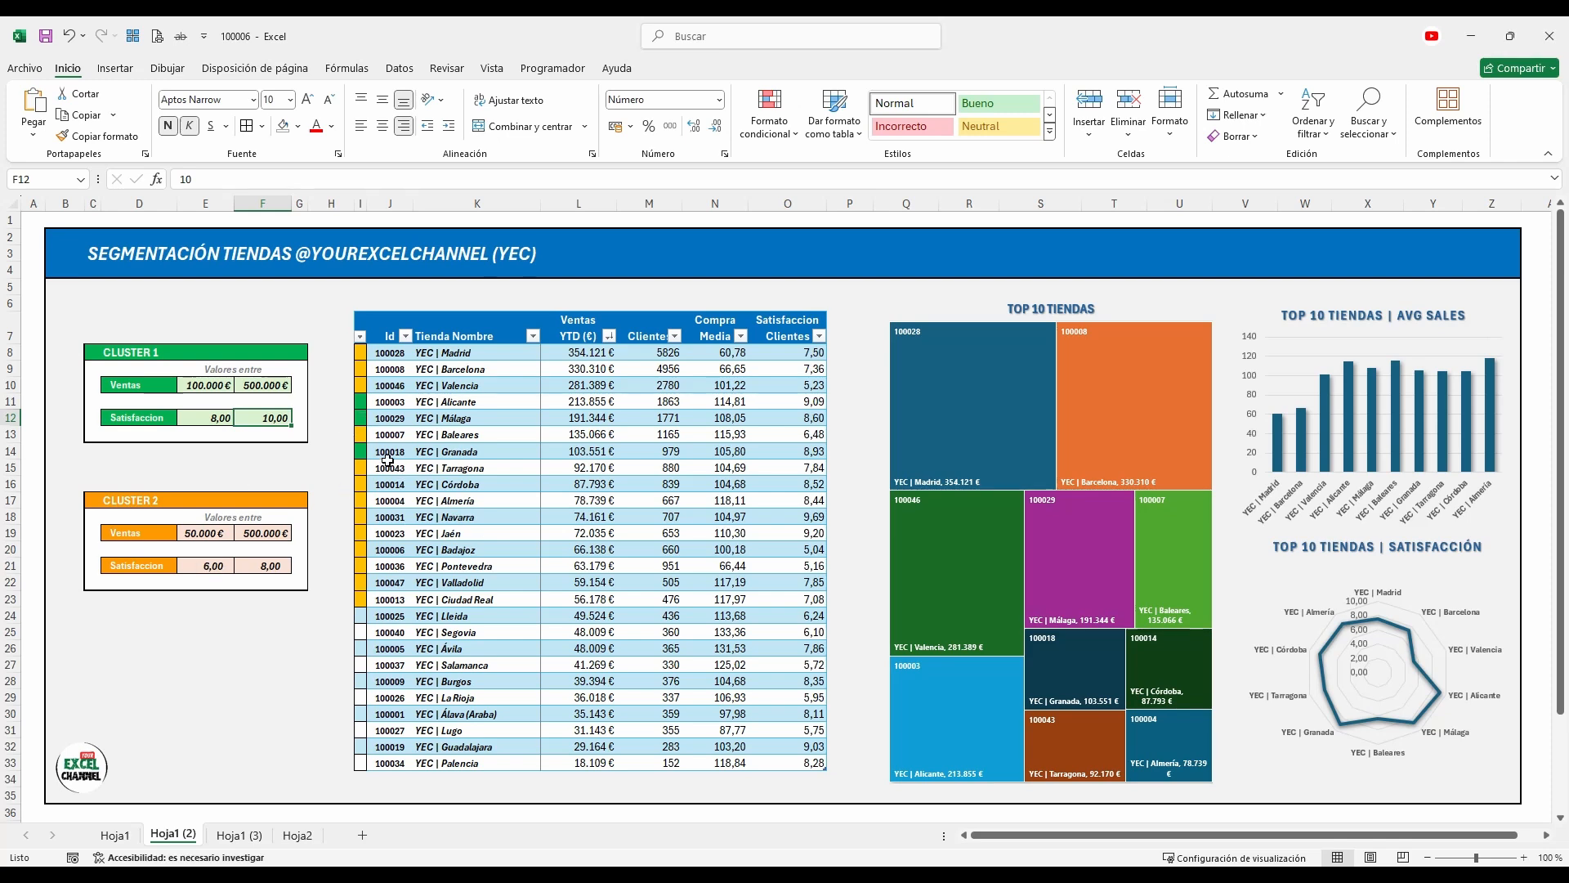
Step: Give the store table's marker cells I8:I33 a red base fill beneath the conditional formatting
left_click_drag(361, 353, 361, 764)
left_click(298, 126)
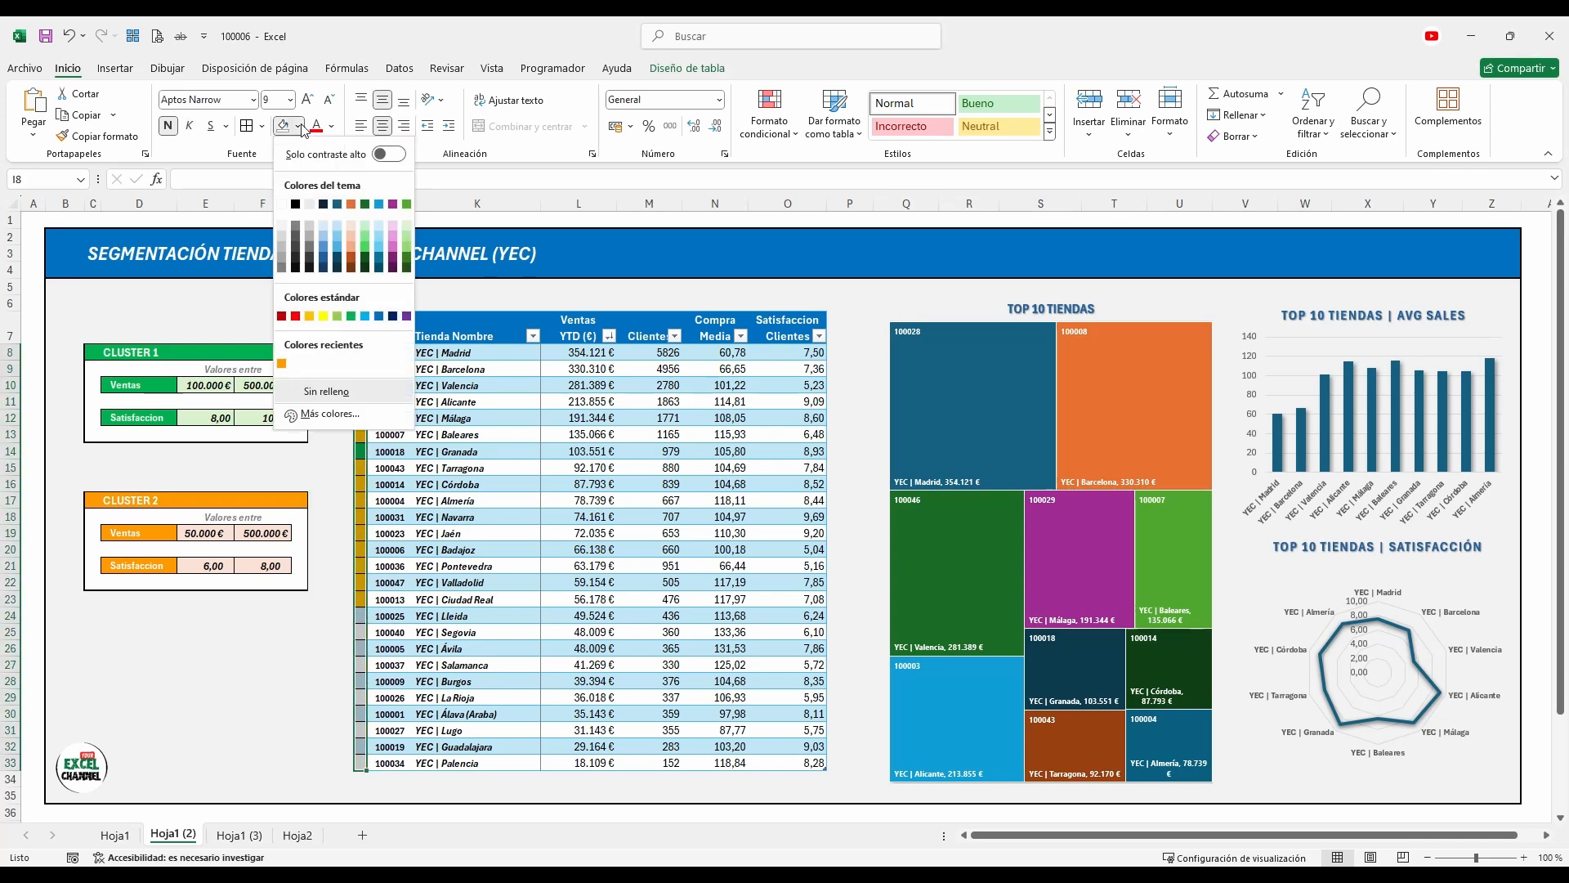
left_click(309, 237)
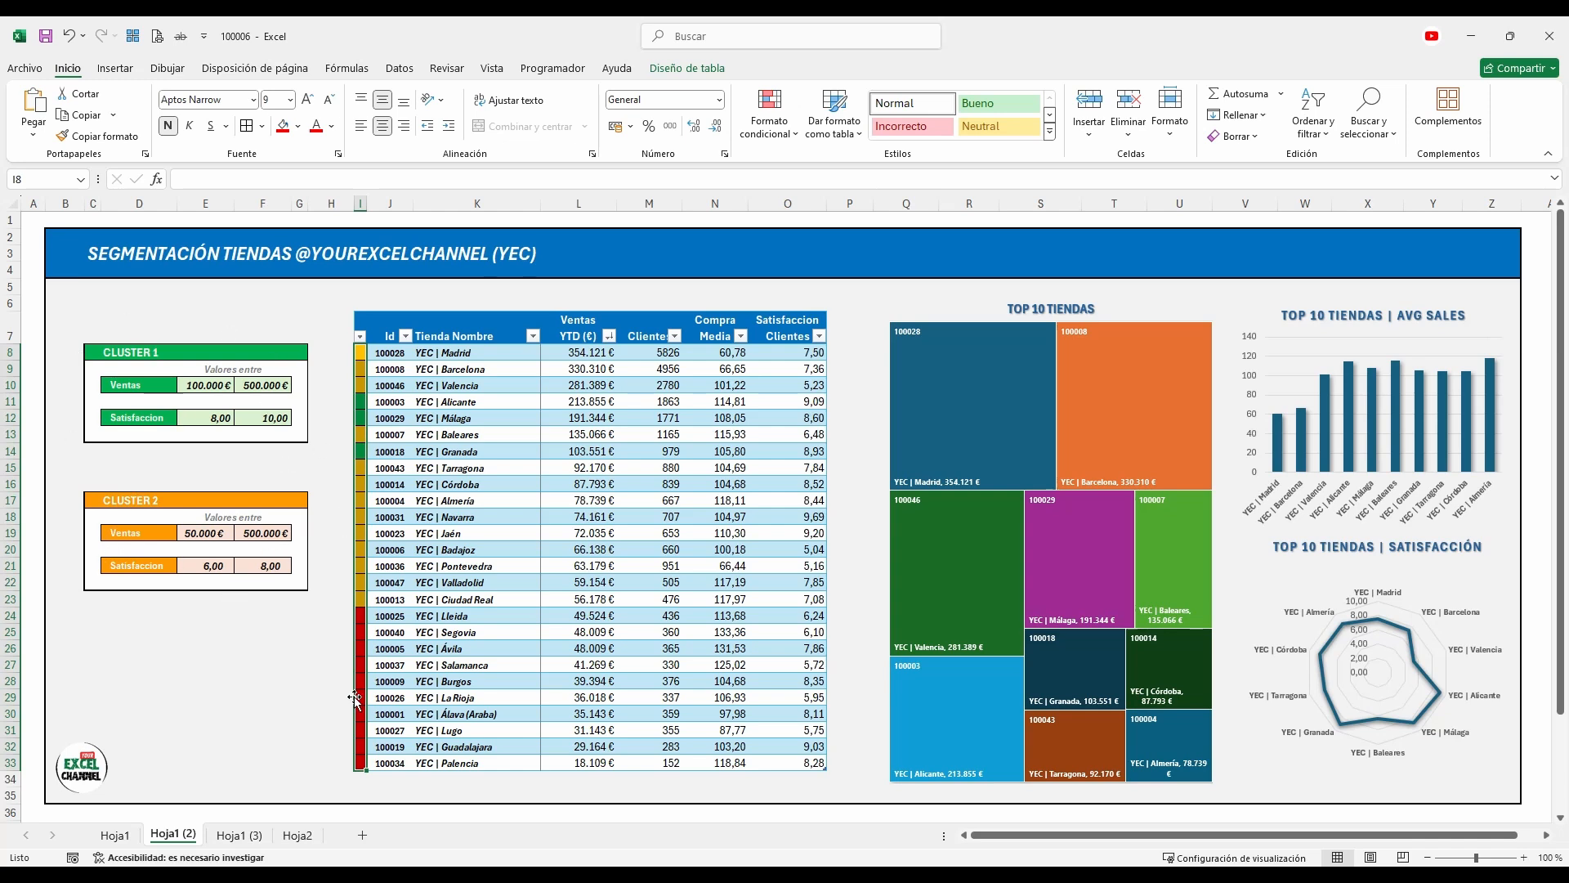
left_click(474, 434)
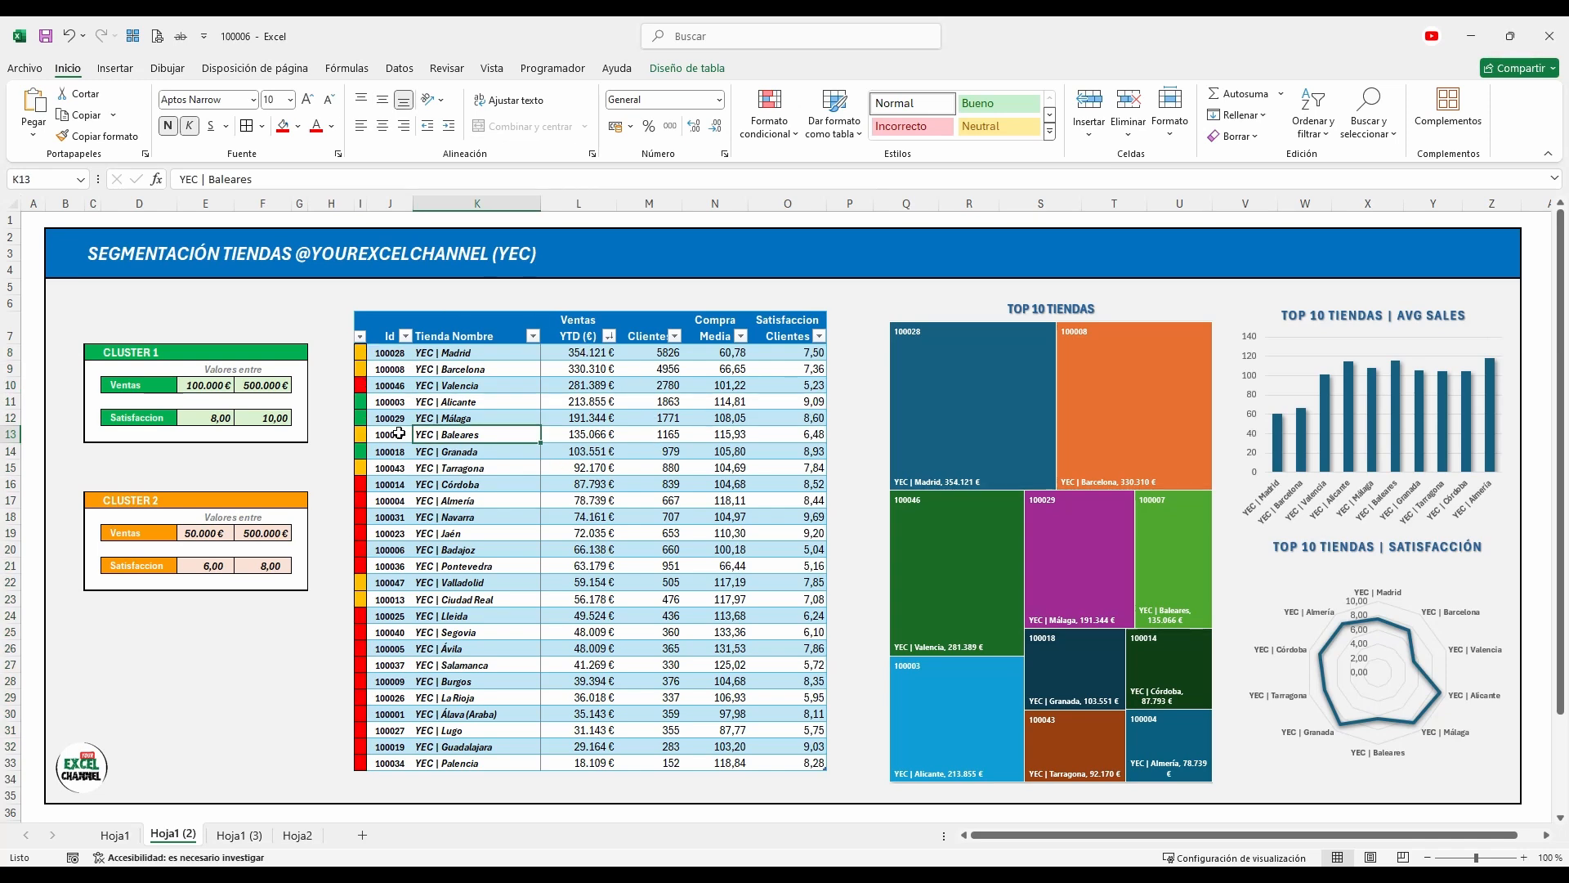
Step: Sort the store table by the marker column's cell colour, bringing the orange-yellow rows to the top first and the green rows above them
left_click(359, 336)
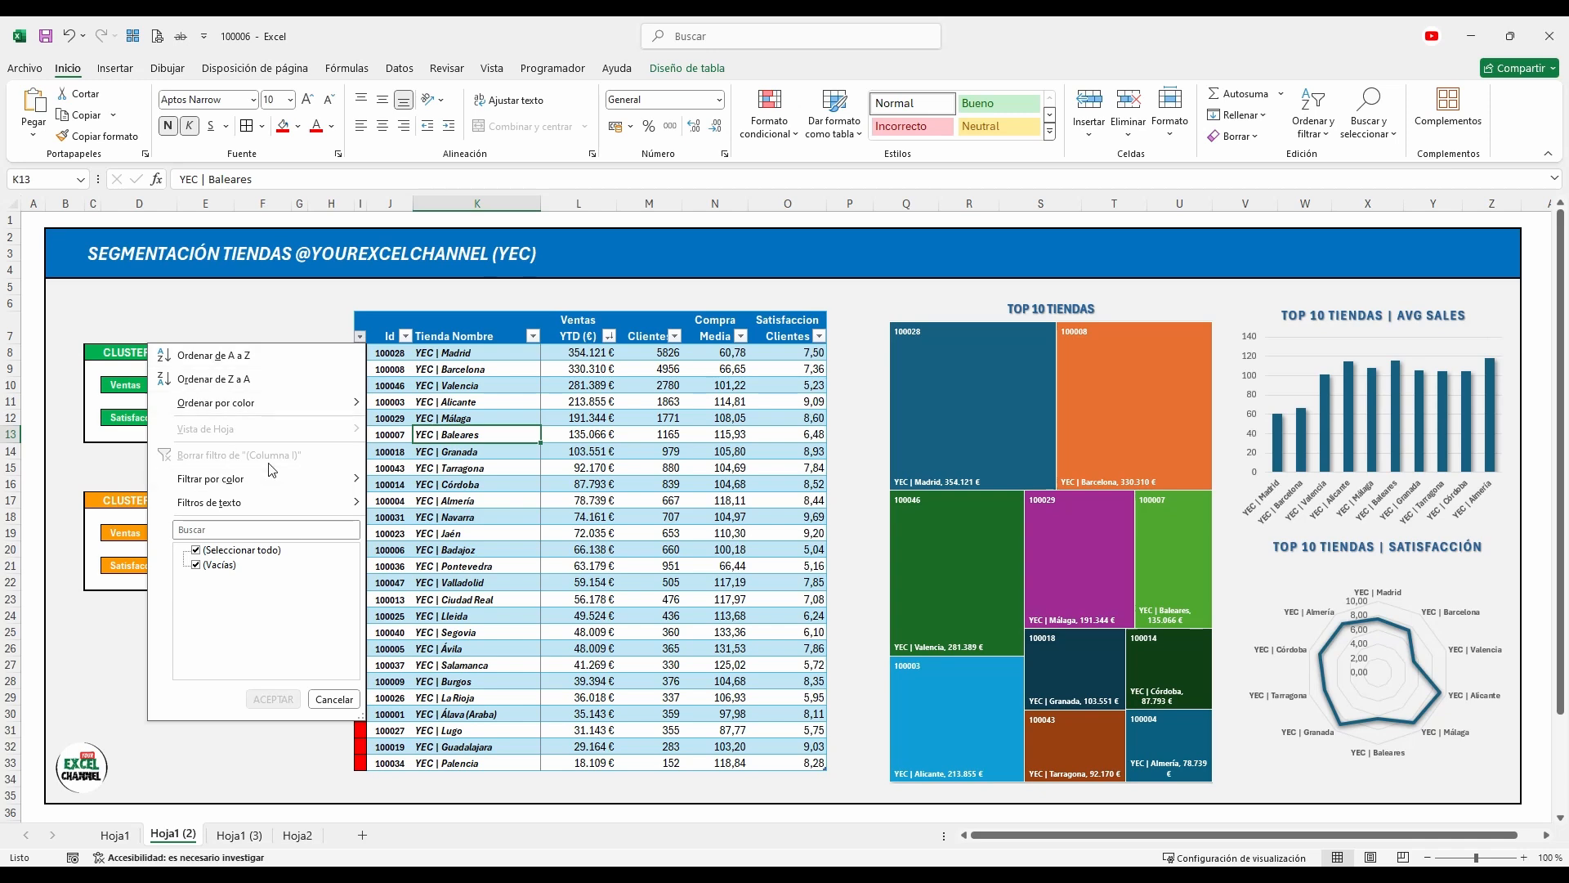
mouse_move(311, 404)
left_click(403, 425)
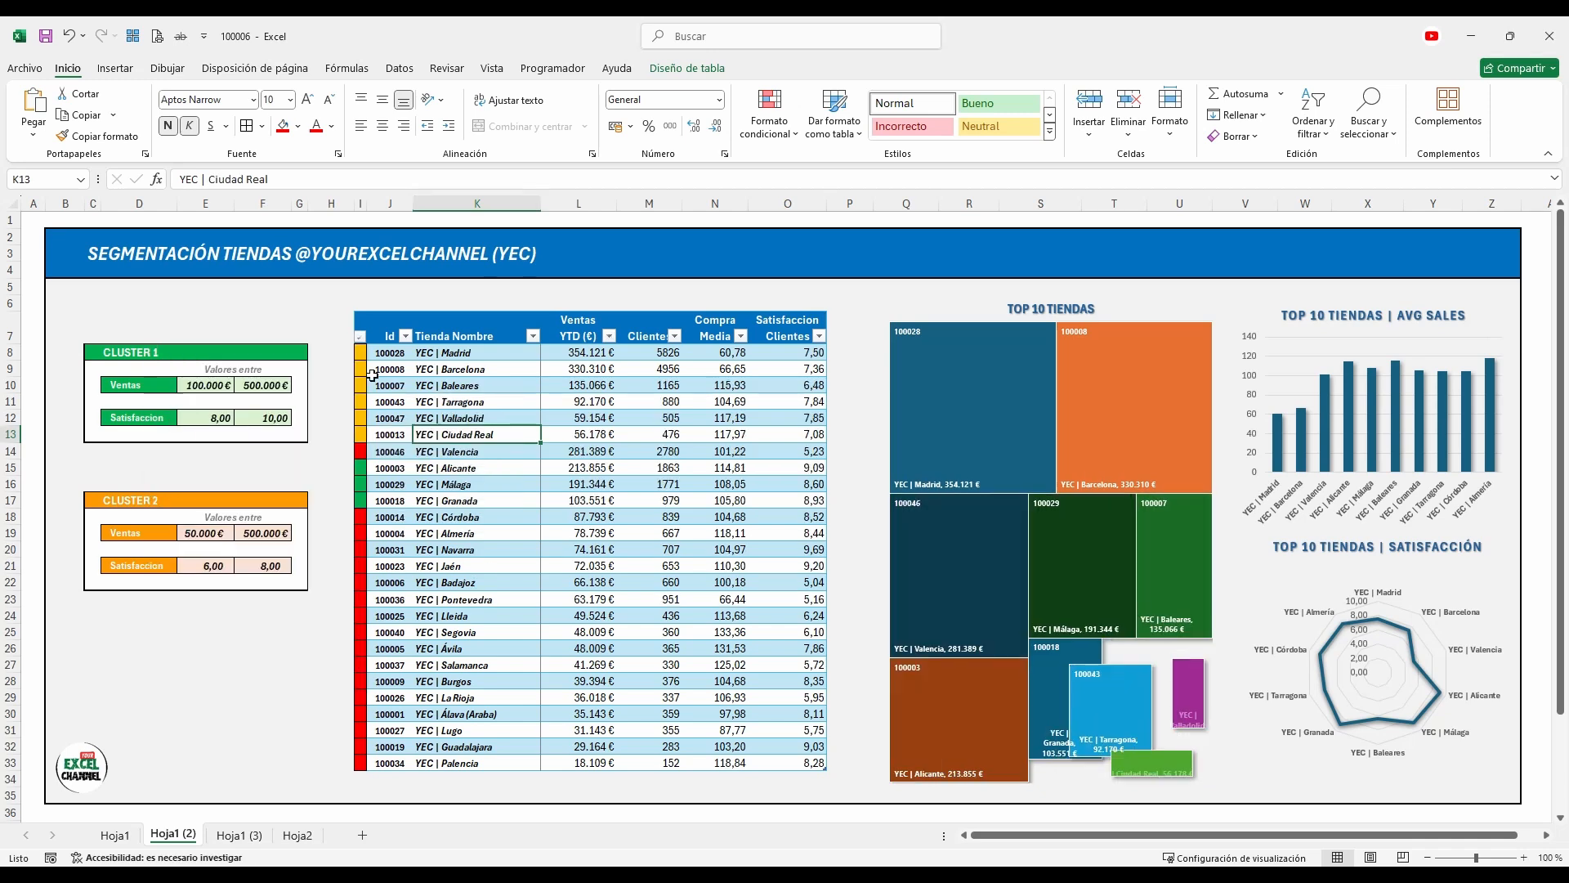
left_click(360, 336)
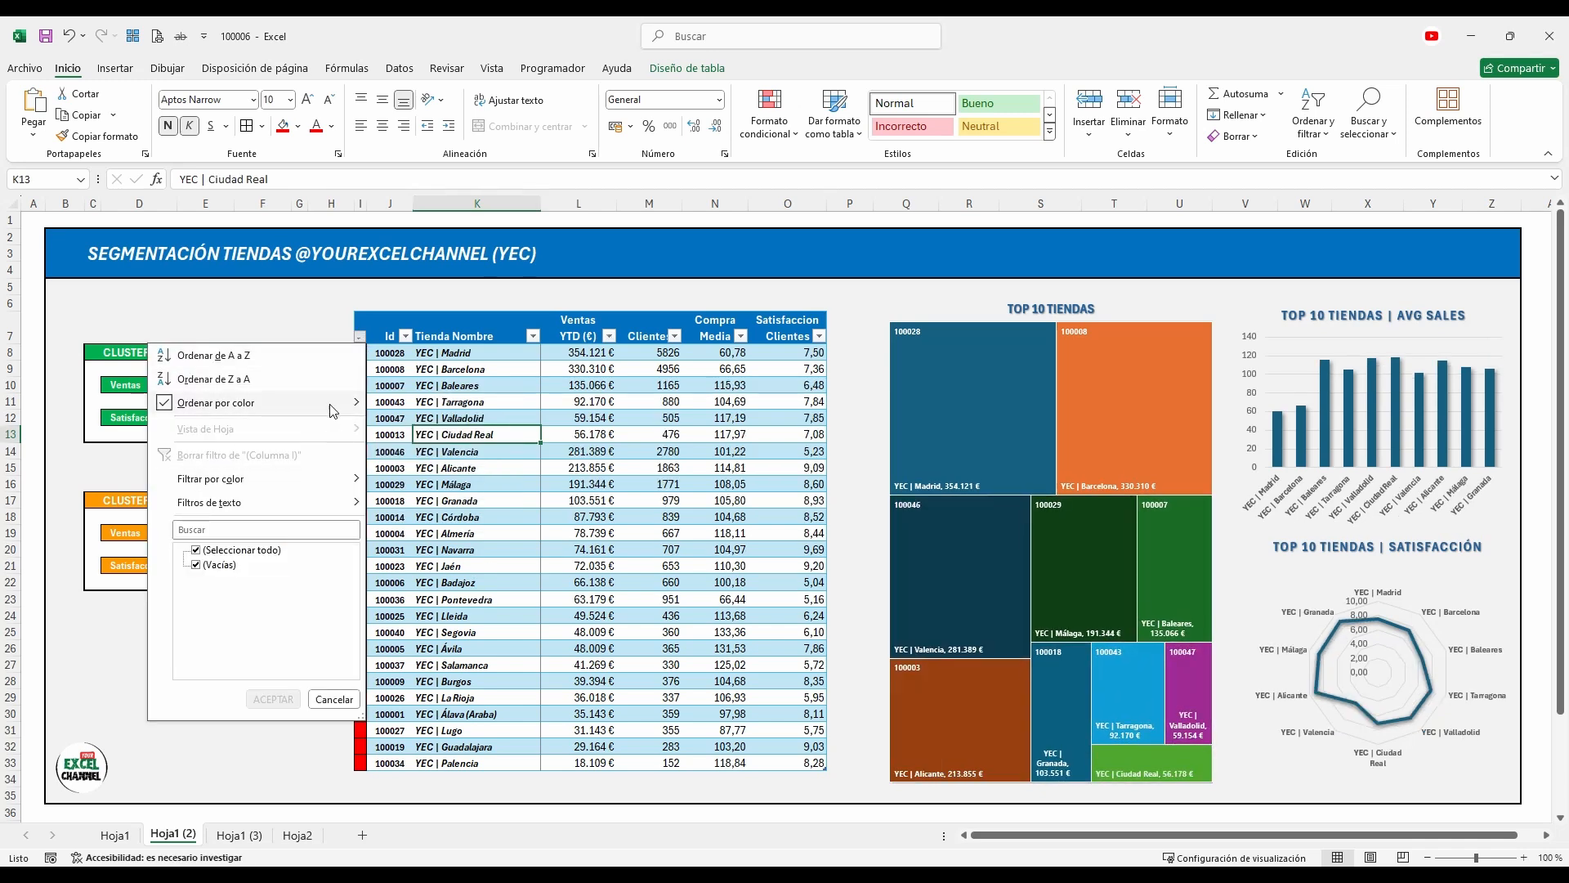
mouse_move(333, 411)
left_click(466, 464)
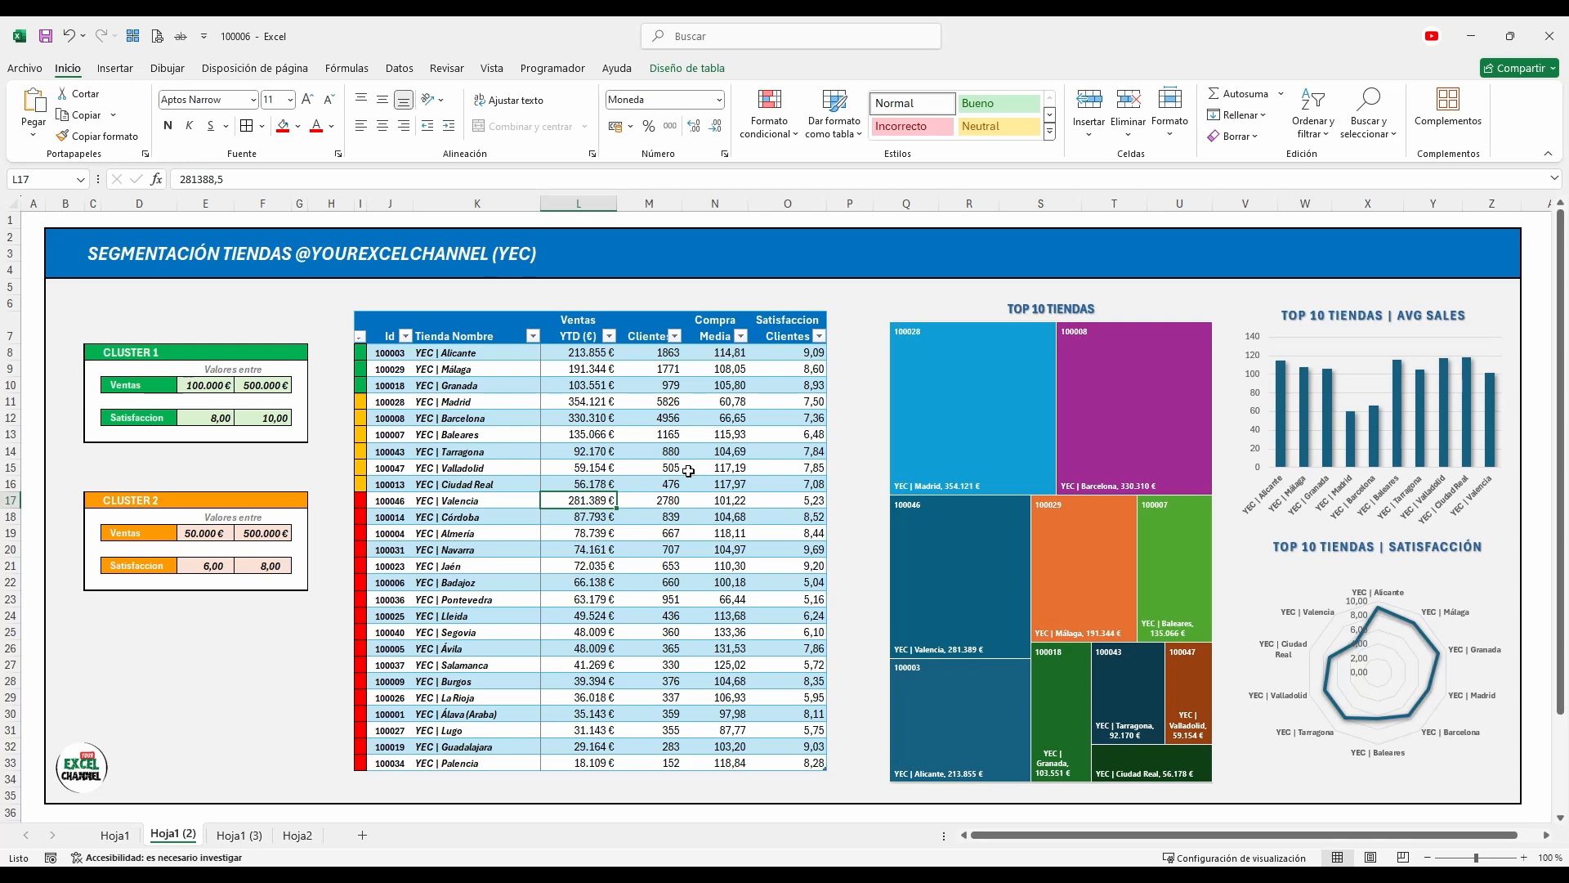